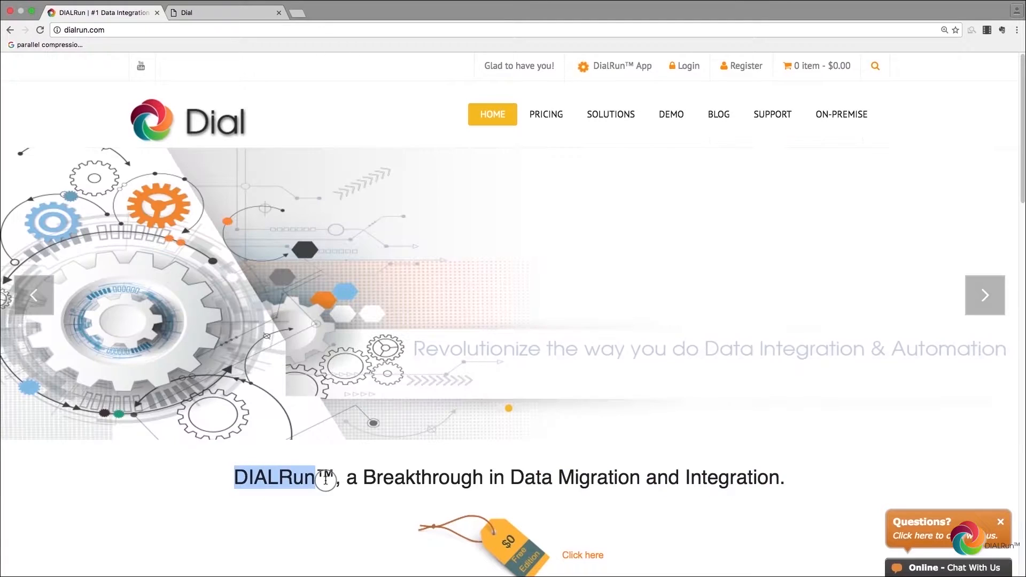
Step: Log in to DIALRun with the account e-mail and password, then go to connection management
left_click(311, 502)
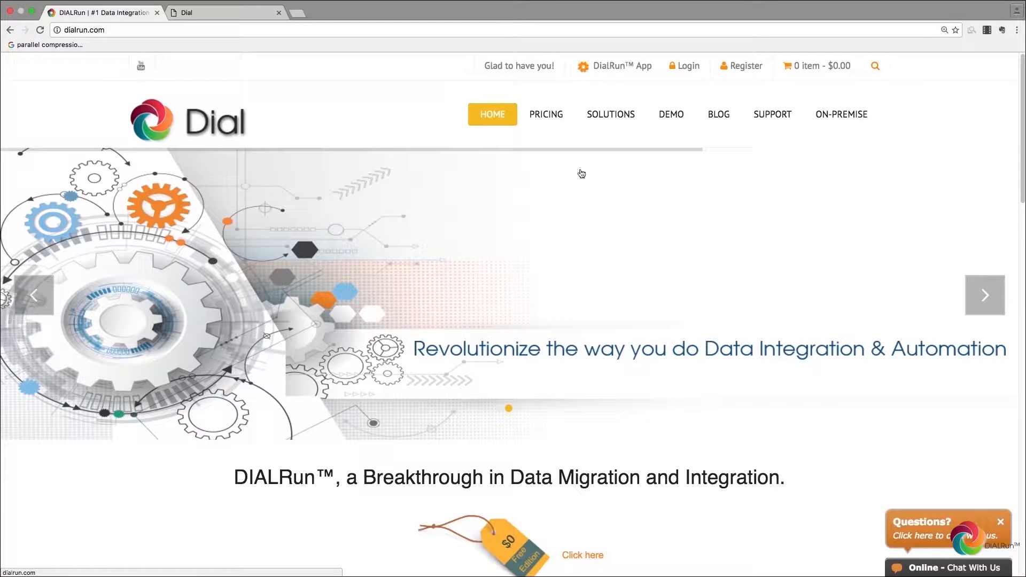
left_click(195, 12)
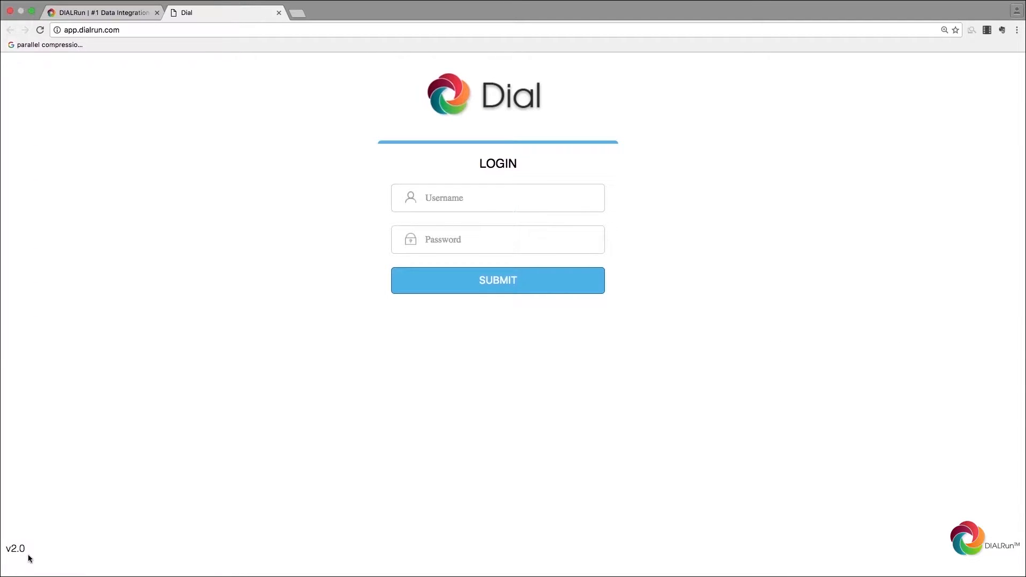
left_click(461, 209)
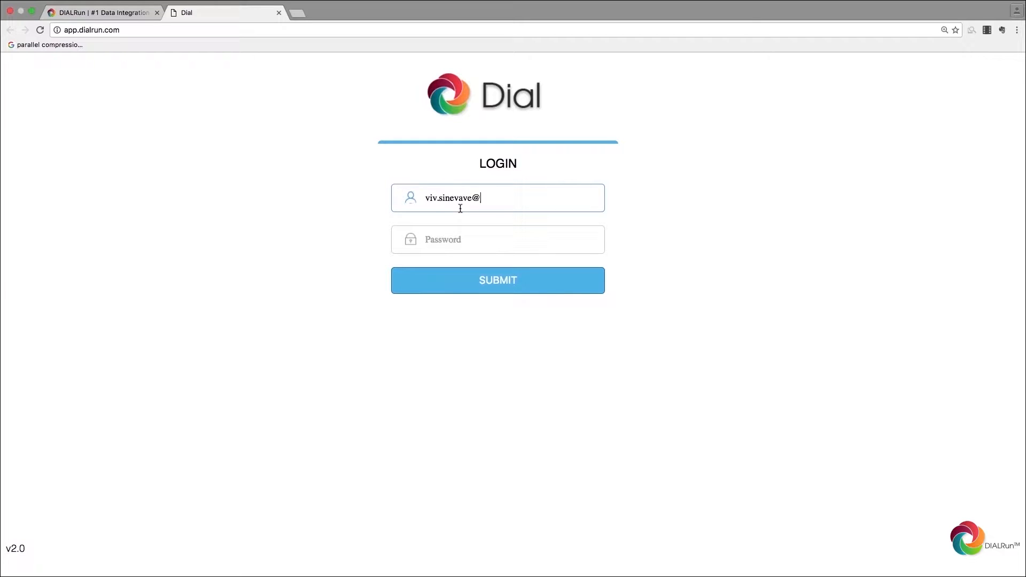
left_click(545, 226)
type("••••••••••••••")
key("Return")
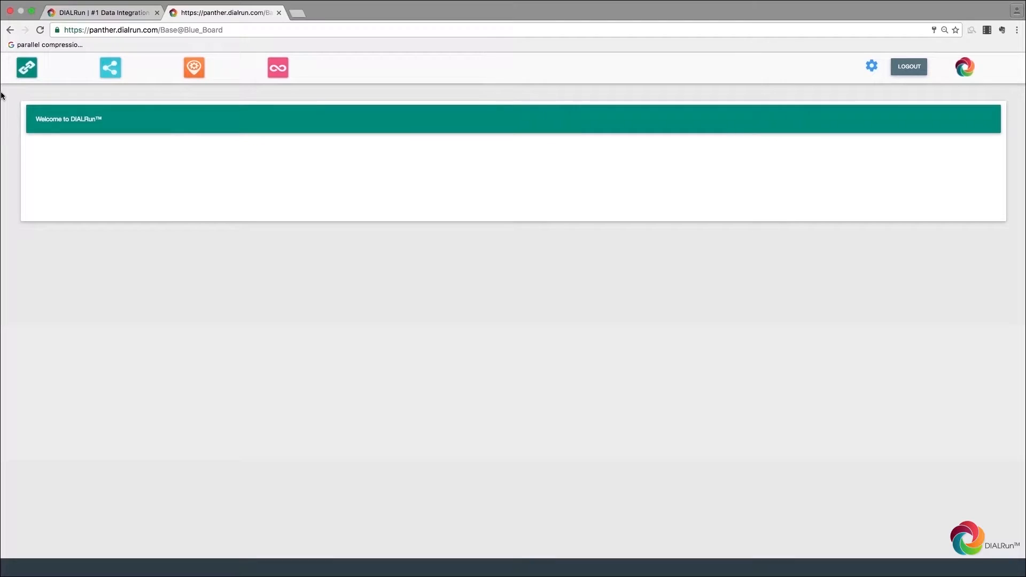
left_click(24, 75)
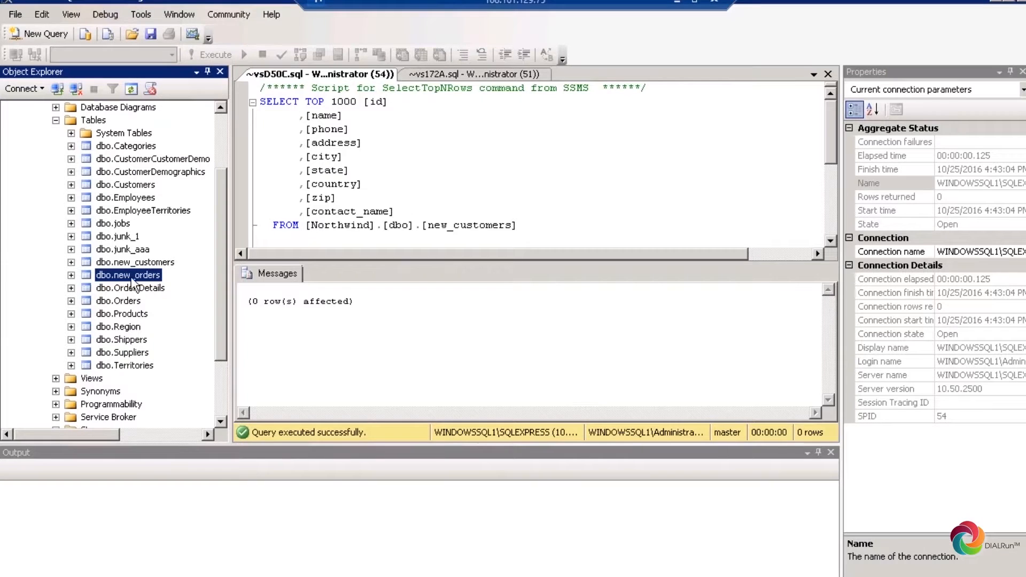
Step: Inspect the empty Northwind dbo.new_customers and dbo.new_orders tables in Object Explorer
left_click(127, 262)
left_click(129, 275)
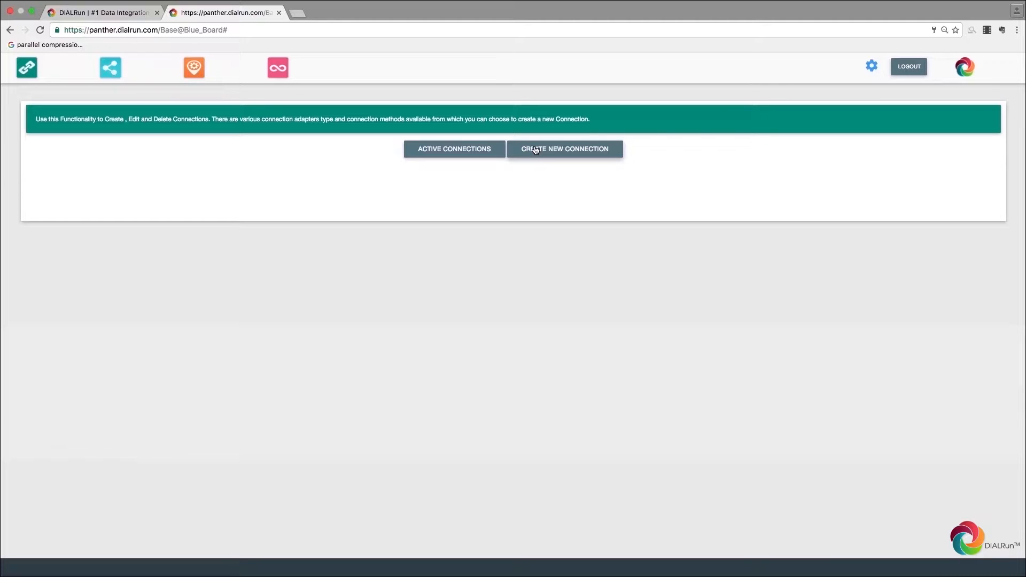
Step: Create a new connection with the MySQL adapter, using Method 2: Connection to MySQL using SSH
left_click(536, 150)
left_click(213, 186)
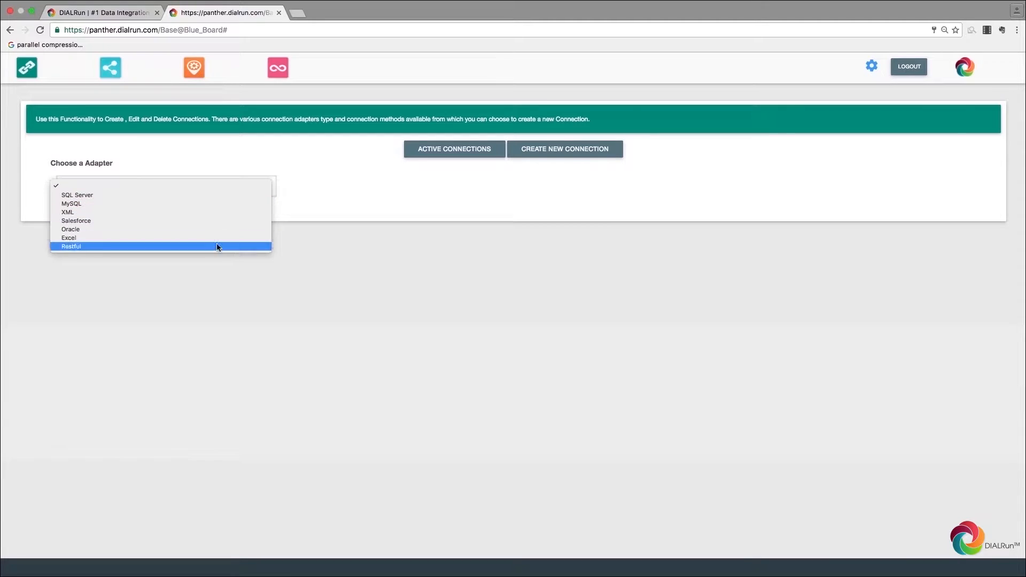
left_click(204, 203)
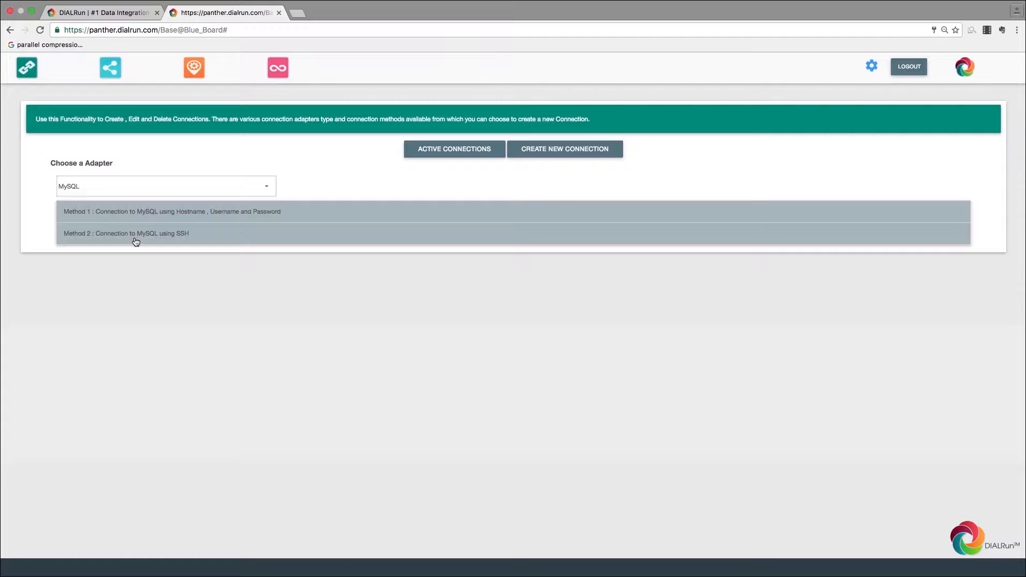
left_click(135, 242)
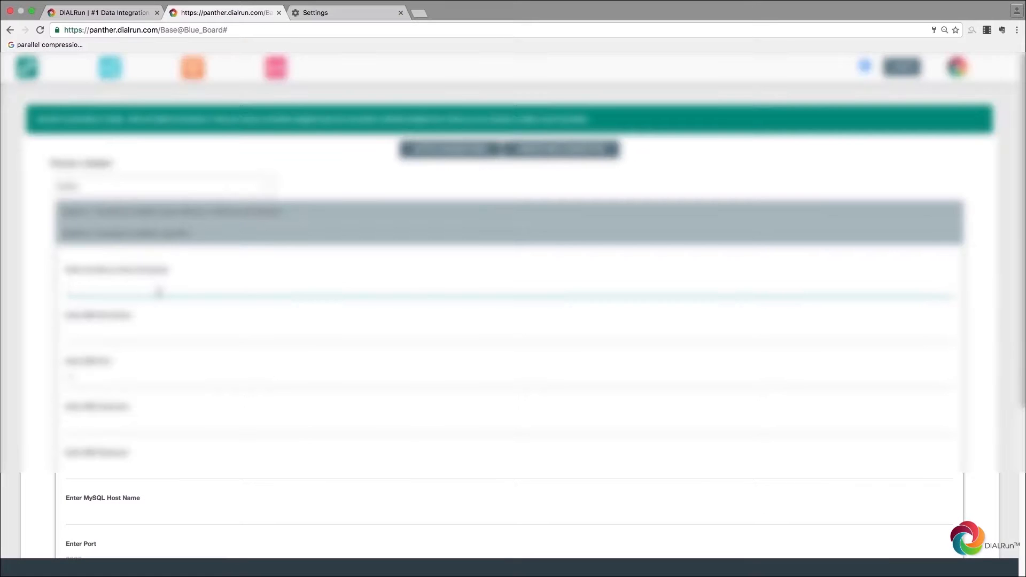
Step: Enter SSH IP 10.0.0.1, host localhost.101, port 22, user ubuntu and the SSH password
type("10.0.0.1")
left_click(154, 334)
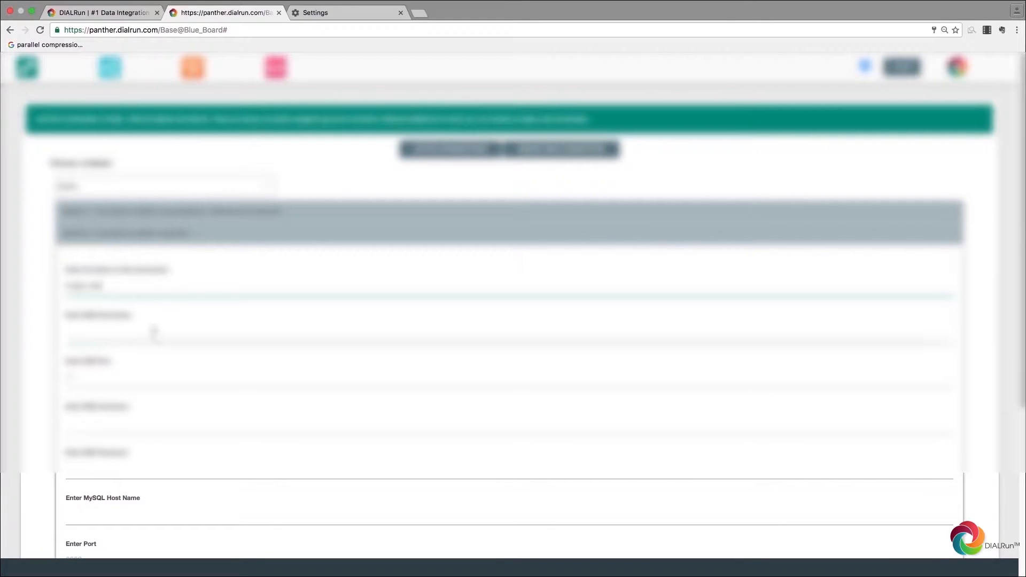
type("localhost.101")
left_click(133, 377)
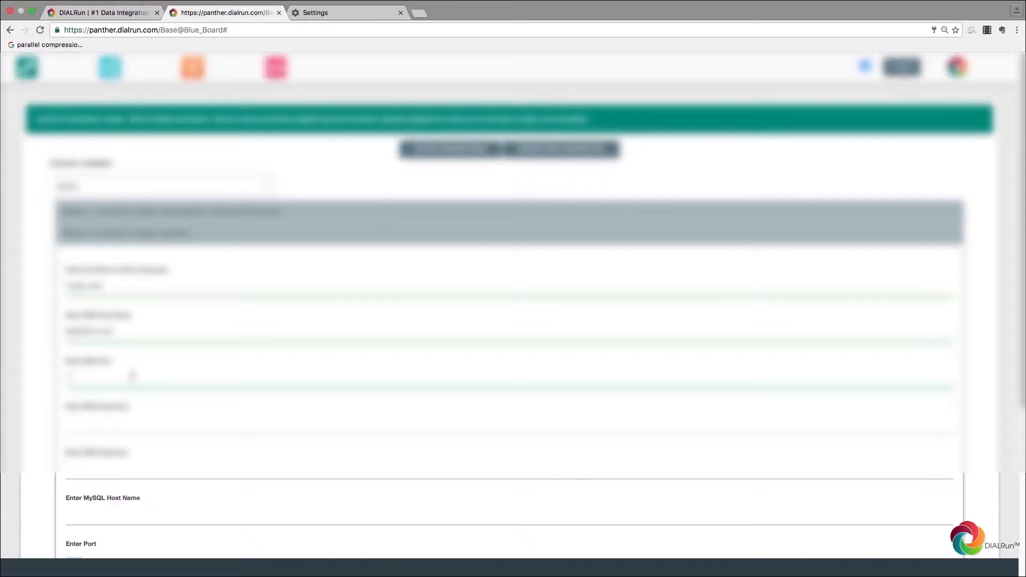
type("22")
left_click(127, 421)
type("ubuntu")
left_click(119, 468)
type("***")
Step: Fill in MySQL host localhost, port 3306, user ubuntu, password, and pick the last field's second option
scroll(126, 468, "down", 5)
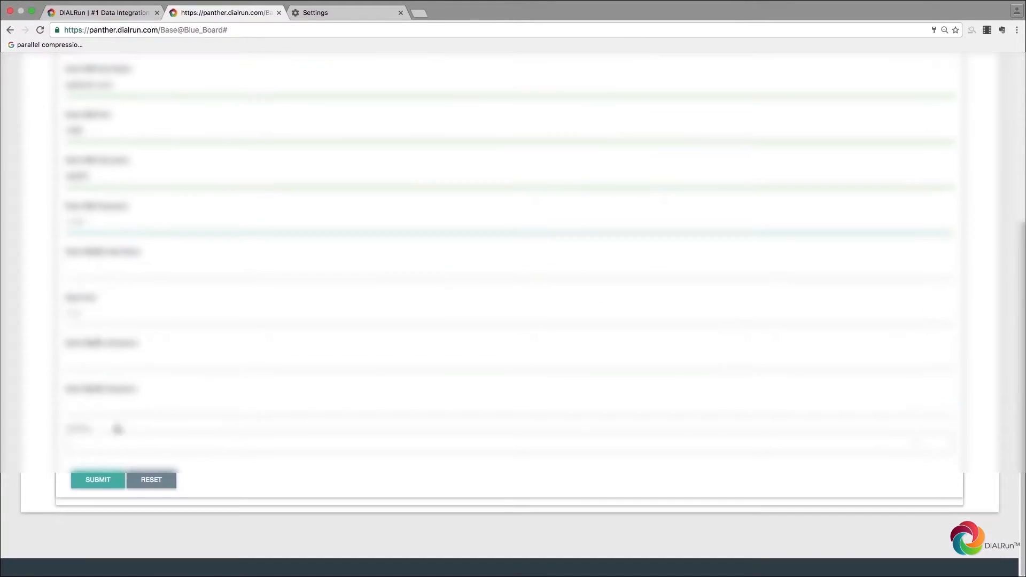
left_click(105, 275)
type("localhost")
left_click(82, 313)
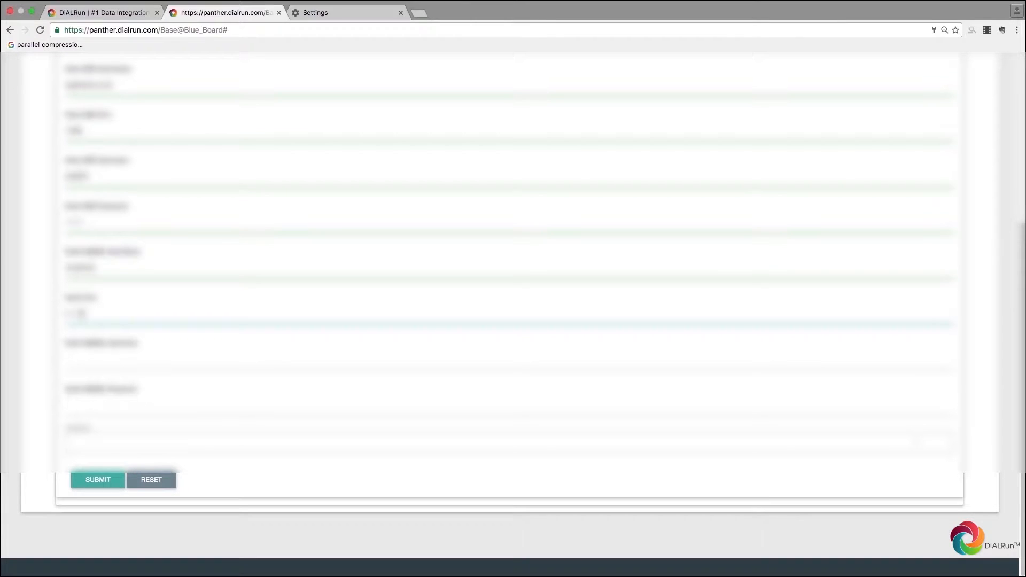
type("3306")
left_click(69, 368)
type("ubuntu")
left_click(71, 407)
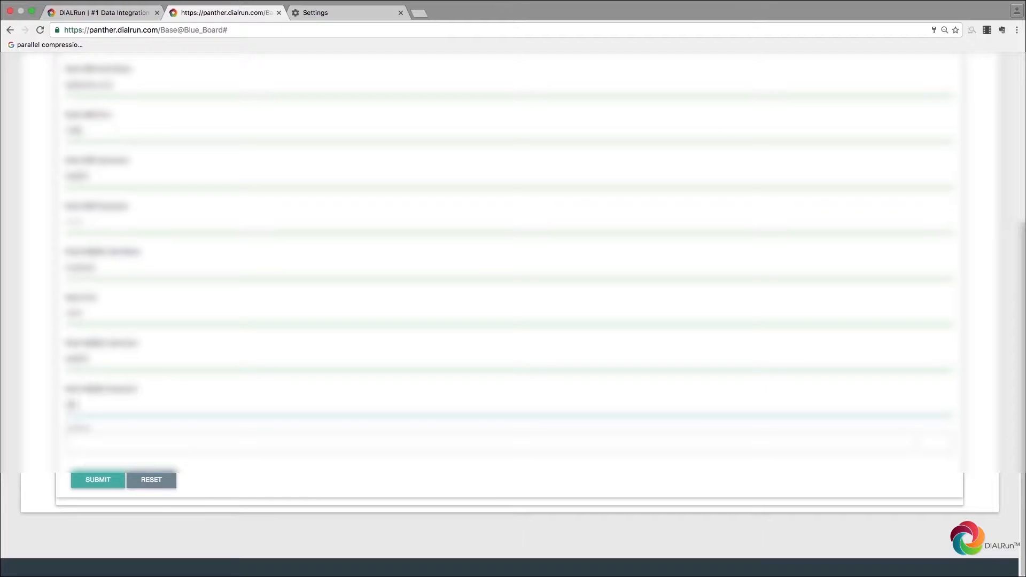
left_click(107, 430)
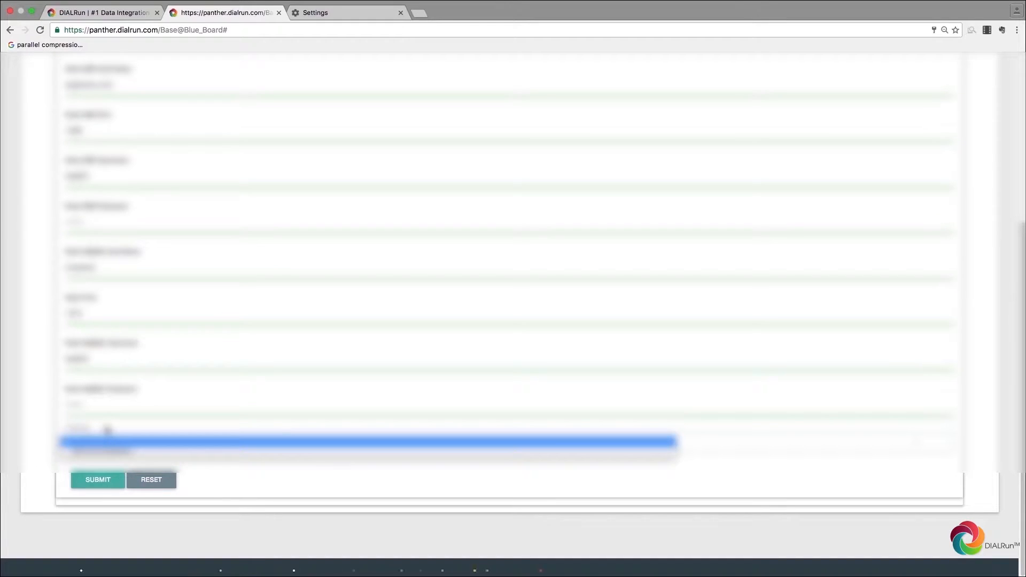
left_click(106, 431)
left_click(103, 441)
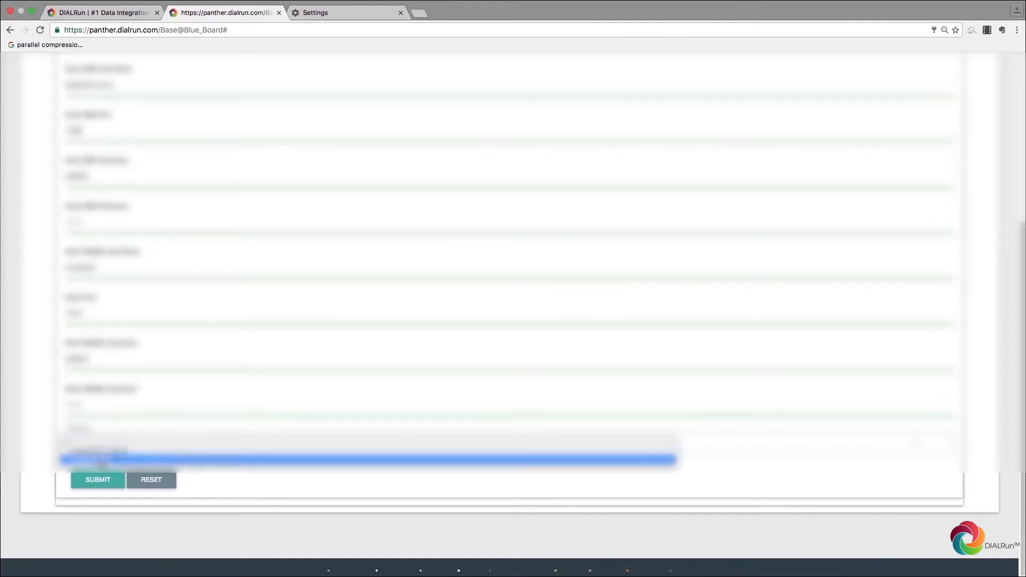
left_click(100, 462)
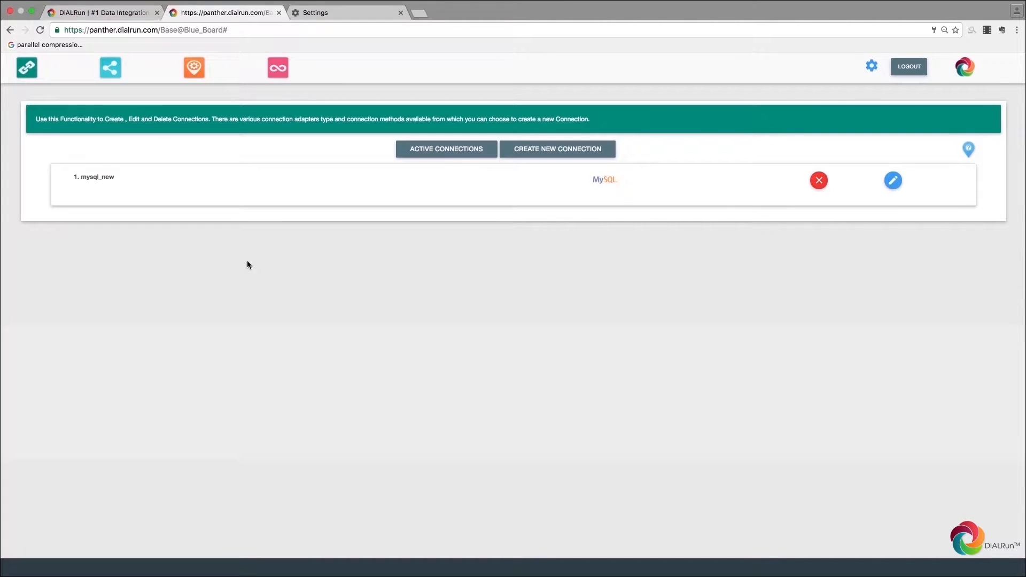
Step: Open the Manage Modals page from the top toolbar
left_click(109, 70)
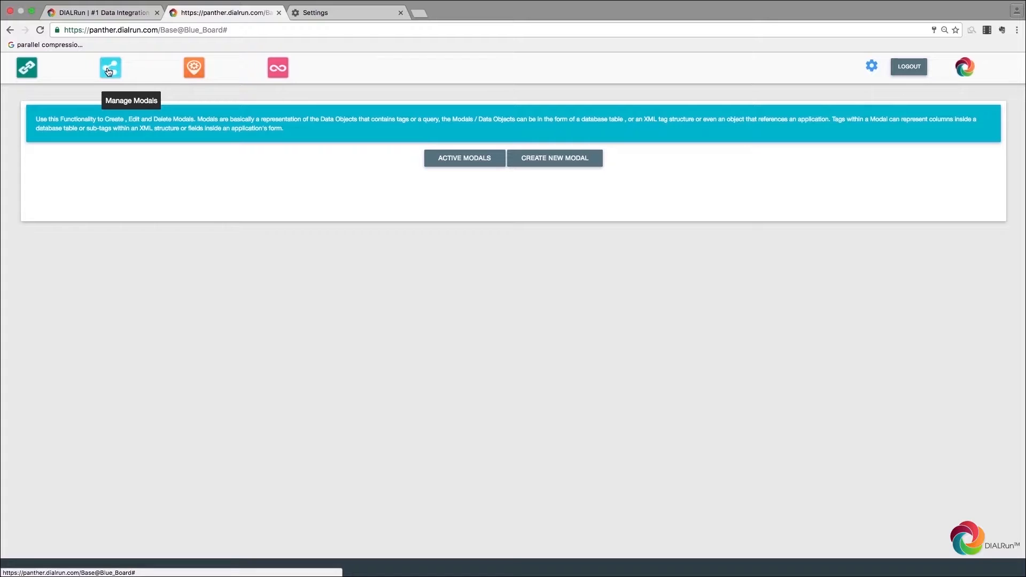
Step: Start a new single-connection modal on mysql_new with modal type 'Choose a Data Object'
left_click(556, 158)
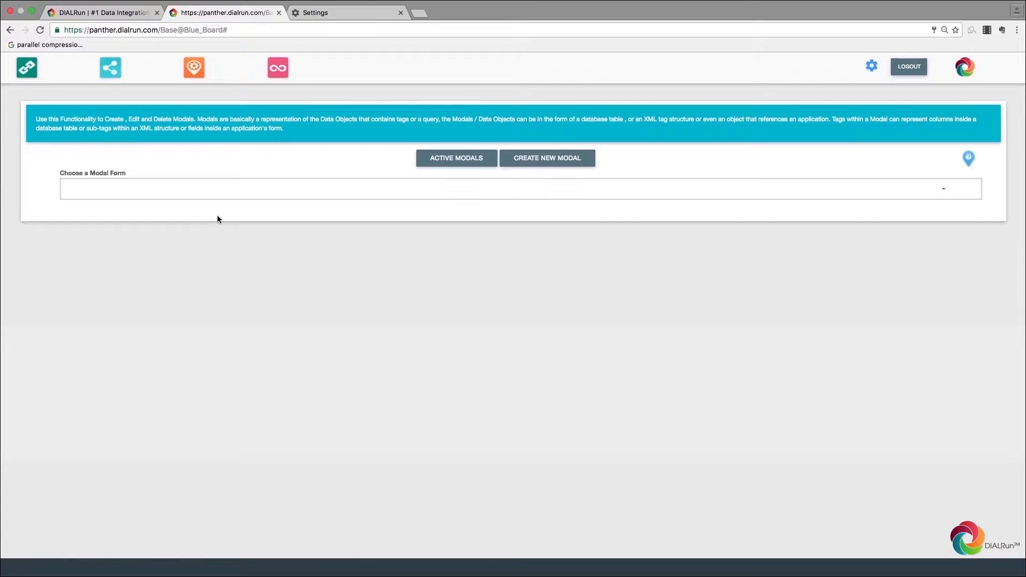
left_click(191, 193)
left_click(183, 206)
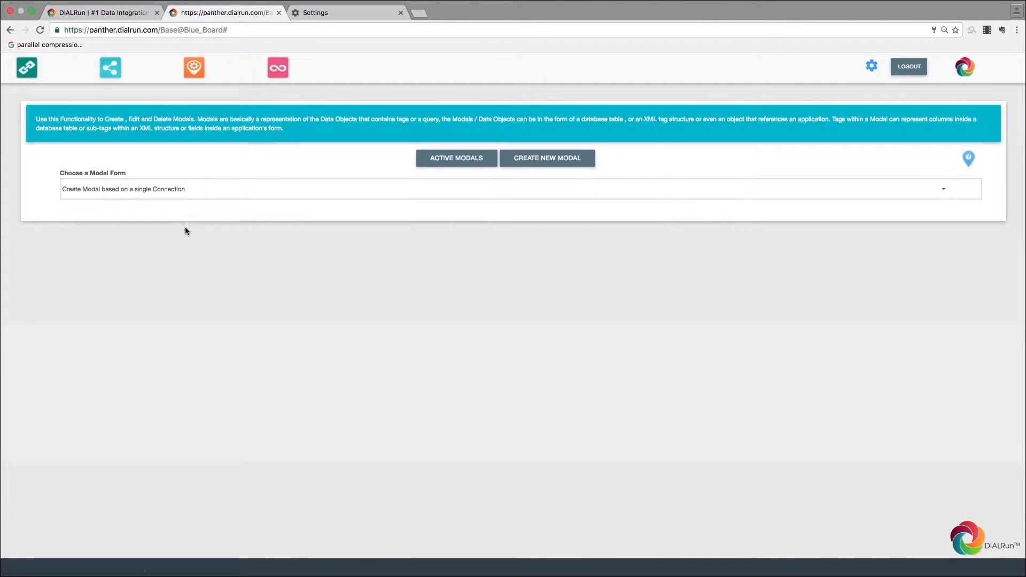
left_click(137, 232)
left_click(133, 238)
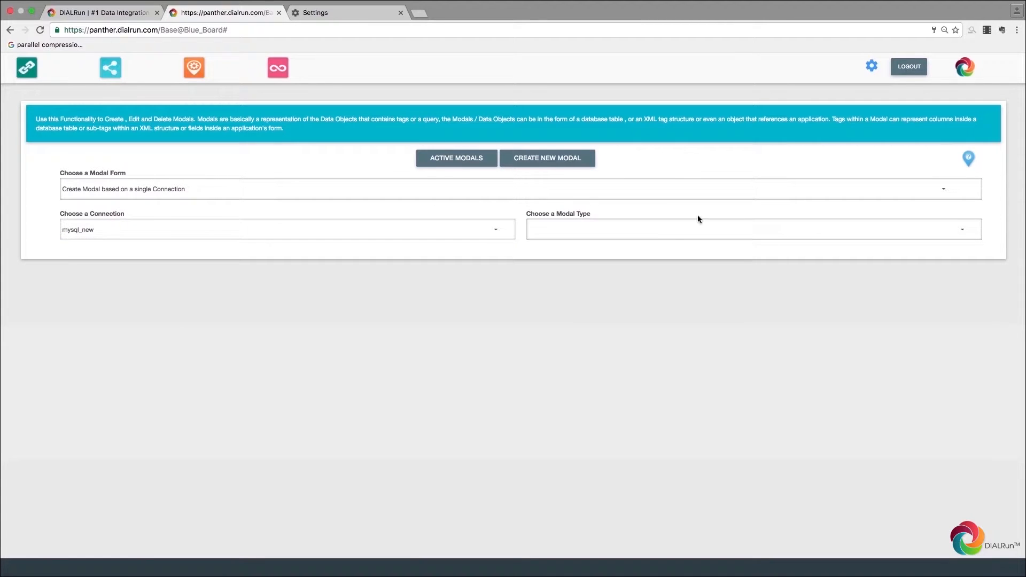
left_click(639, 228)
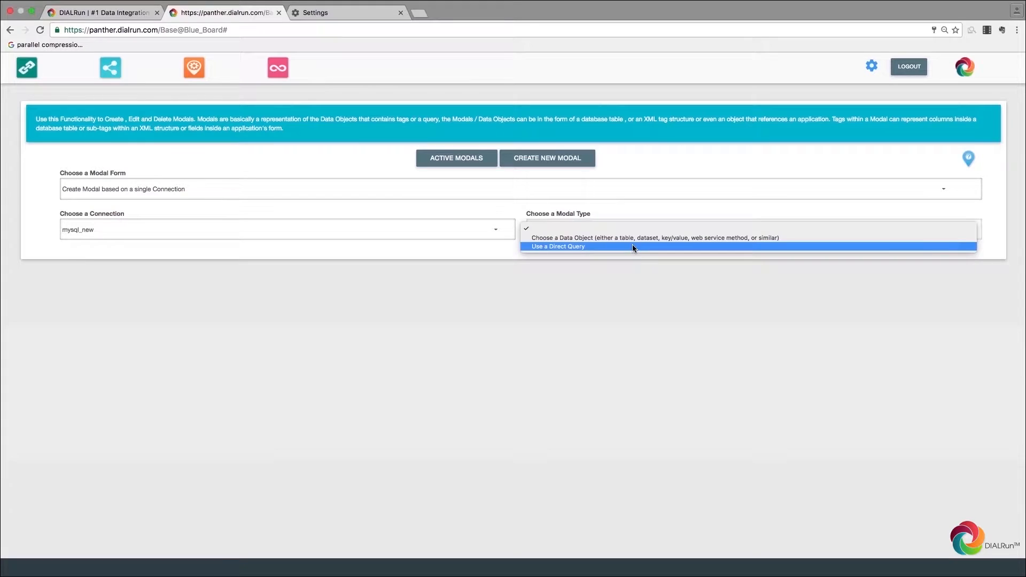
left_click(632, 238)
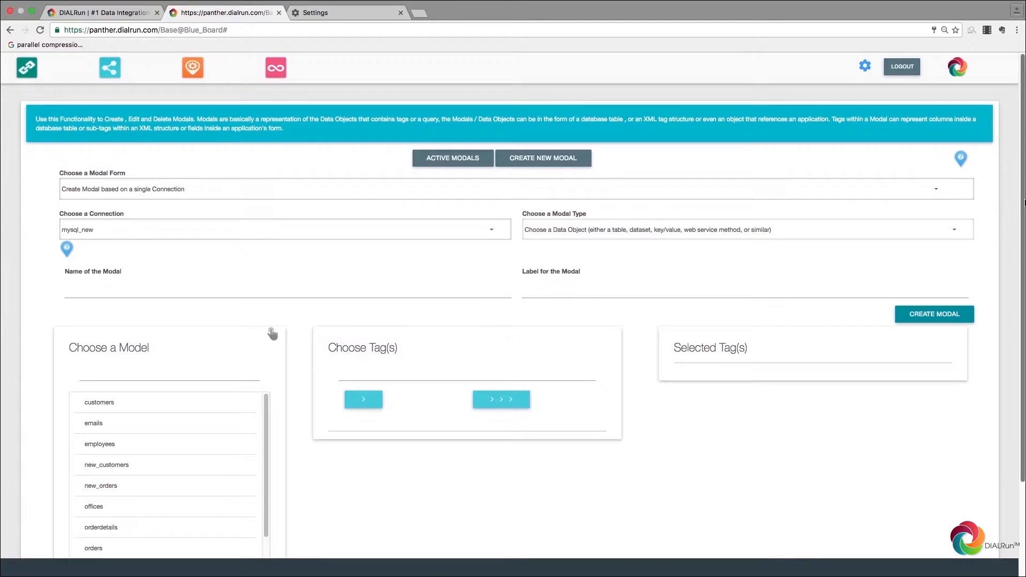
Step: Load the customers table and add all its columns to the selected tags
scroll(1022, 228, "down", 2)
scroll(1021, 228, "down", 3)
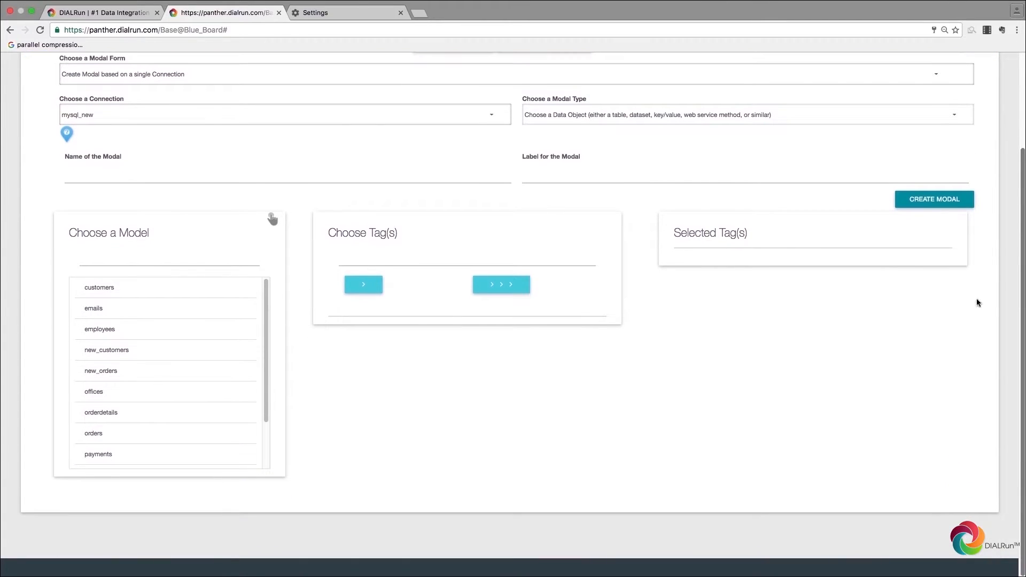
mouse_move(264, 296)
left_mouse_down()
mouse_move(266, 348)
mouse_move(267, 287)
left_mouse_up()
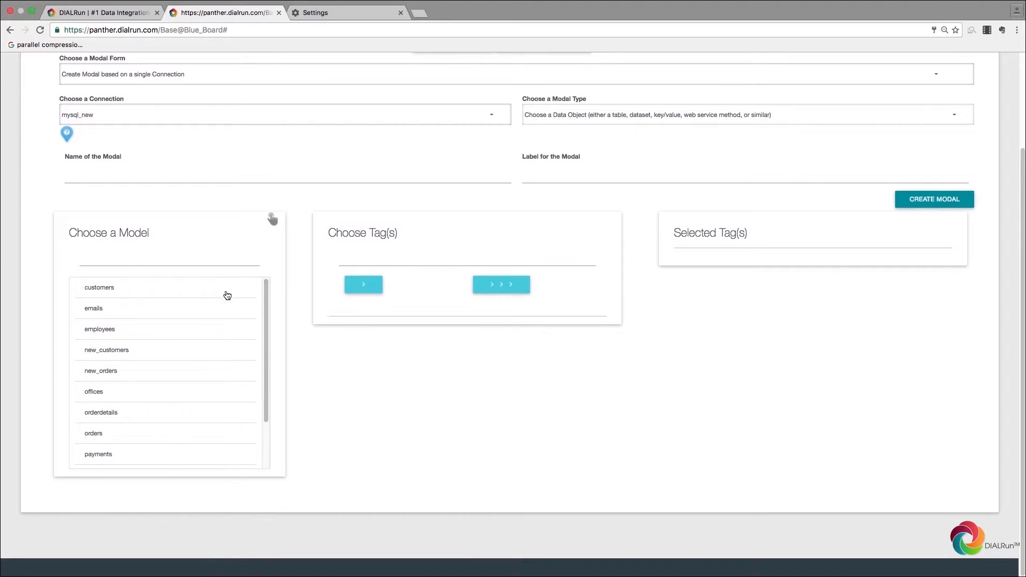
left_click(183, 289)
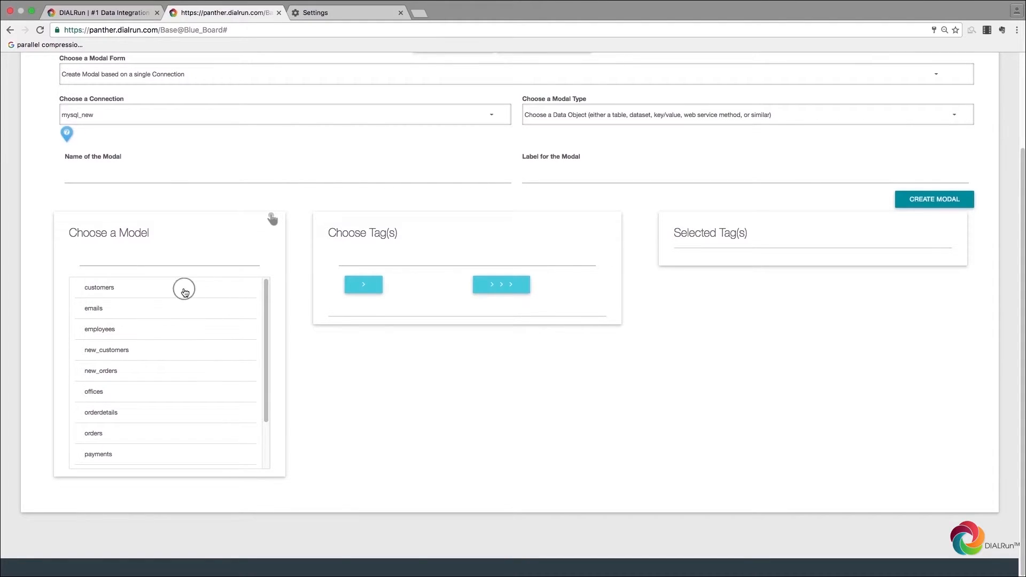
scroll(451, 241, "down", 5)
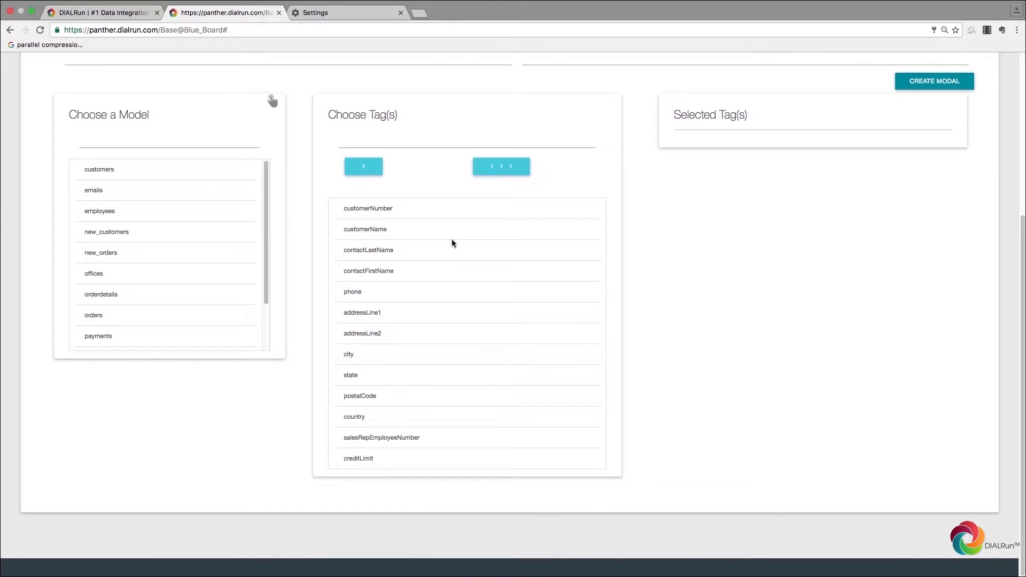
scroll(452, 241, "up", 4)
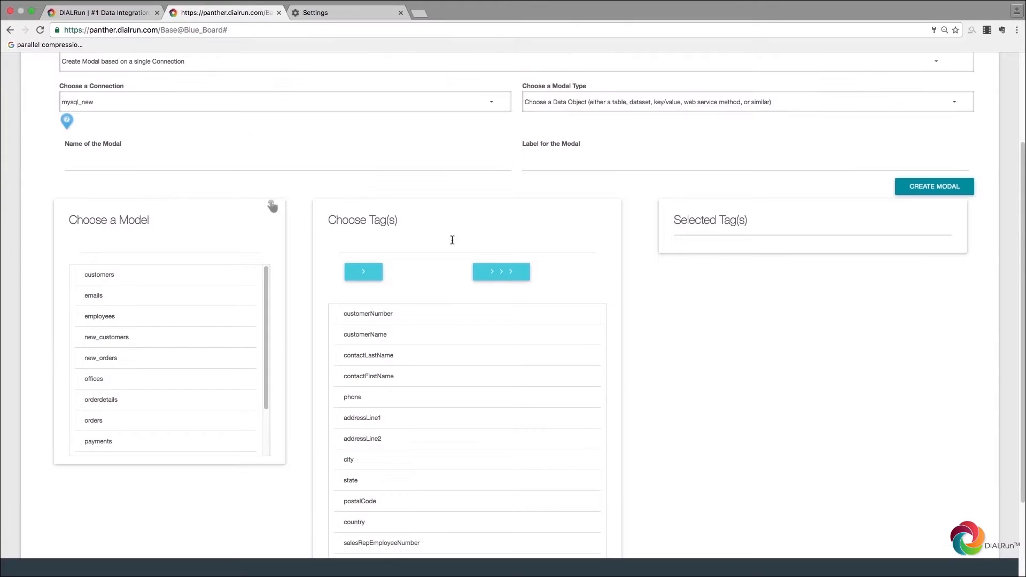
left_click(498, 274)
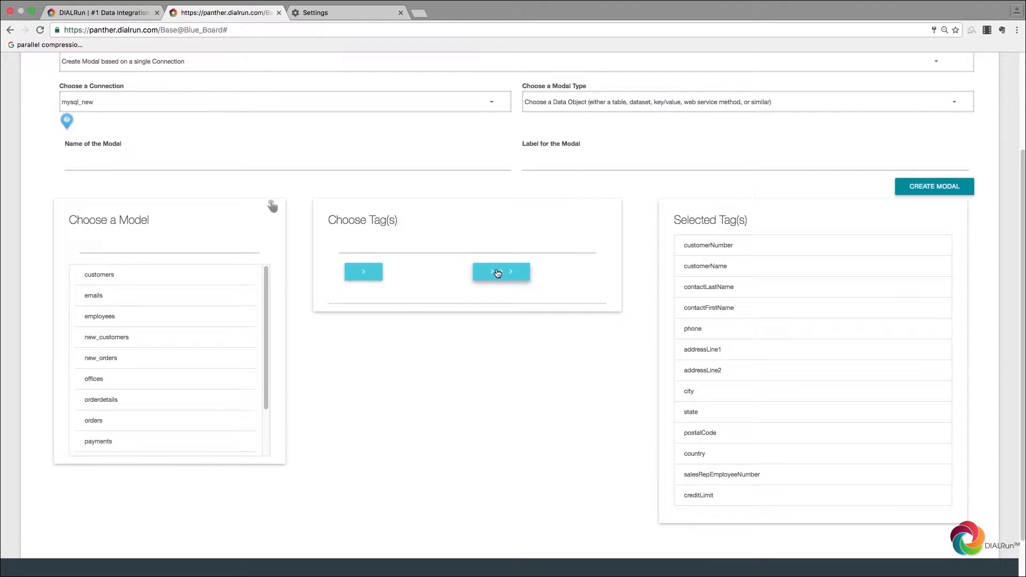
Step: Try the emails and employees models, picking lastName, firstName and extension tags and employeeNumber
left_click(99, 297)
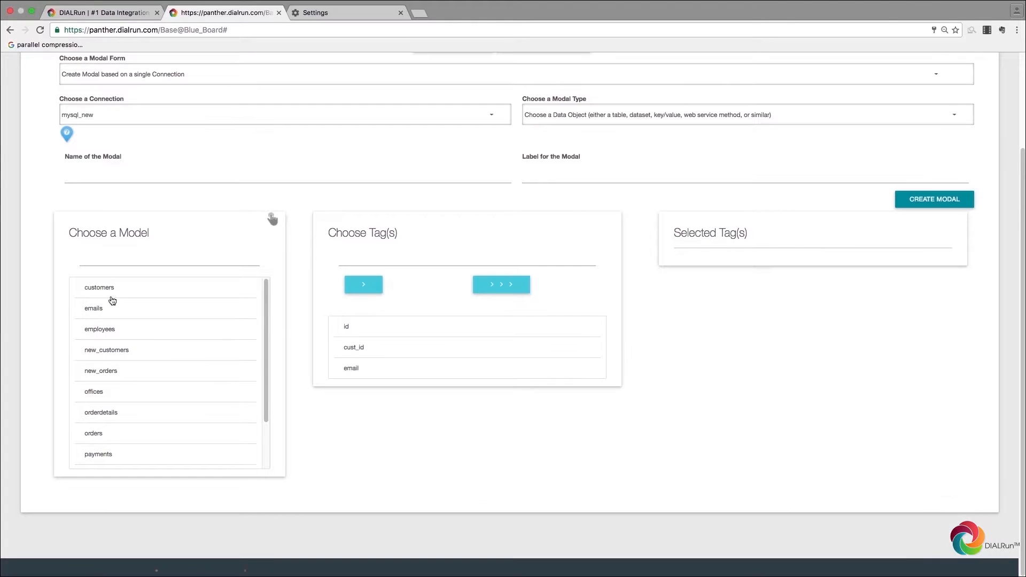
left_click(498, 291)
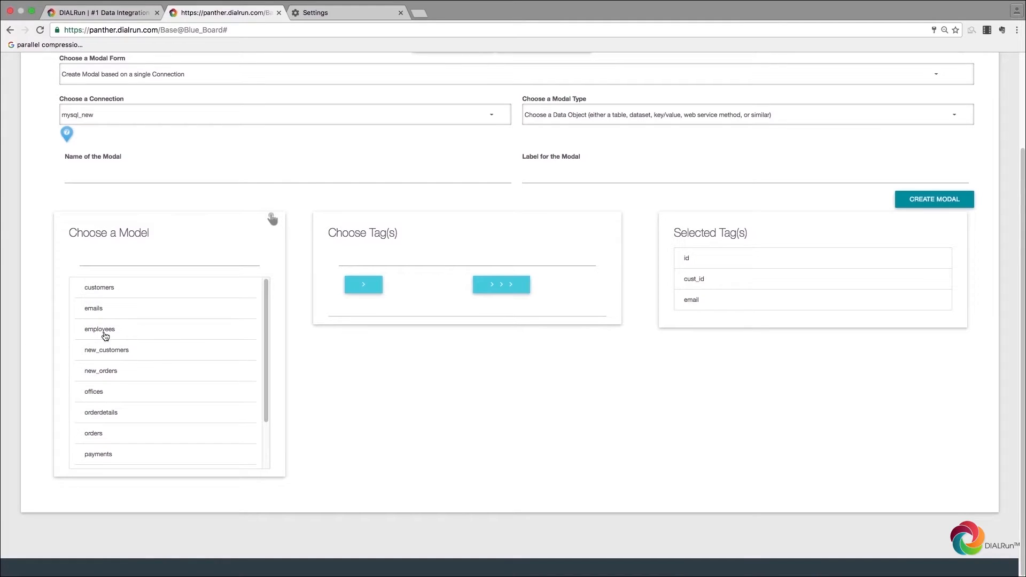
double_click(104, 334)
left_click(349, 349)
left_click(353, 369)
left_click(357, 389)
left_click(365, 284)
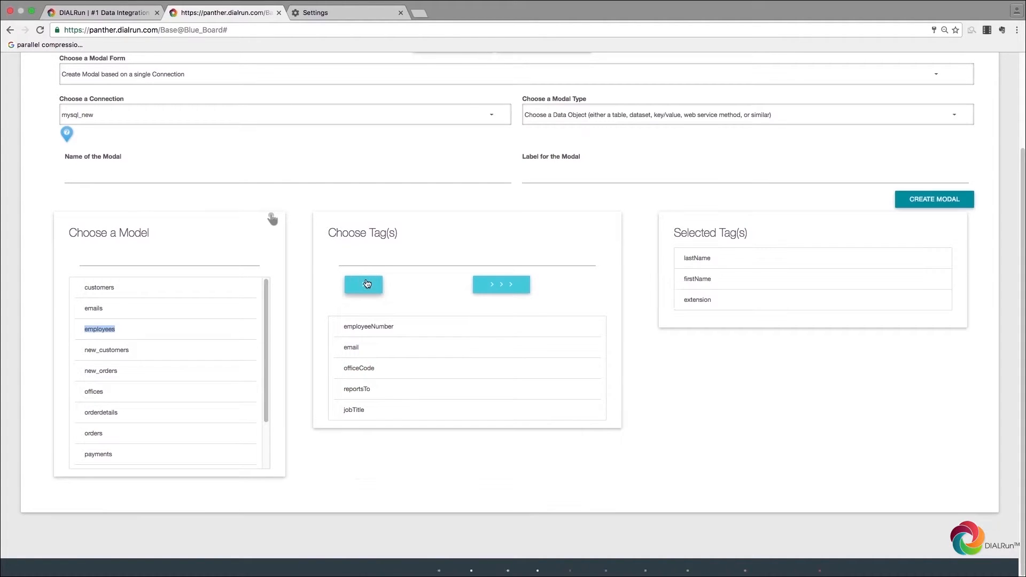
mouse_move(708, 278)
left_mouse_down()
mouse_move(465, 348)
mouse_move(718, 283)
left_mouse_up()
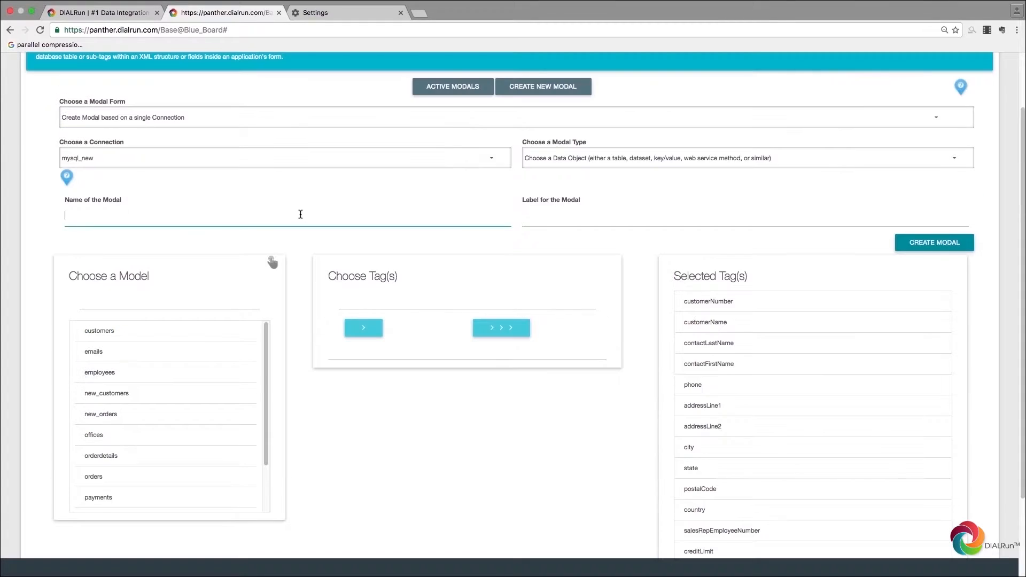
Step: Name and label the modal customers_mysql and create it
type("customers_mysql")
left_click_drag(300, 216, 50, 221)
key("ctrl+c")
left_click(540, 217)
key("ctrl+v")
left_click(935, 242)
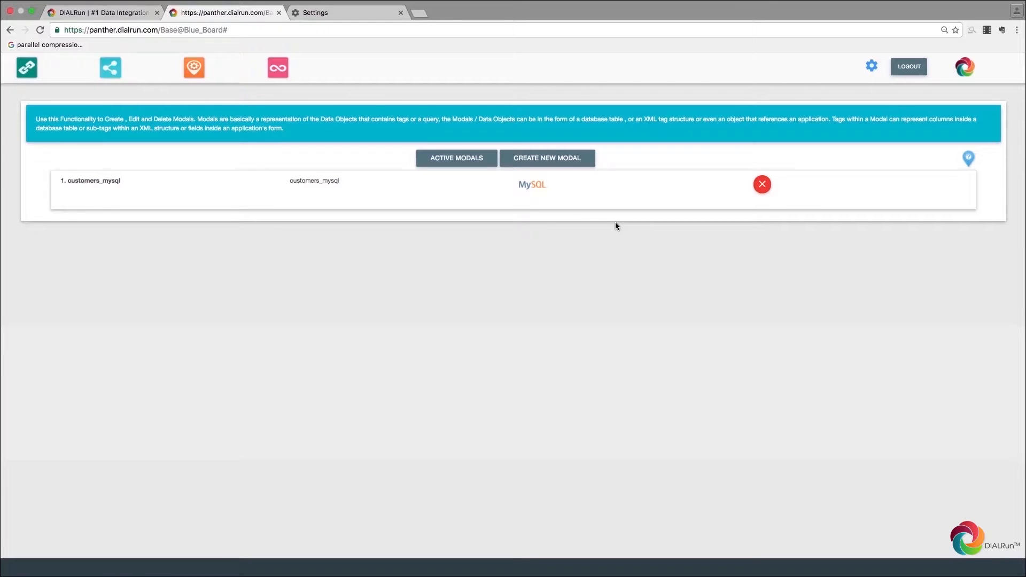
Step: Open the Manage Casts page via the orange Casts icon
left_click(196, 69)
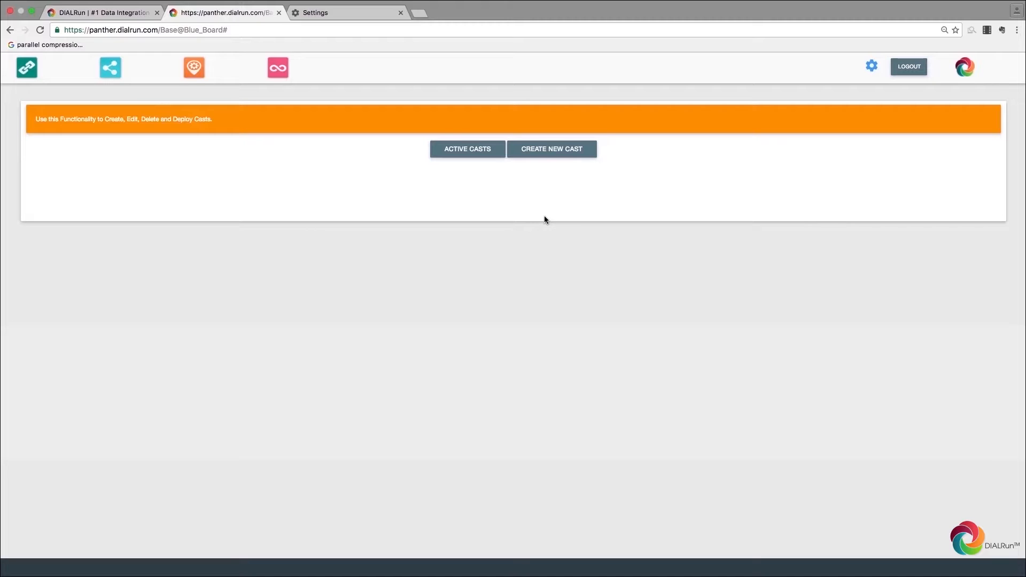
Step: Start a new cast, open its Choose step and add a new choose set
left_click(527, 152)
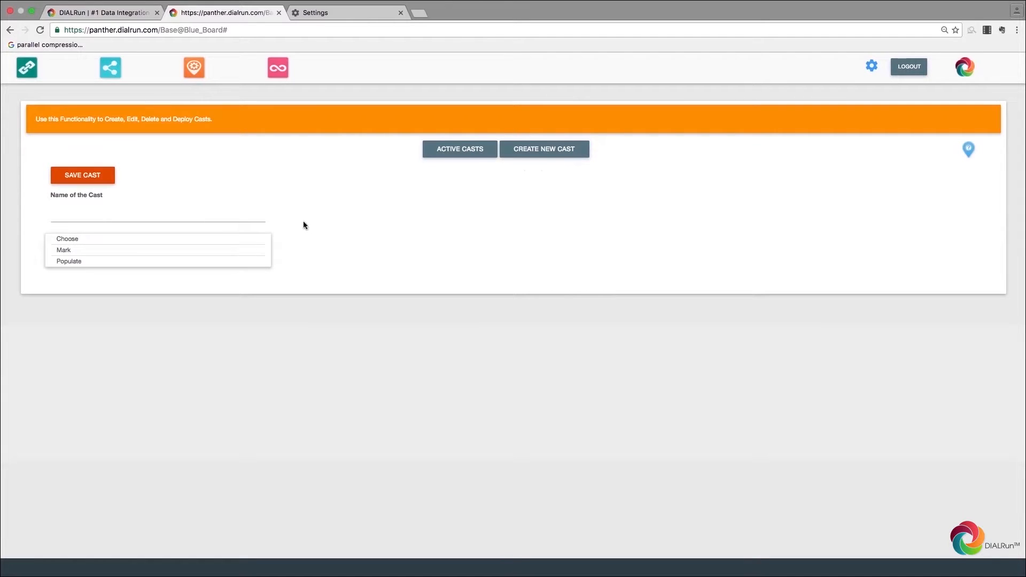
double_click(72, 241)
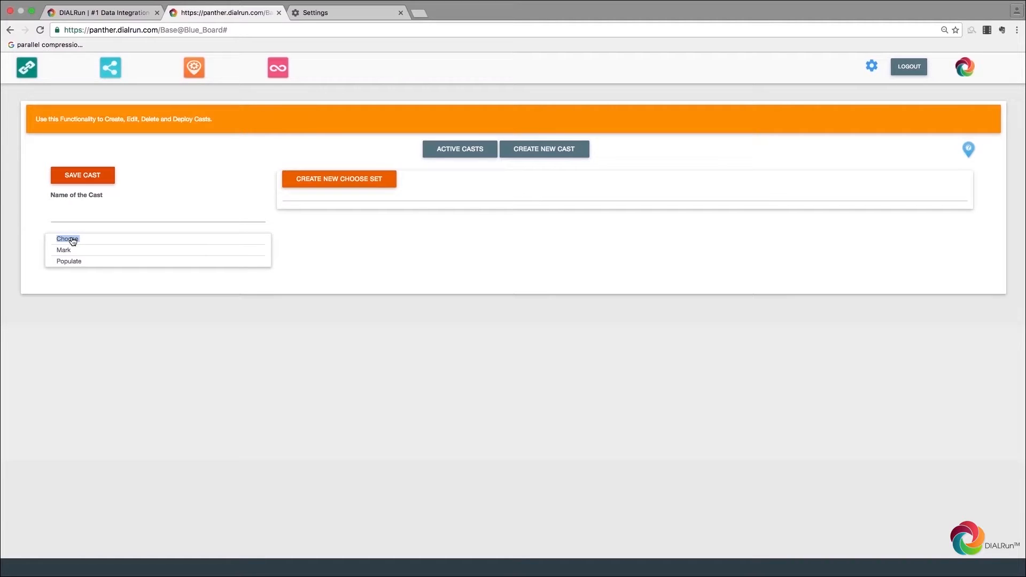
left_click(298, 181)
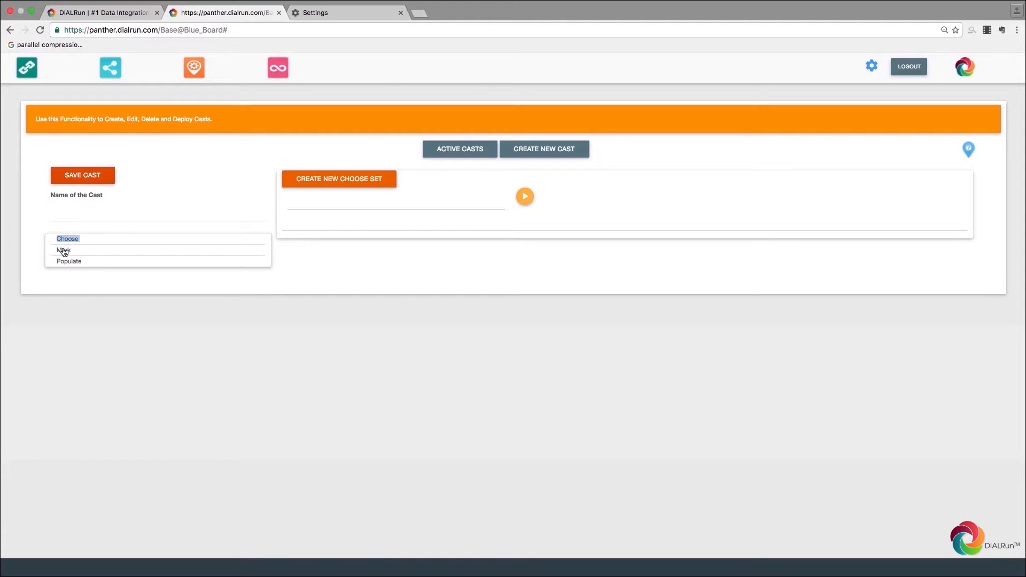
left_click(74, 289)
Step: Name the choose set mysql_to_csv and save it
left_click(291, 201)
type("mysql_to_csv")
left_click(525, 196)
Step: Base mysql_to_csv on the customers_mysql modal, confirm the choose set, and open the Mark step
left_click(530, 215)
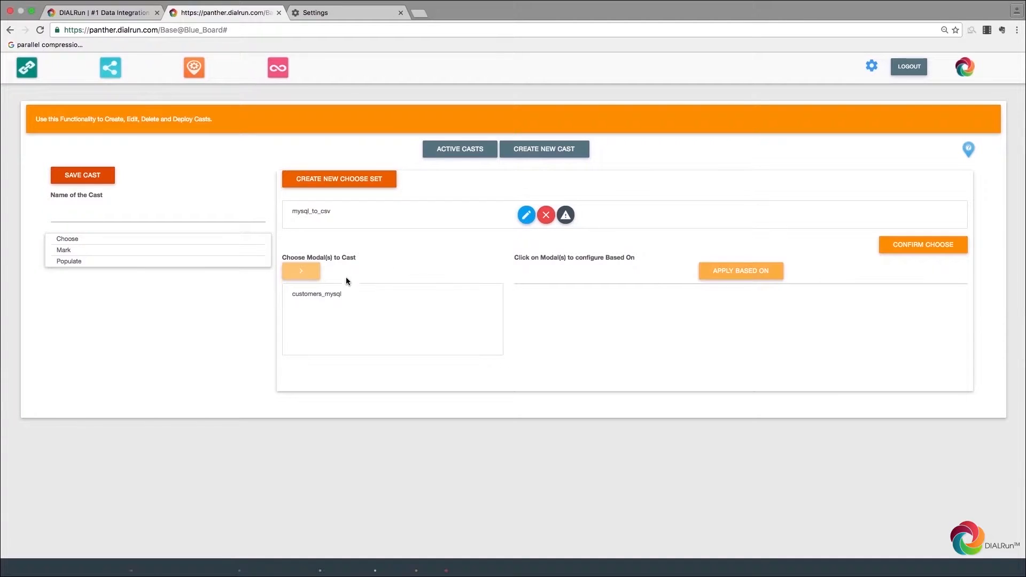
left_click(331, 295)
left_click(301, 271)
left_click(715, 302)
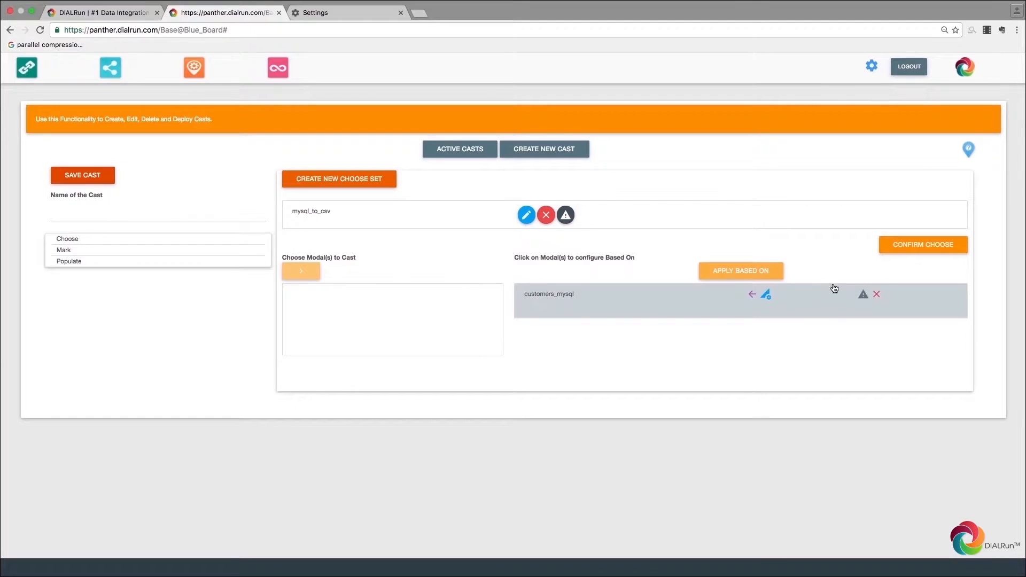
left_click(767, 294)
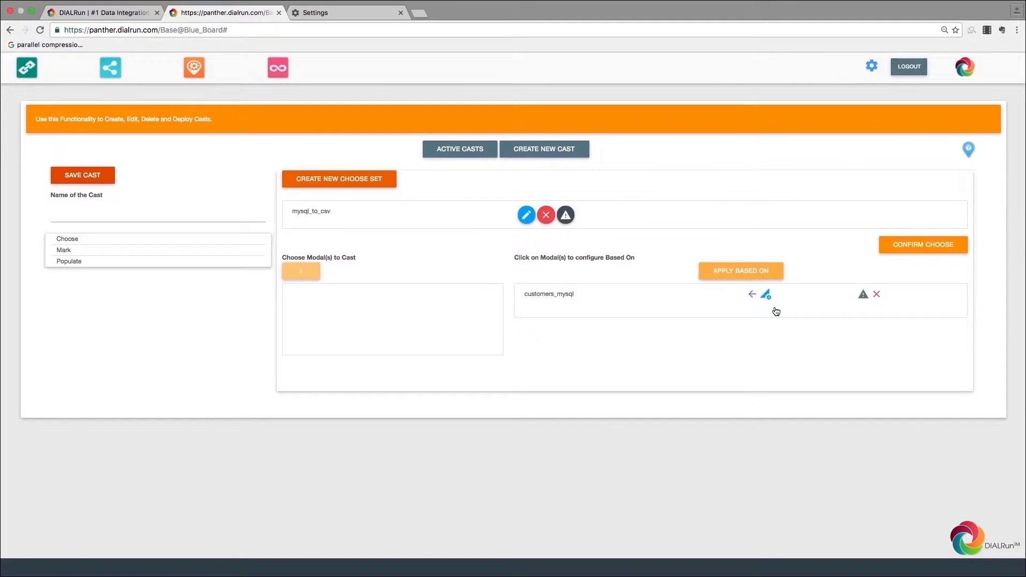
left_click(890, 247)
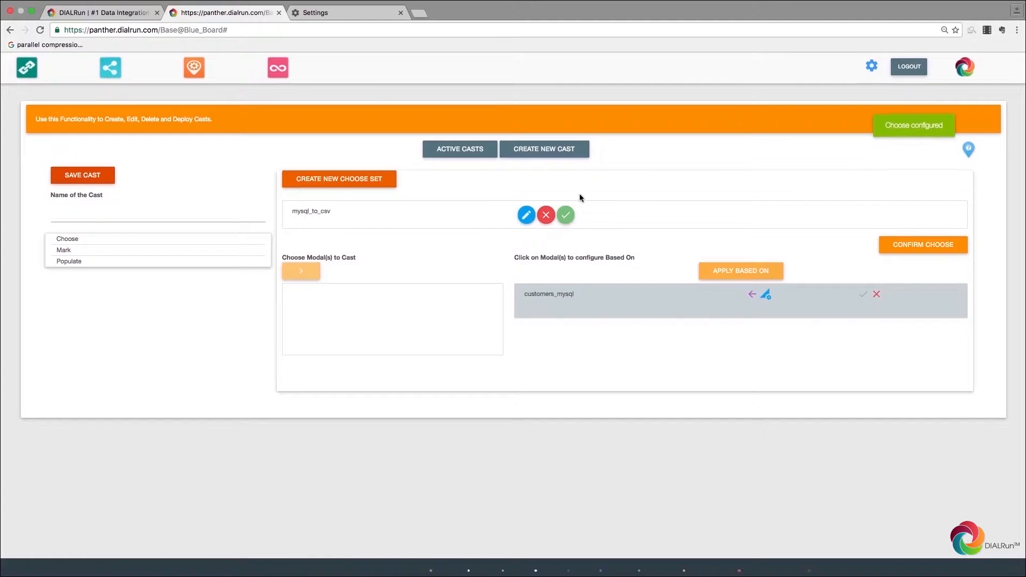
left_click(71, 252)
left_click(524, 185)
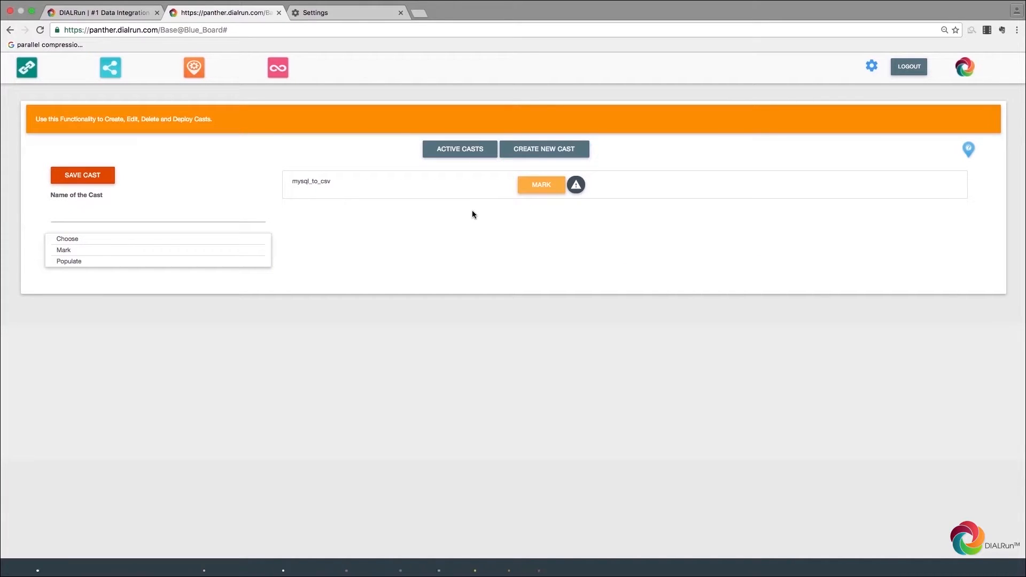
Step: Rename the mysql_to_csv data set from DATASET_1 to CUSTOMERS_NEW and apply it
left_click(532, 184)
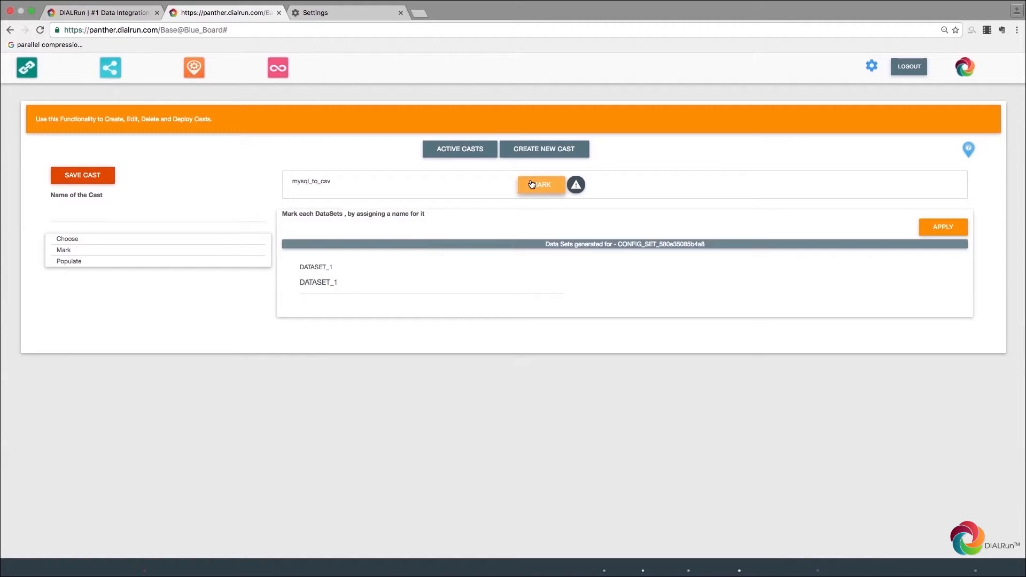
left_click_drag(343, 283, 272, 282)
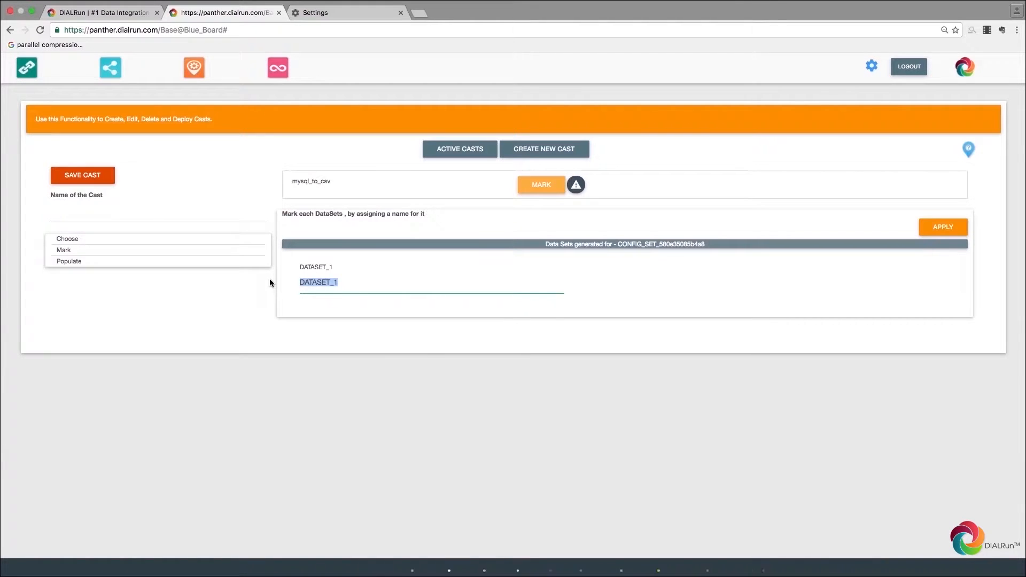
left_click(270, 283)
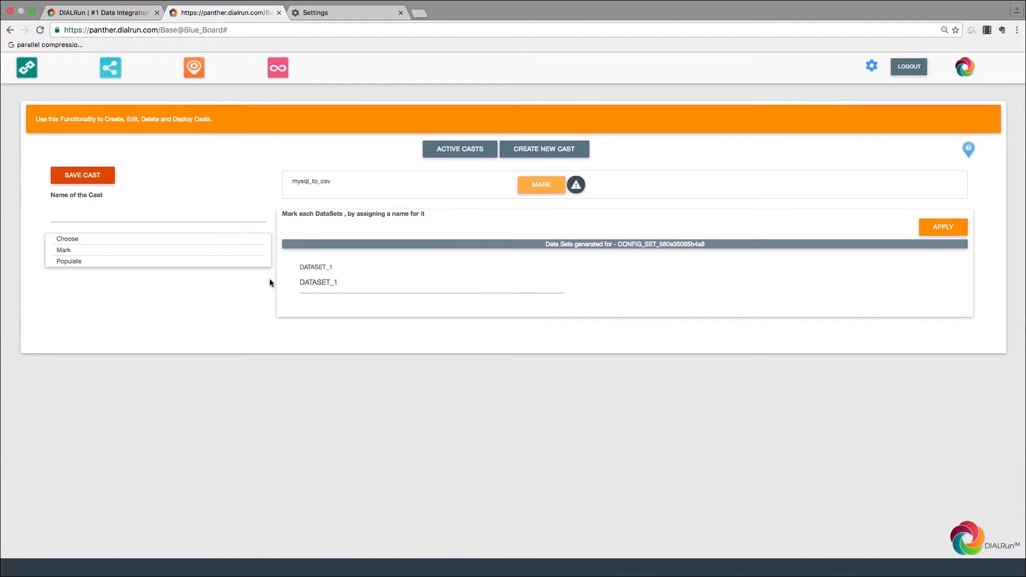
left_click_drag(353, 283, 303, 282)
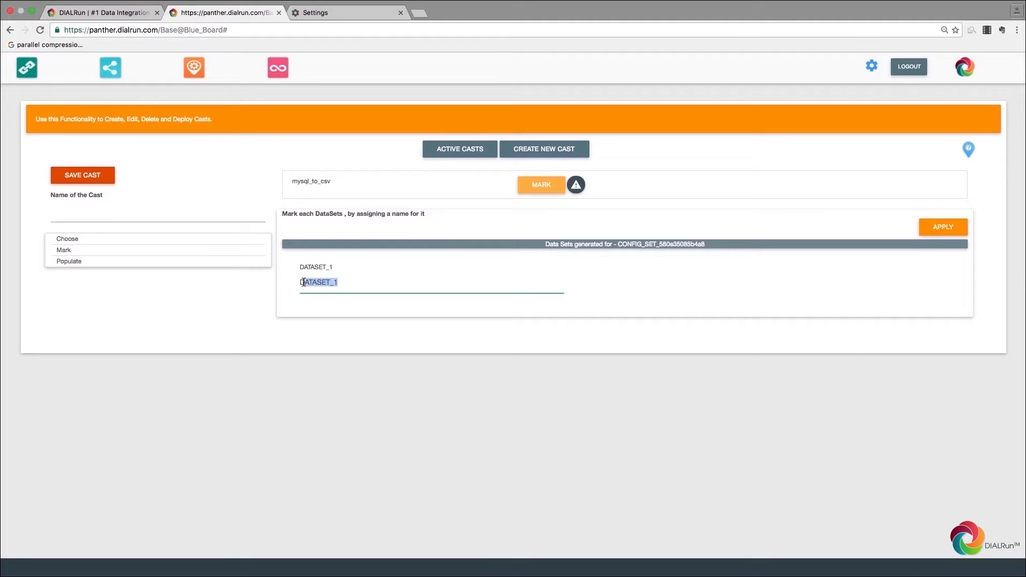
key("BackSpace")
key("BackSpace")
type("GUU")
key("BackSpace")
key("BackSpace")
key("BackSpace")
type("CUSTOMERS_NEW")
left_click(222, 267)
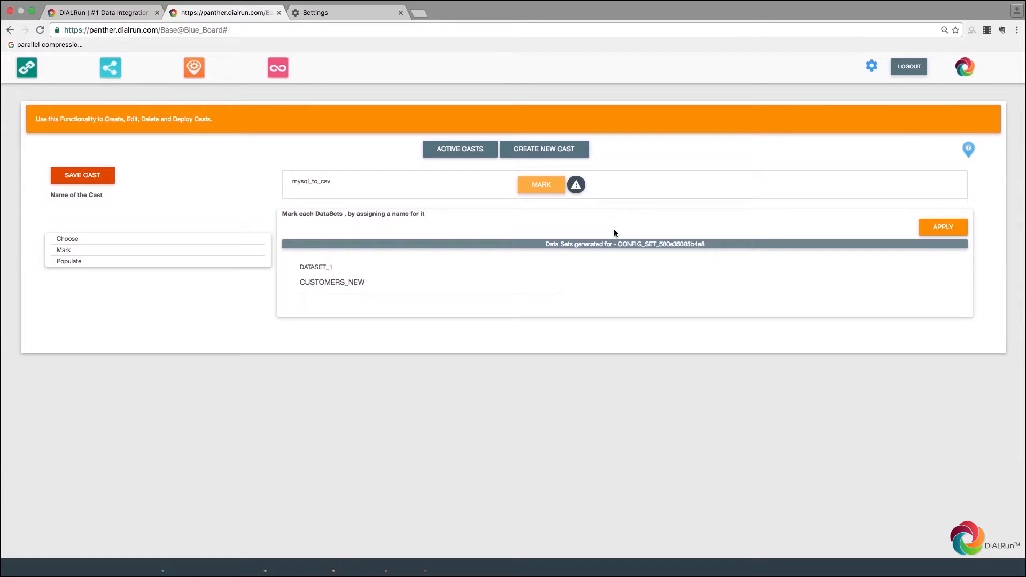
Step: Set the populate step's direct export type to CSV: Comma-separated values and its populate mode to Use All
double_click(69, 262)
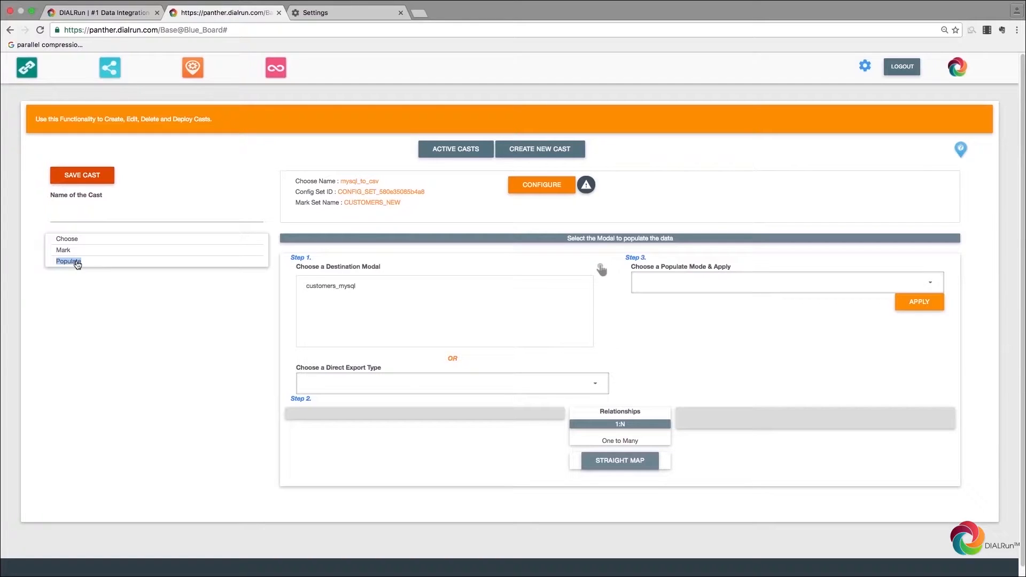
scroll(527, 230, "down", 5)
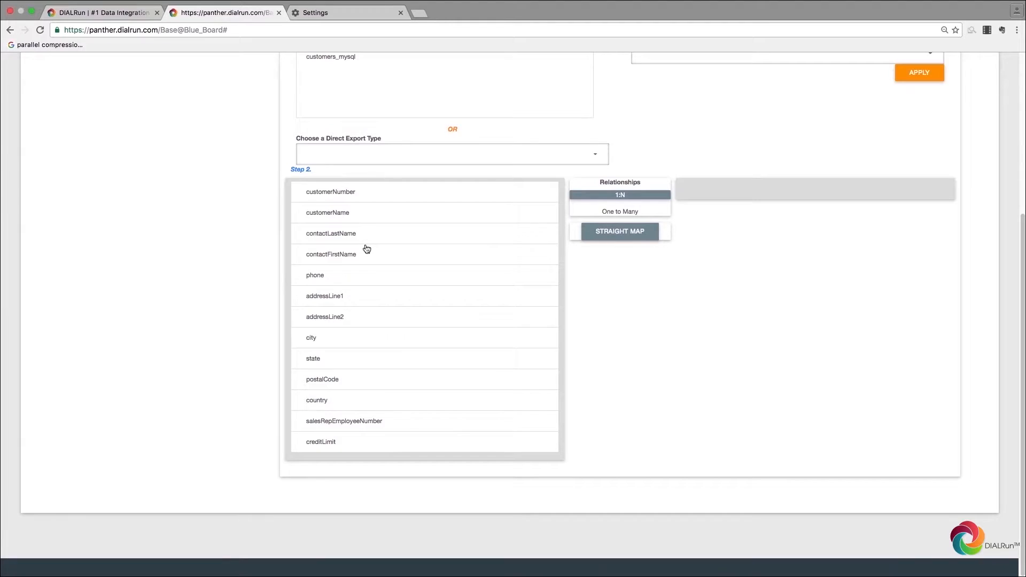
scroll(367, 248, "up", 5)
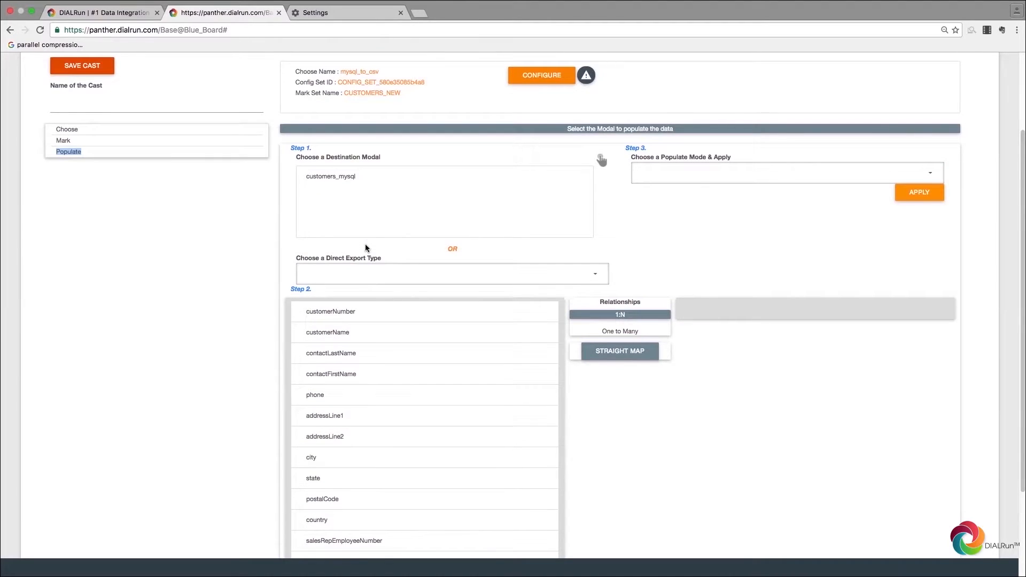
left_click(431, 282)
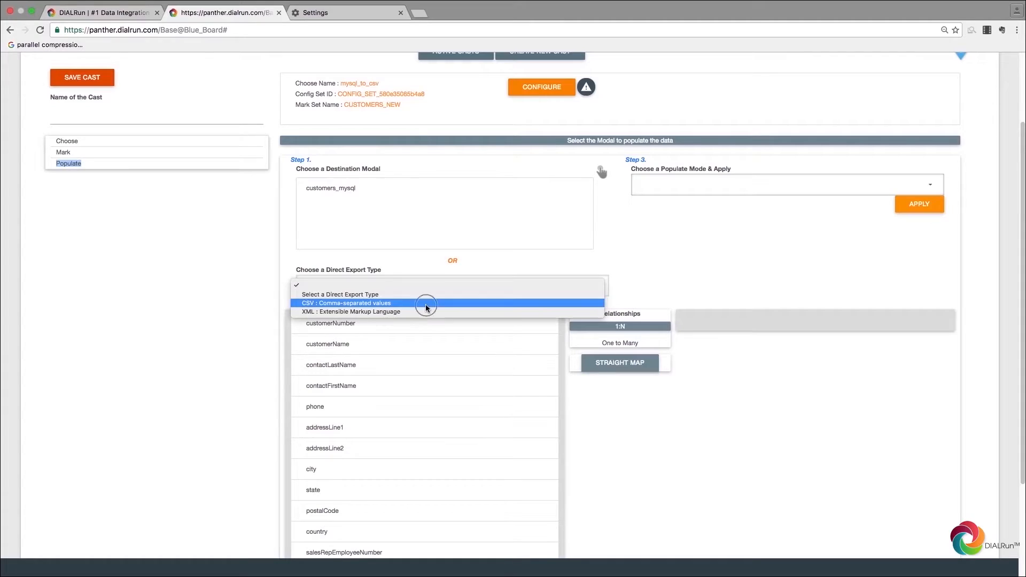
left_click(426, 309)
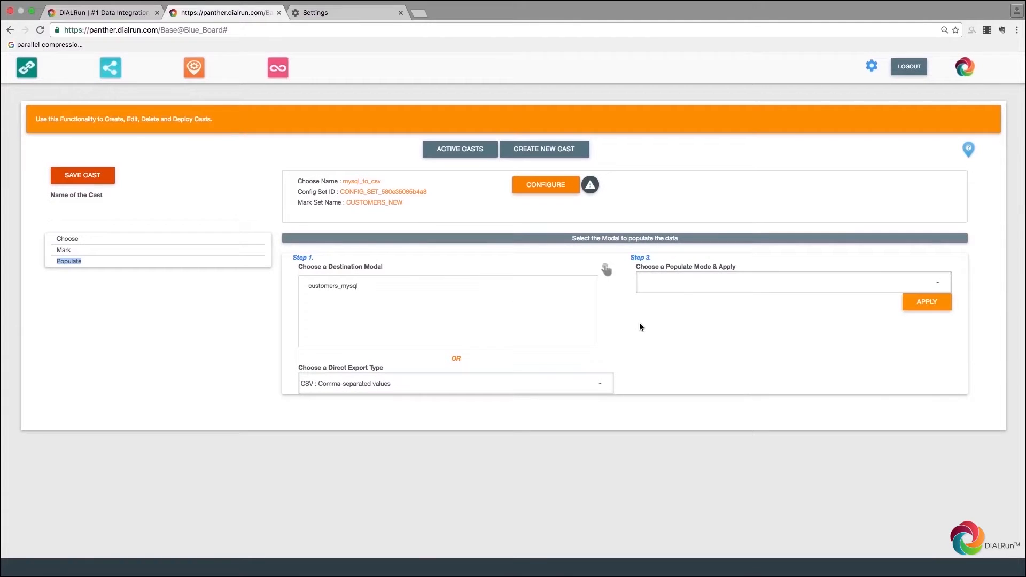
left_click(769, 282)
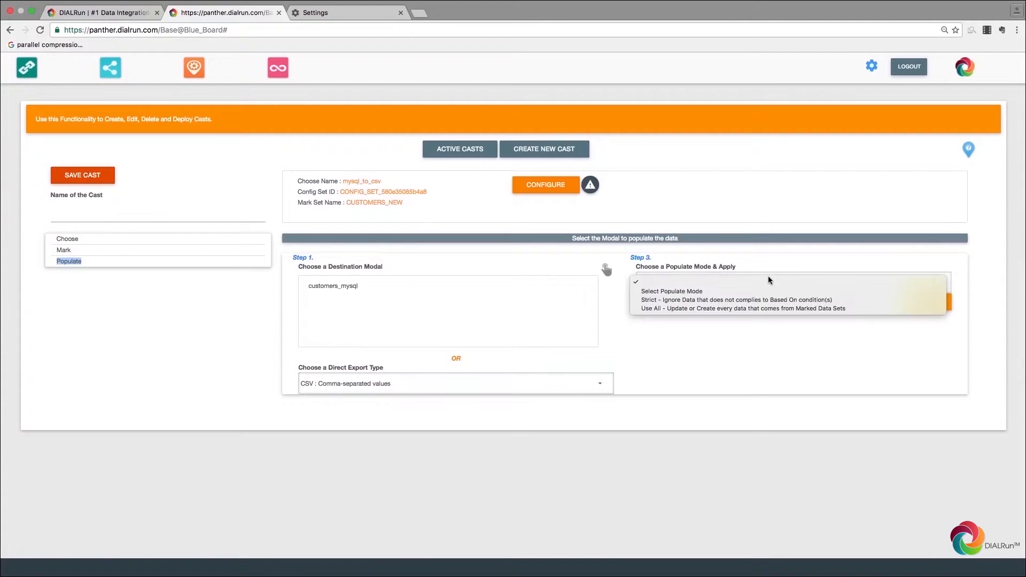
left_click(768, 313)
Step: Name the cast sql_2_csv, apply, save and deploy it, then view it under Manage DIAL
left_click(176, 212)
type("sql_2_csv")
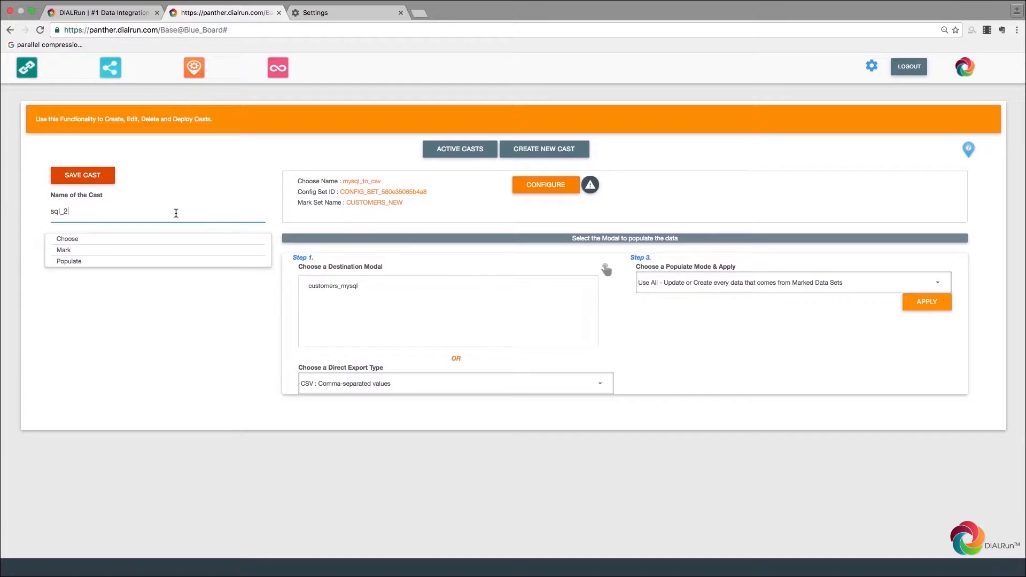
left_click(924, 304)
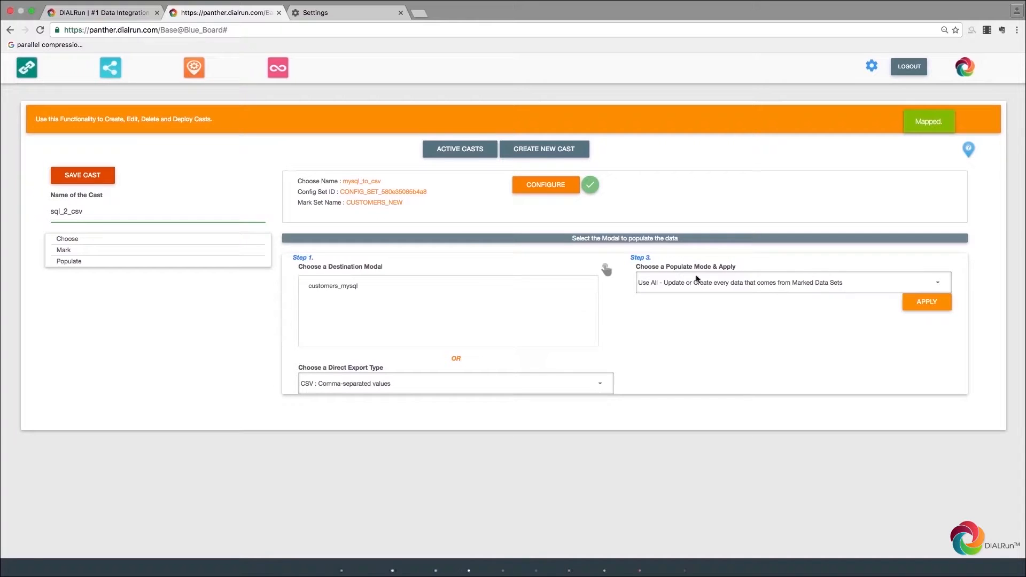
left_click(98, 179)
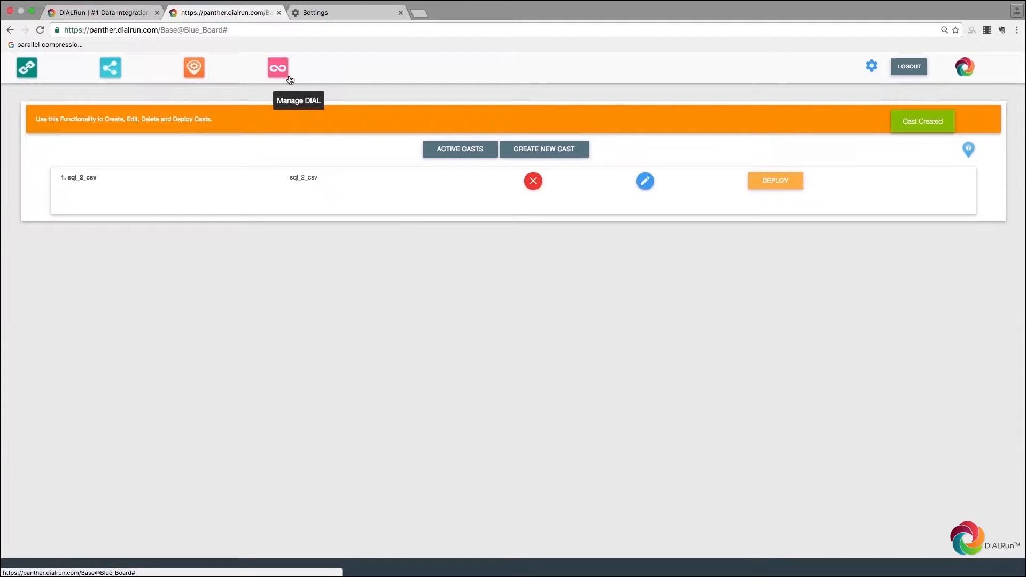
left_click(760, 187)
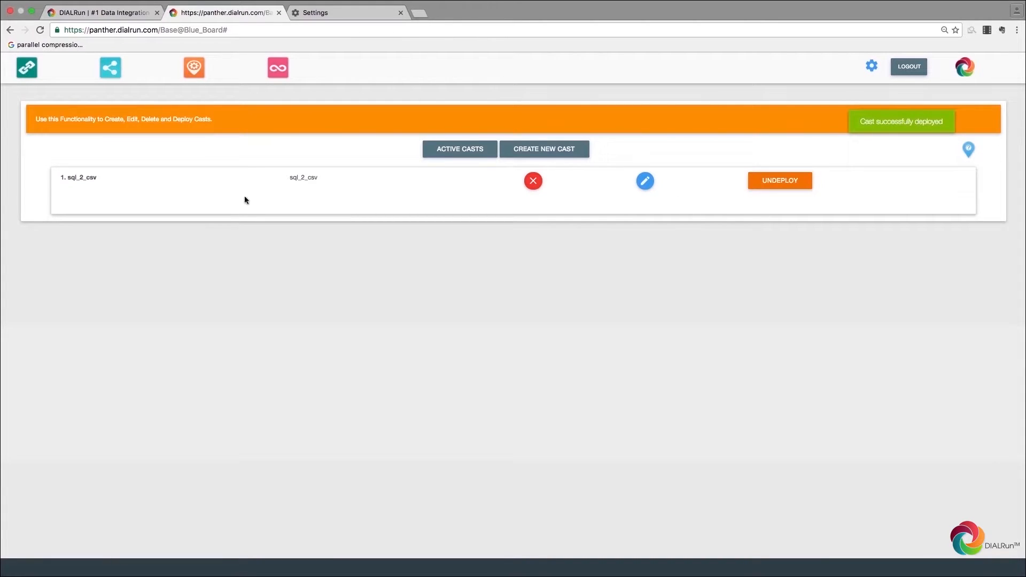
left_click(287, 72)
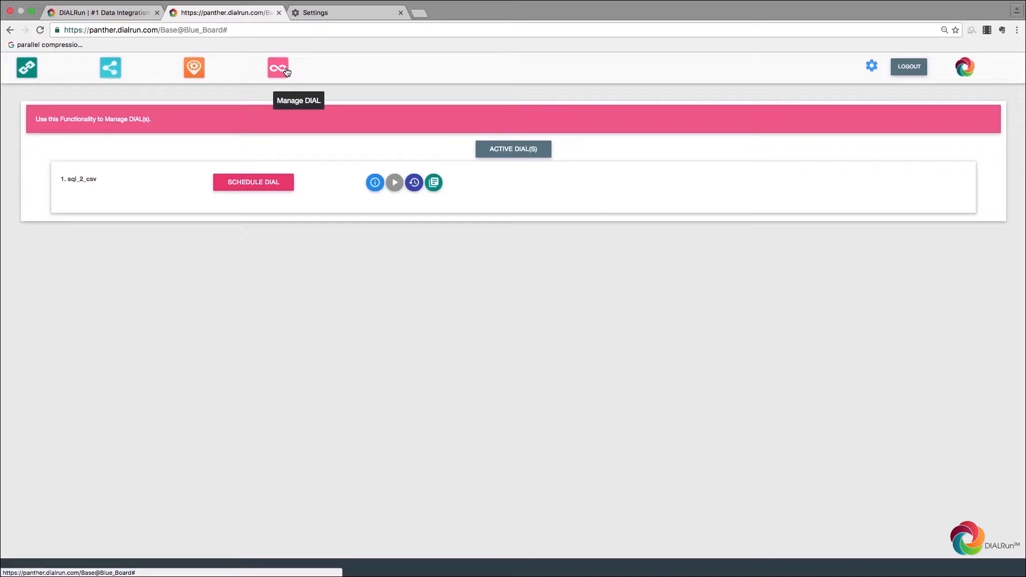
Step: Schedule sql_2_csv to run every day at 12:25
left_click(395, 185)
left_click(404, 162)
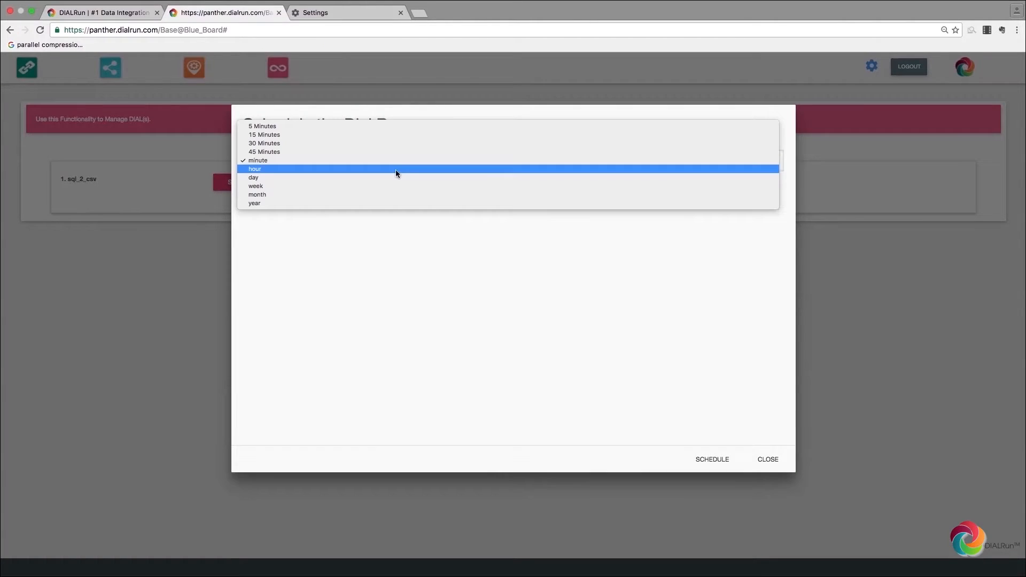
left_click(395, 178)
left_click(332, 191)
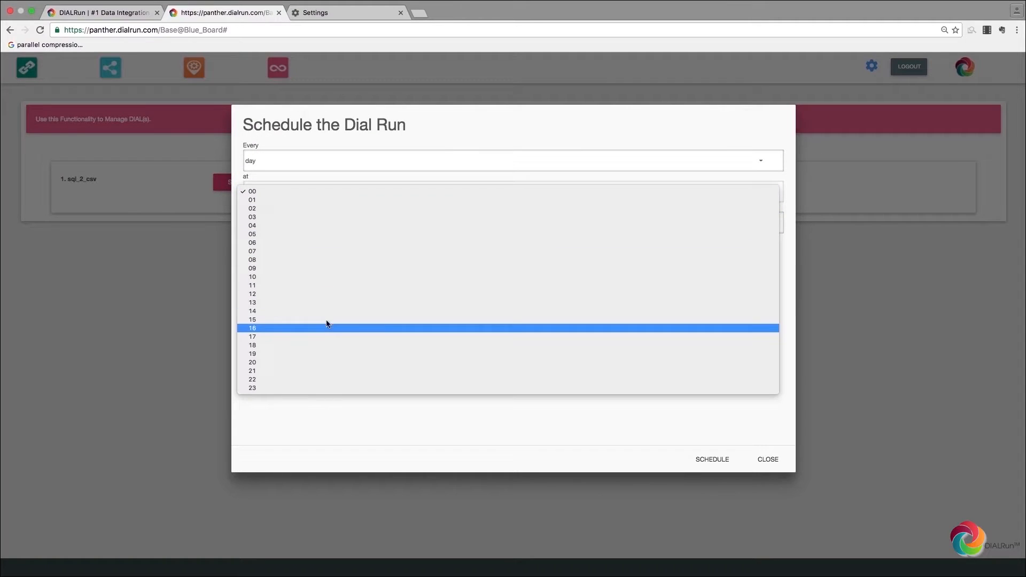
left_click(305, 293)
left_click(295, 220)
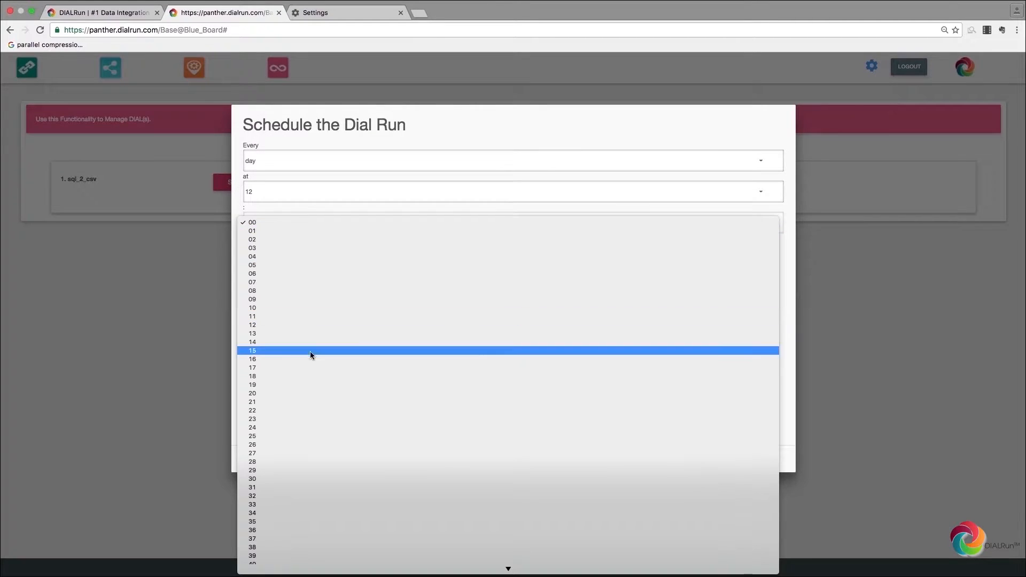
left_click(297, 444)
left_click(277, 225)
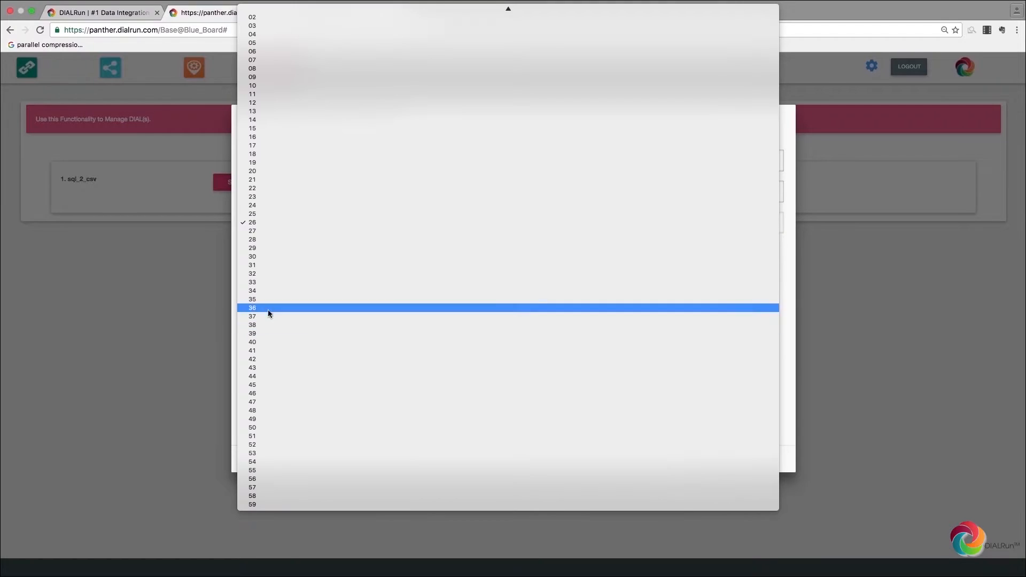
left_click(263, 214)
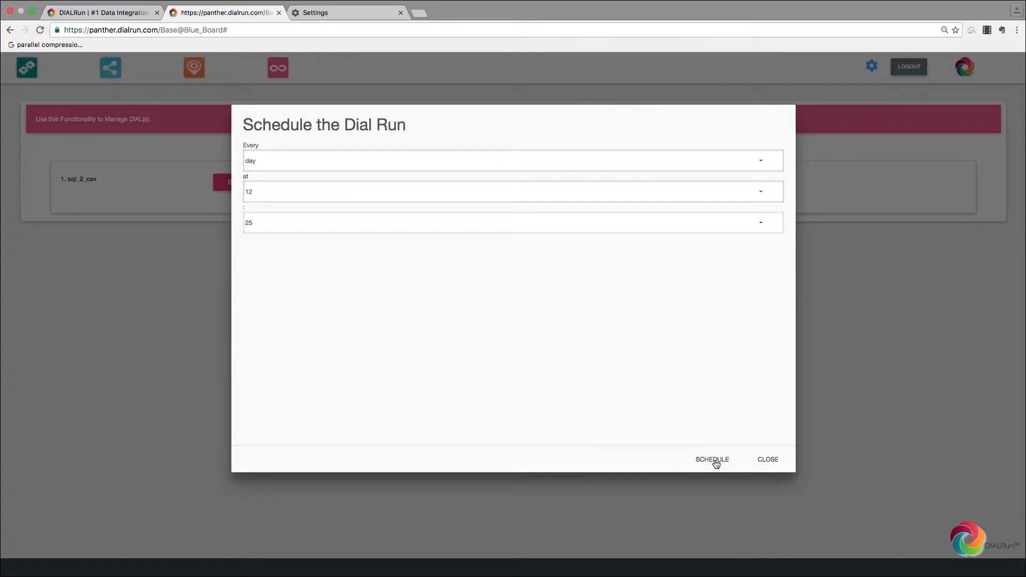
left_click(715, 461)
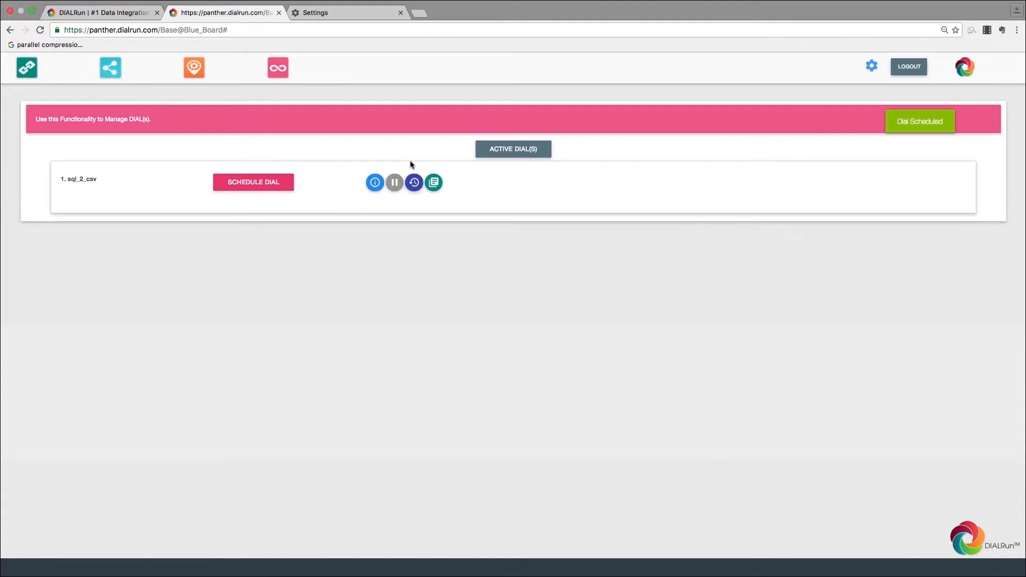
Step: Check the dial's previous and next run times and the latest run's log
left_click(375, 180)
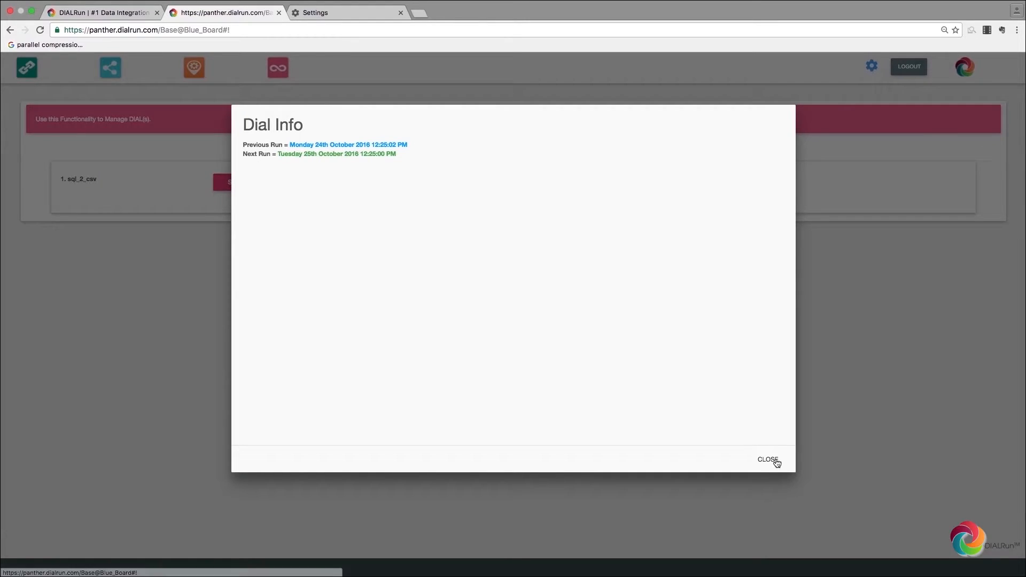
left_click(768, 460)
left_click(414, 182)
left_click(351, 181)
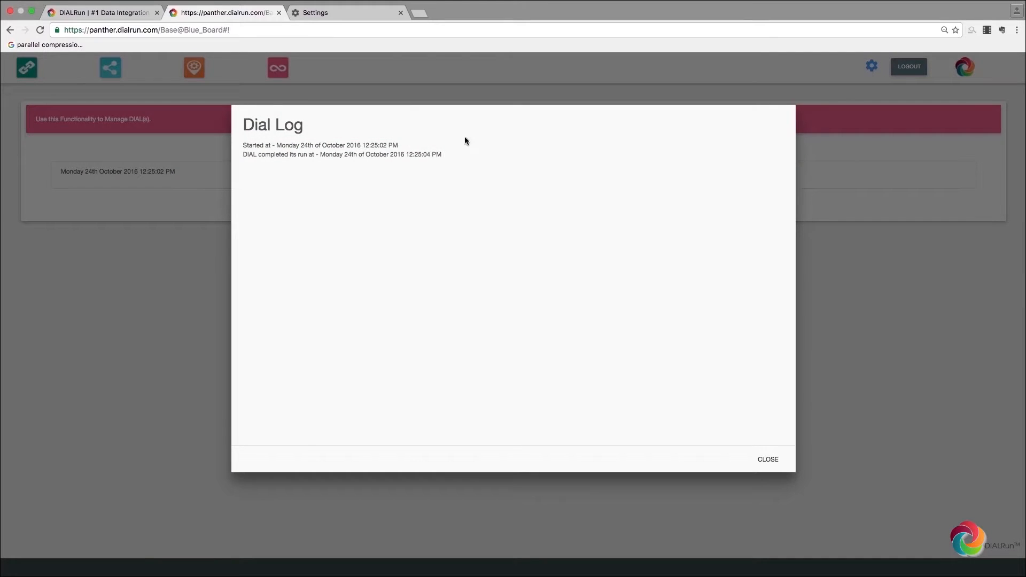
left_click(773, 462)
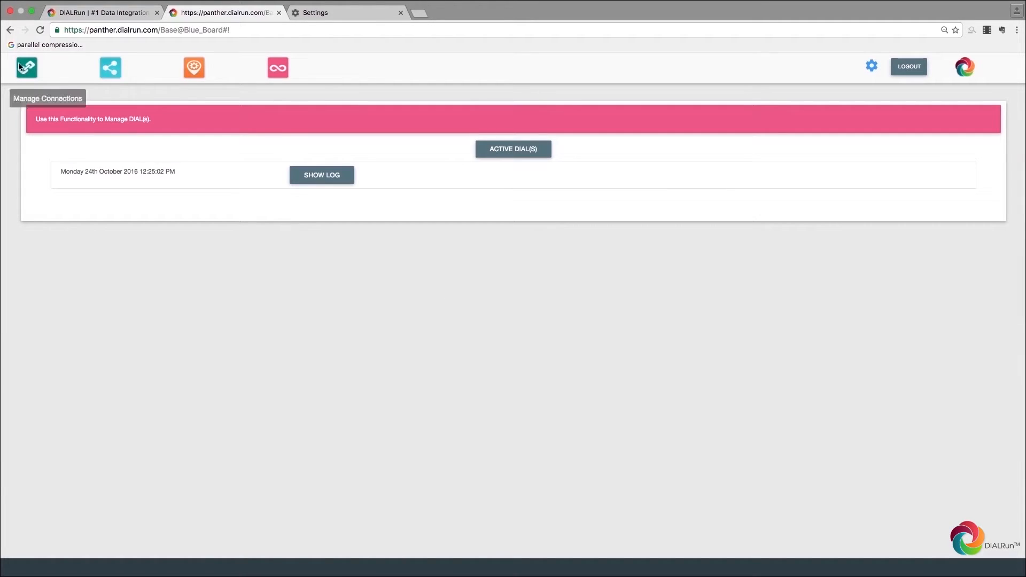
Step: Download the latest run's output file from the active dials list
left_click(278, 69)
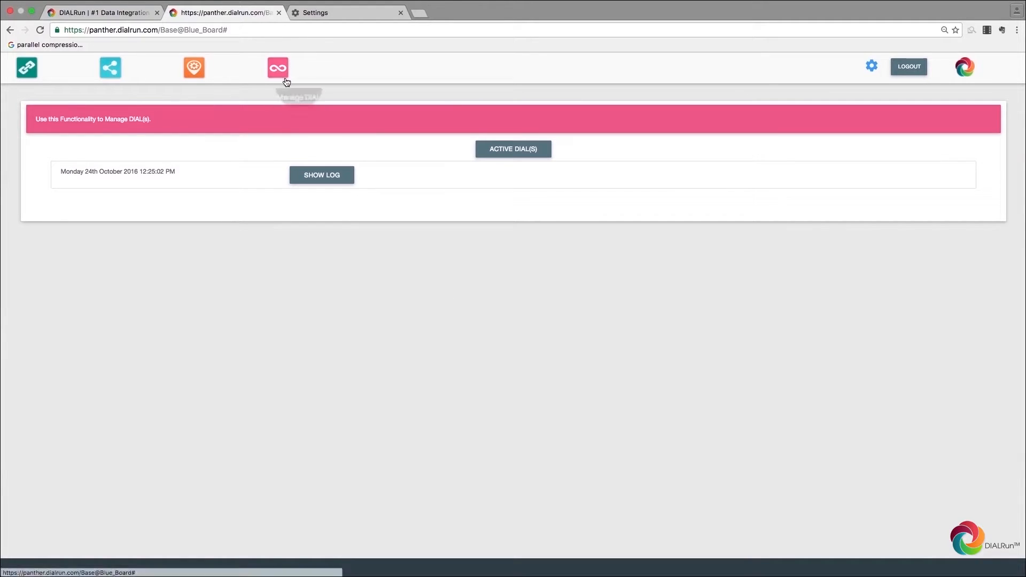
left_click(517, 159)
left_click(433, 182)
left_click(265, 183)
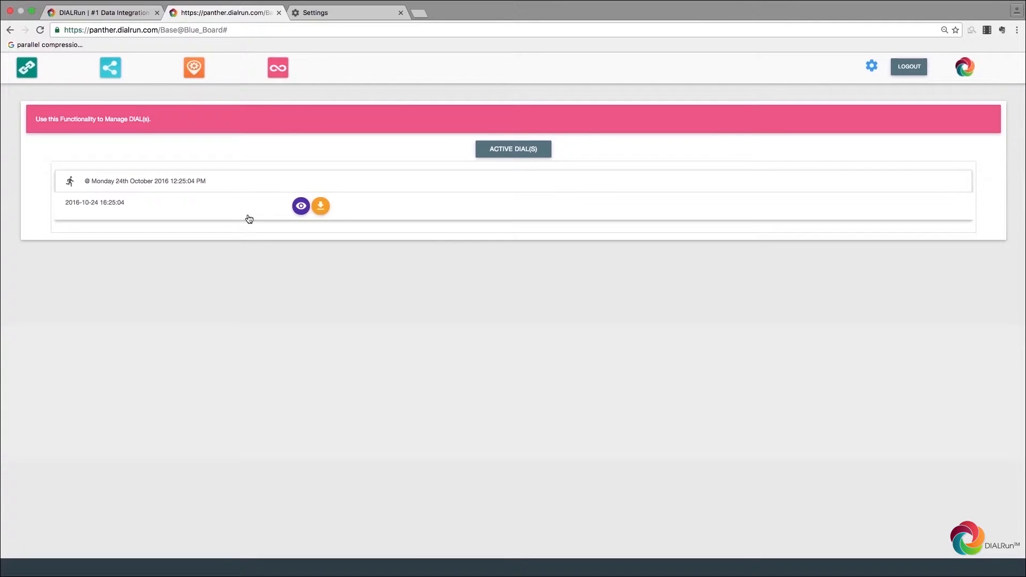
left_click(321, 206)
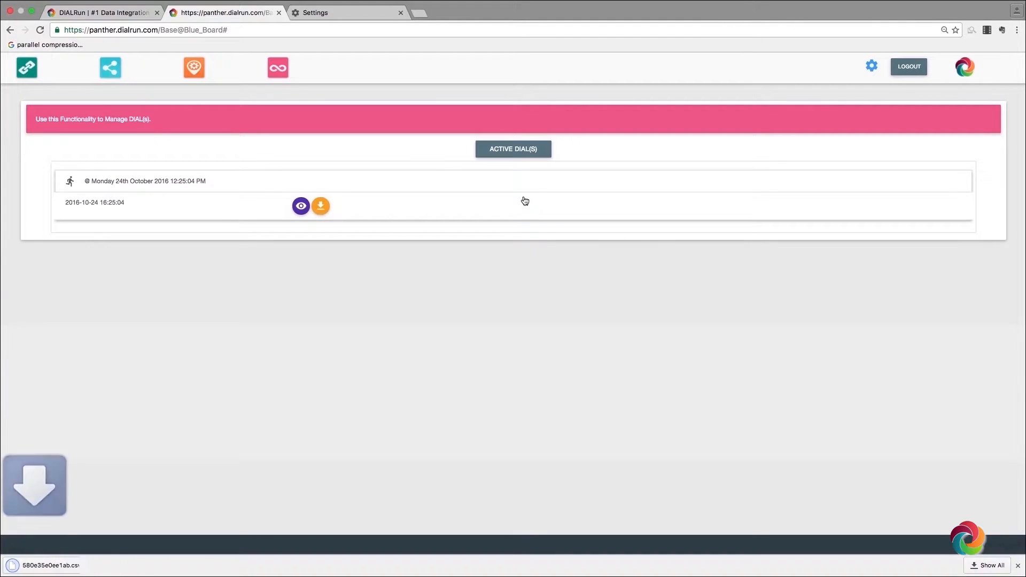
Step: Review the downloaded 580e35e0ee1ab.csv output, then return to DIALRun
left_click(419, 17)
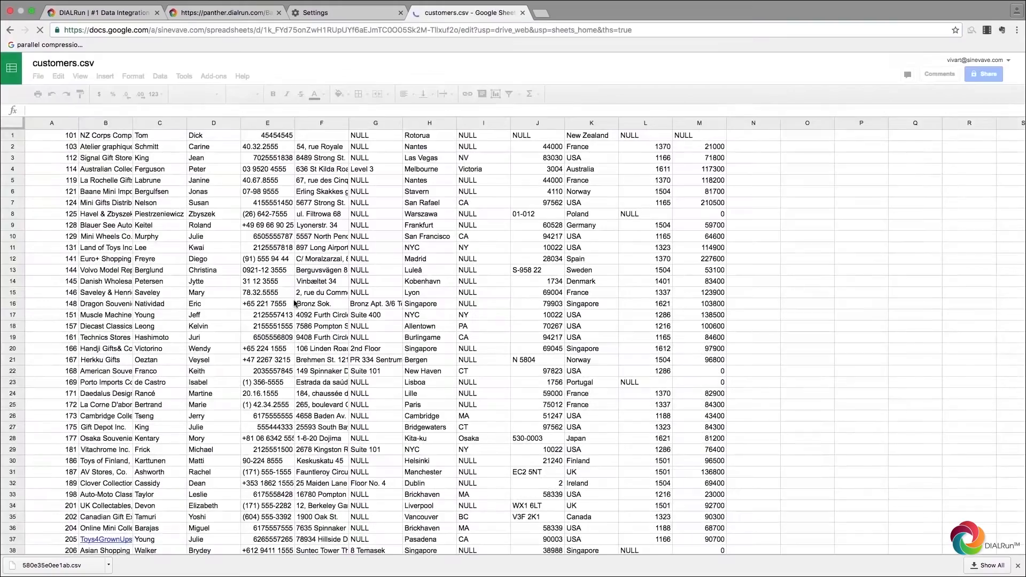
scroll(295, 303, "down", 10)
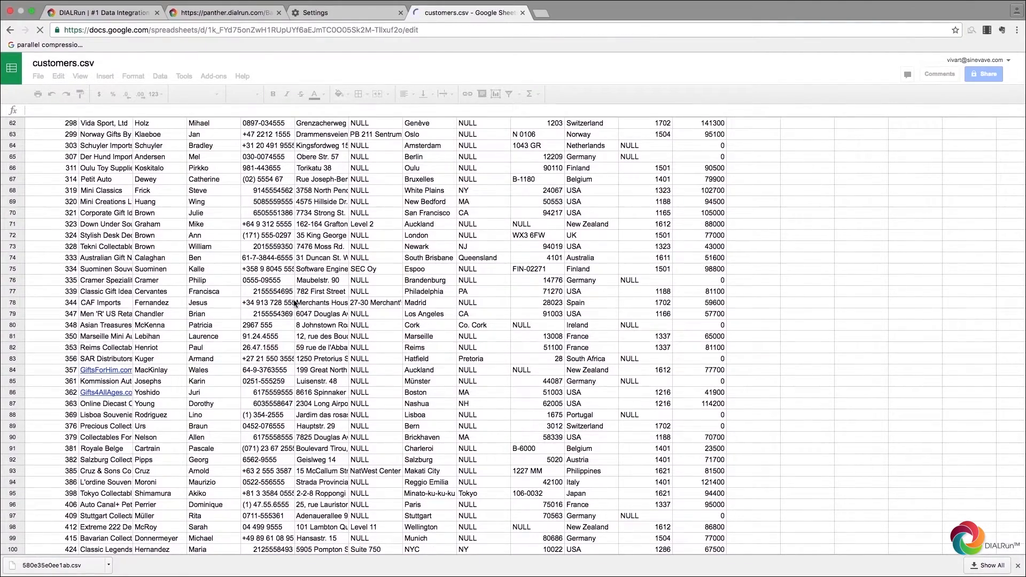
scroll(293, 303, "up", 12)
left_click(224, 13)
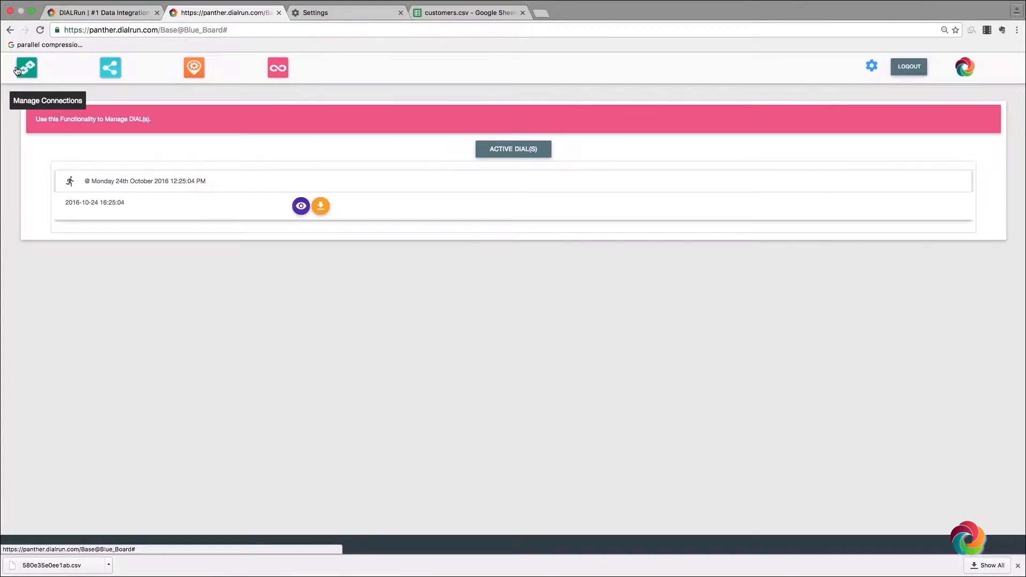
Step: Create a new connection with the XML adapter in Manage Connections, then open an empty browser tab
left_click(26, 67)
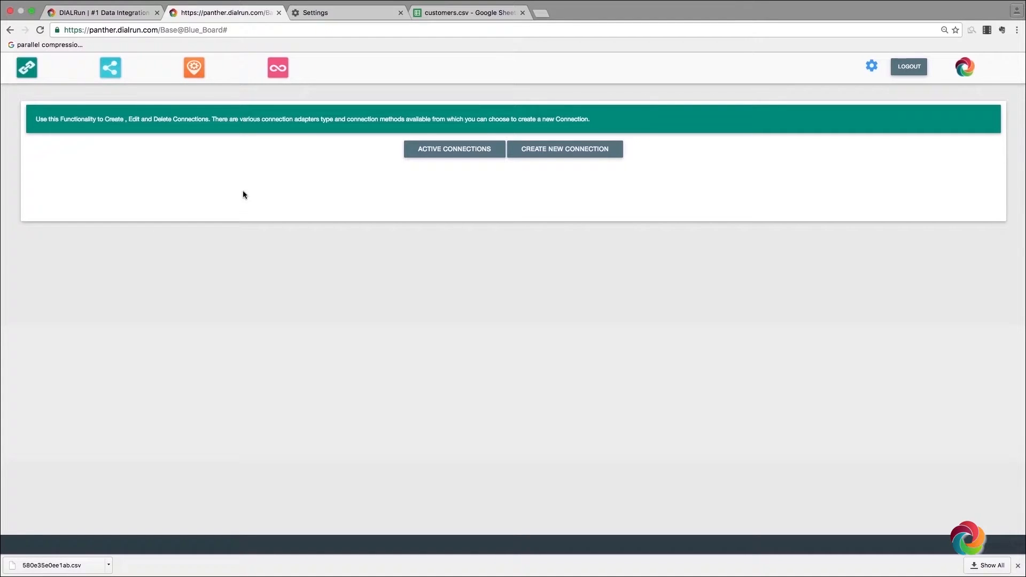
left_click(539, 156)
left_click(229, 185)
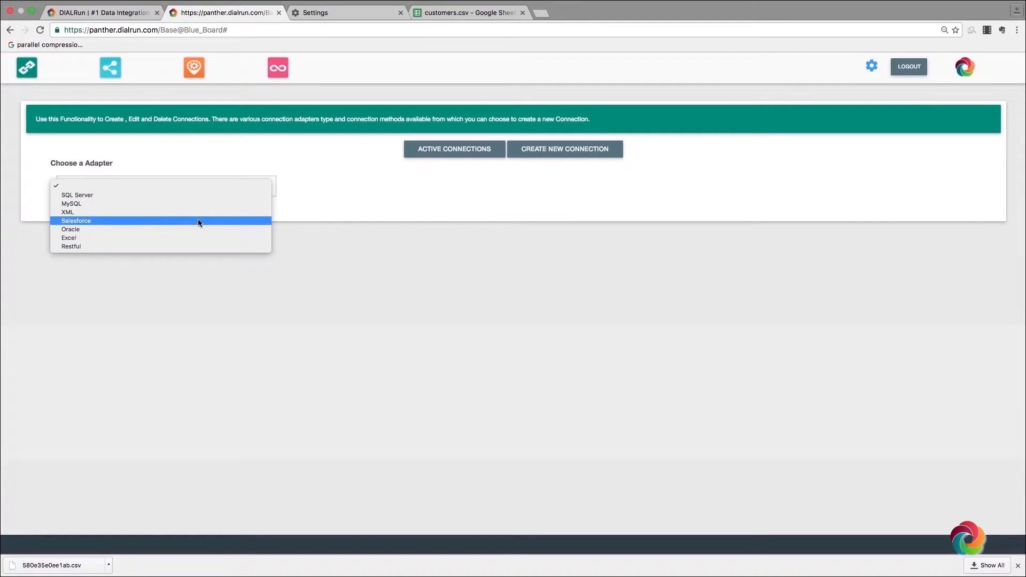
left_click(188, 213)
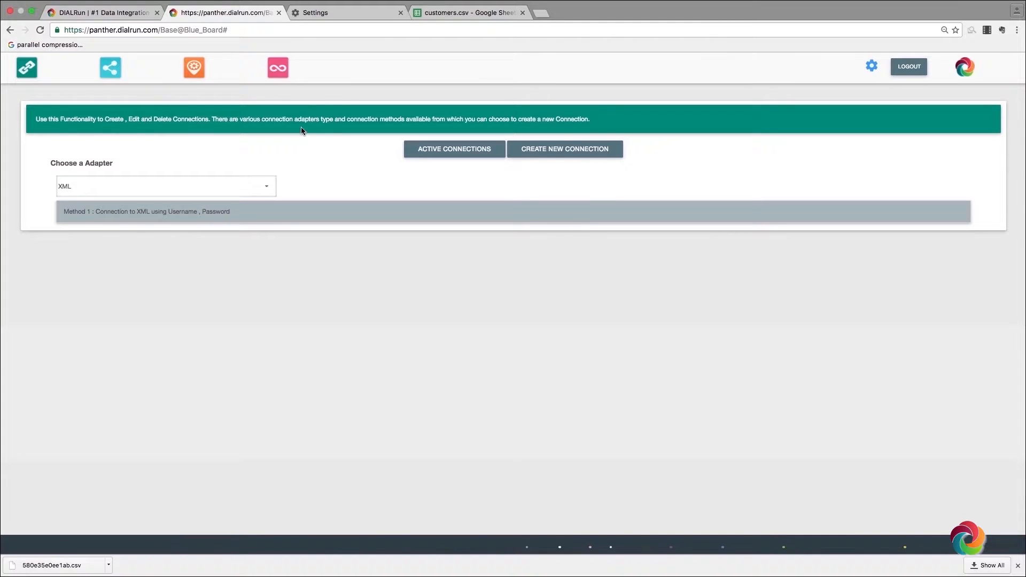
left_click(541, 12)
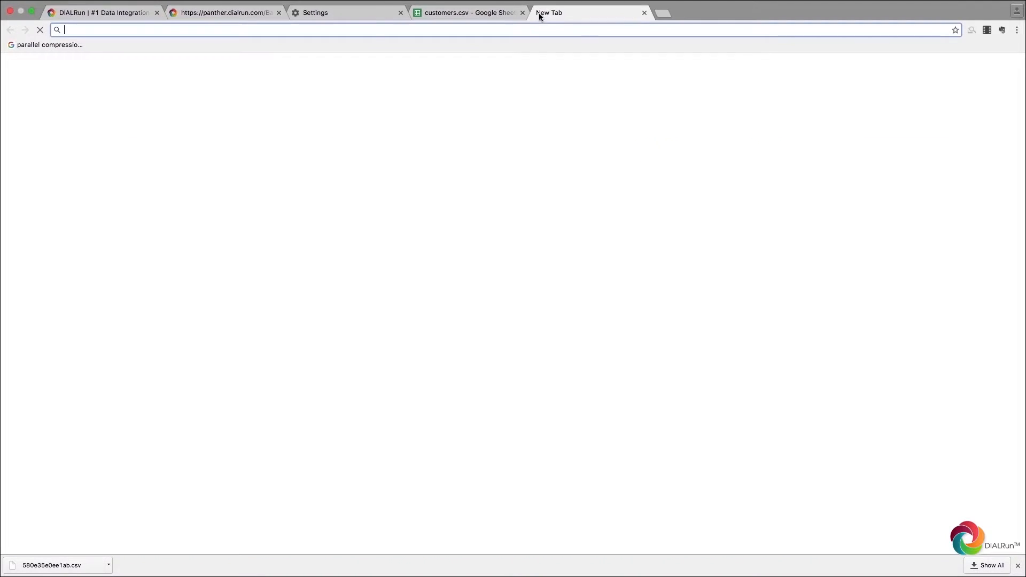
Step: Search 'sample xml customer order data', copy the MSDN CustomersOrders.xml content, and return to DIALRun
type("sample xml customer order data")
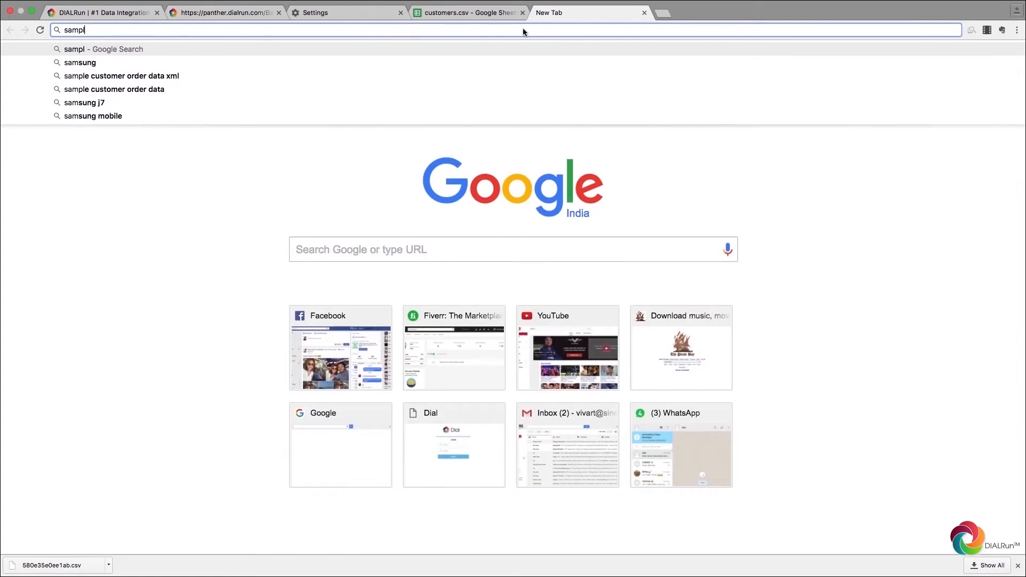
key("Return")
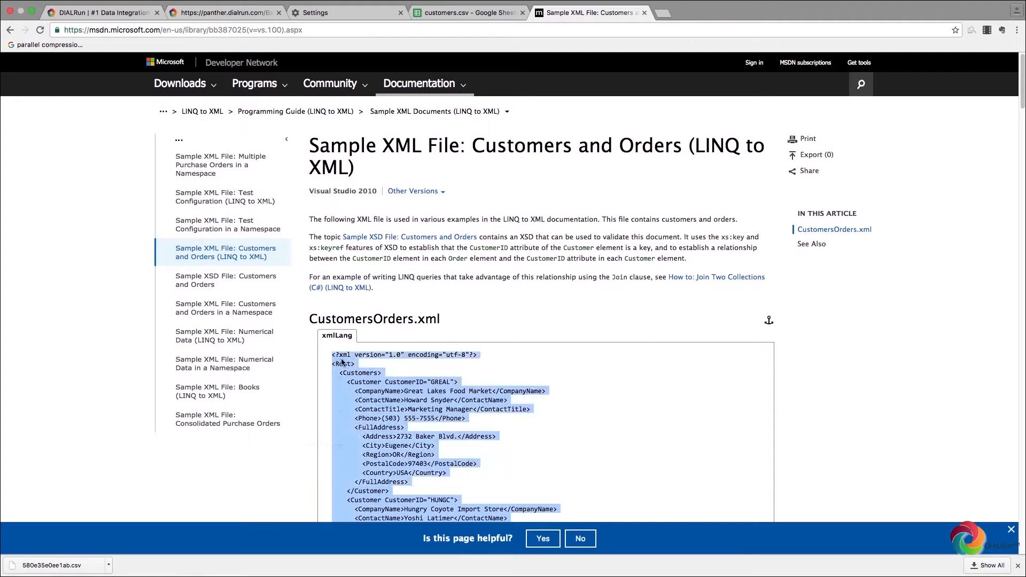
right_click(343, 357)
left_click(357, 377)
left_click(195, 7)
left_click(133, 26)
left_click(192, 25)
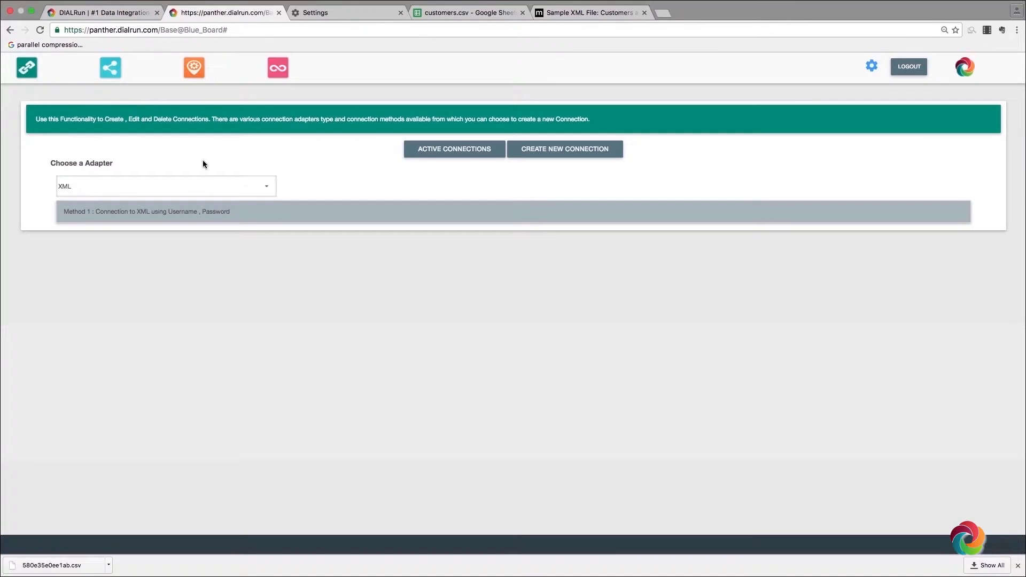
Step: Paste the copied Customers and Orders XML into the Method 1 XML box and review its Customer element
left_click(190, 216)
right_click(84, 336)
left_click(102, 392)
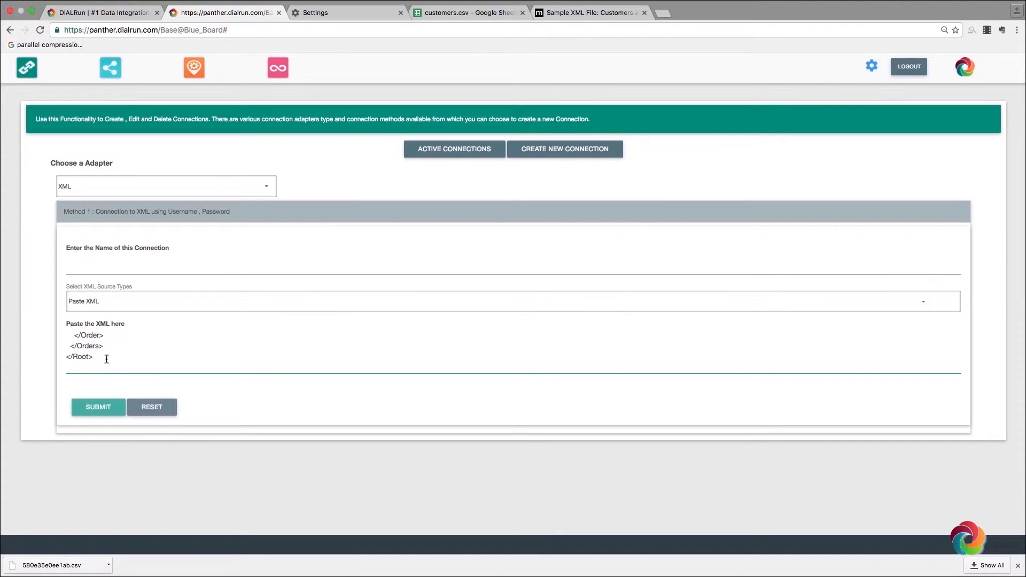
key("Return")
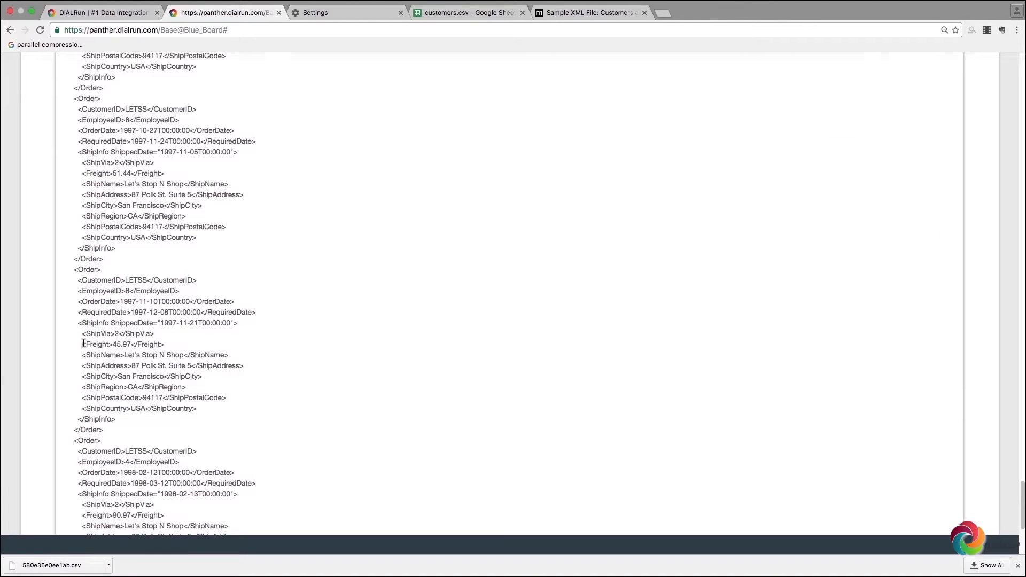
scroll(83, 342, "down", 4)
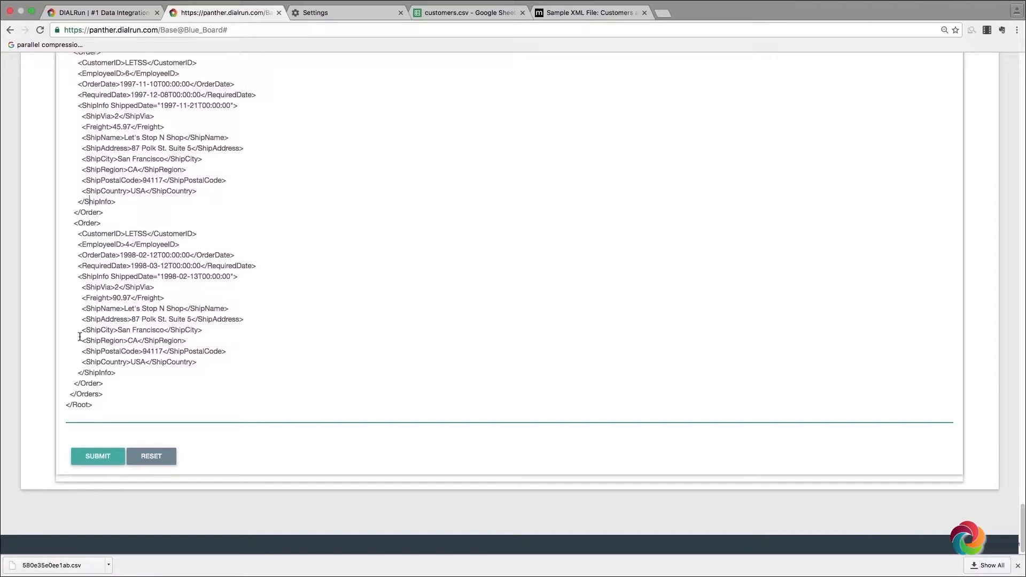
scroll(449, 277, "up", 15)
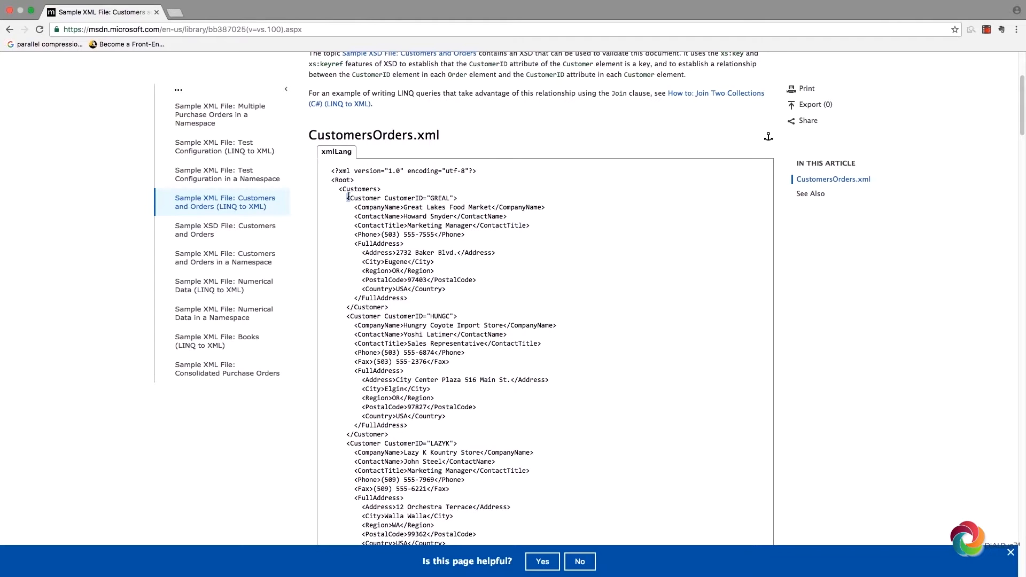
left_click_drag(348, 197, 380, 201)
scroll(376, 369, "down", 5)
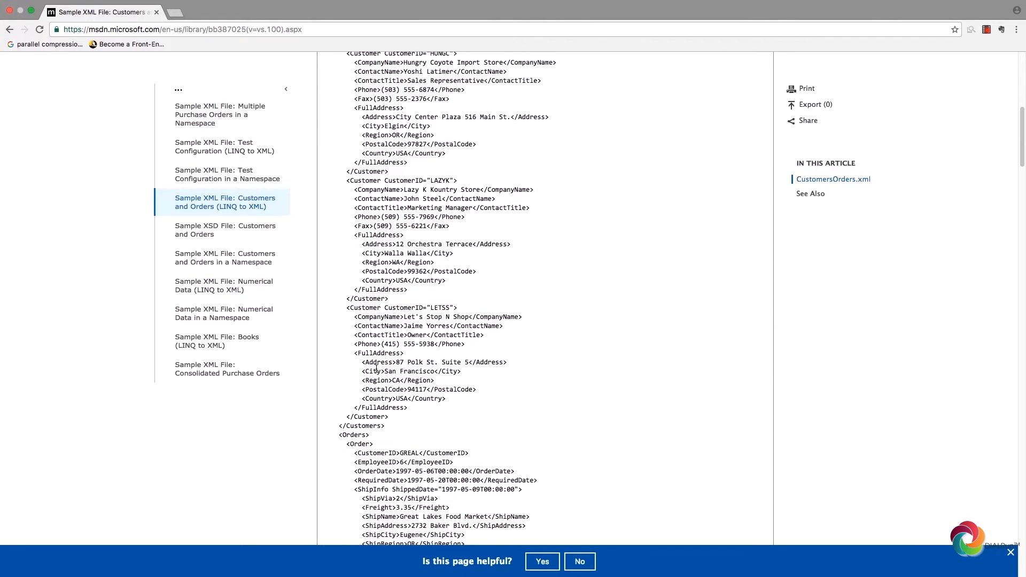
left_click_drag(350, 446, 373, 444)
scroll(376, 425, "up", 8)
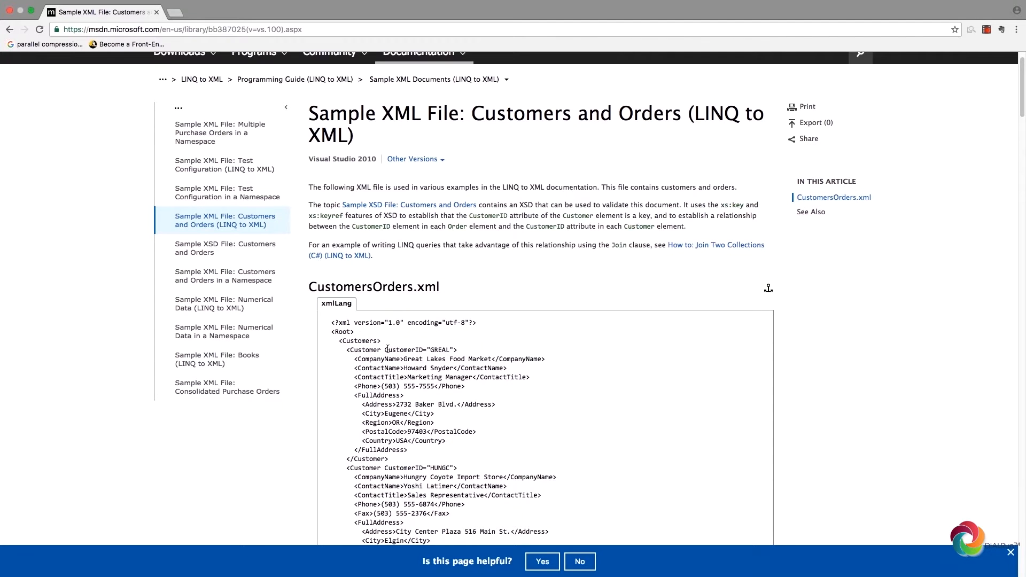
left_click_drag(385, 349, 437, 351)
left_click_drag(410, 395, 345, 396)
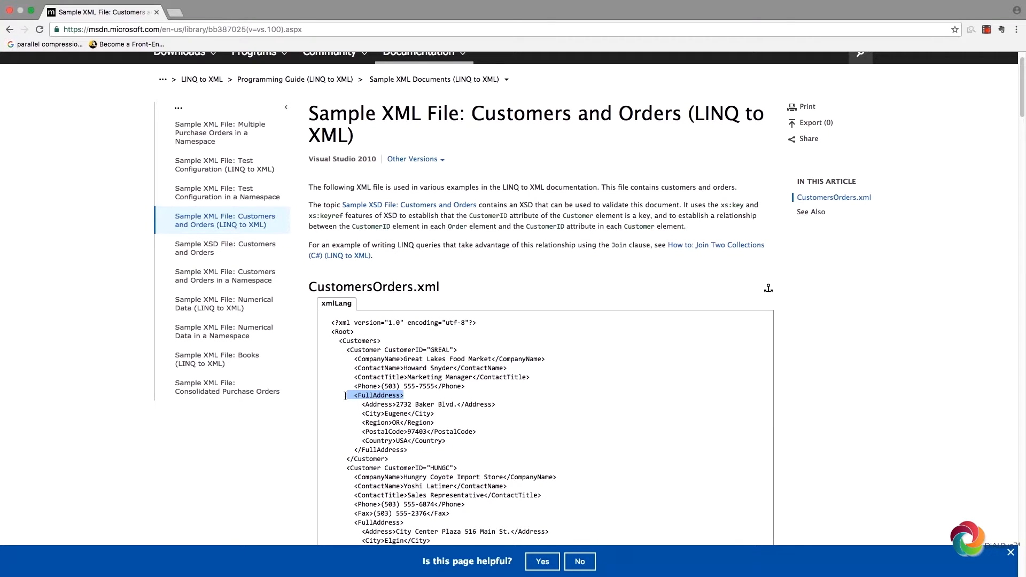
Step: Name the XML connection unstructured_xml, submit it, and switch back to the sample XML page
left_click(346, 396)
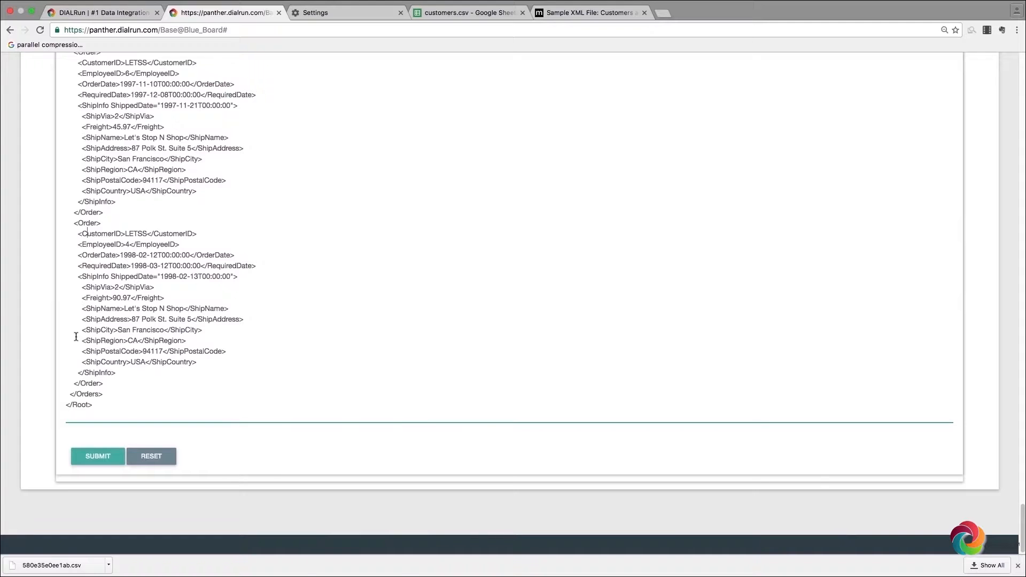
scroll(452, 278, "up", 20)
scroll(326, 264, "up", 10)
left_click(199, 262)
type("unstructured_xml")
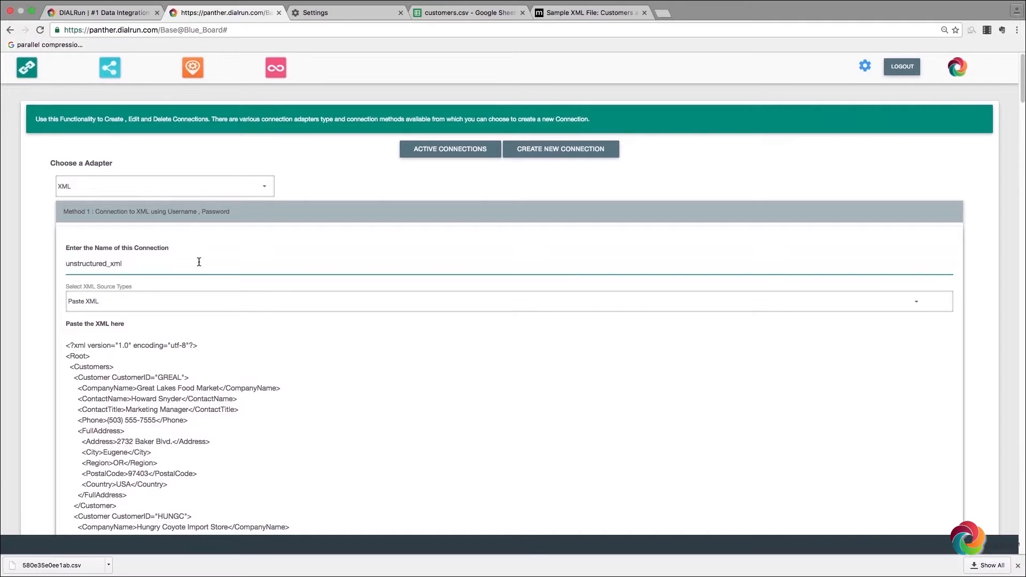
scroll(244, 295, "down", 20)
left_click(113, 457)
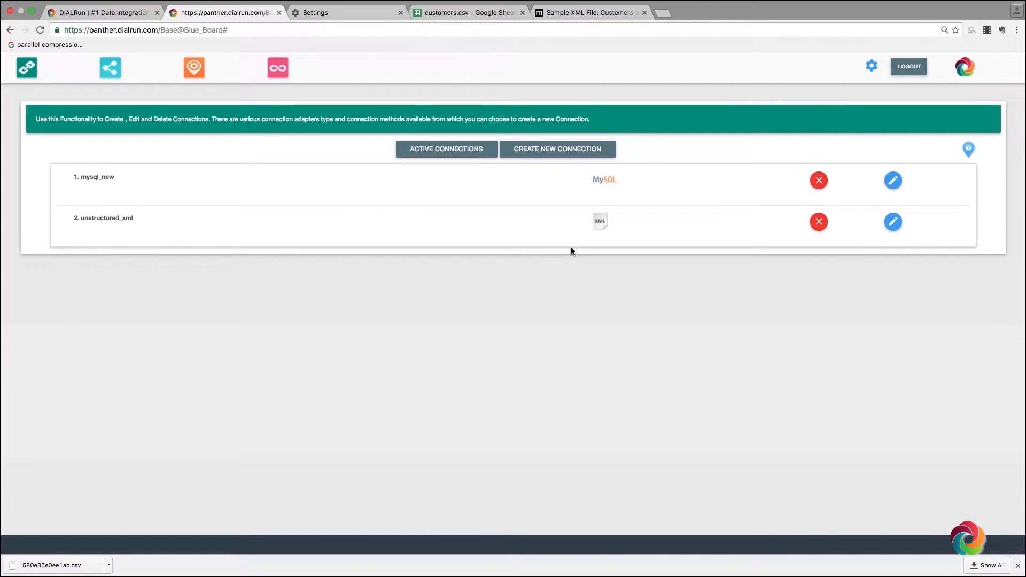
key("super+5")
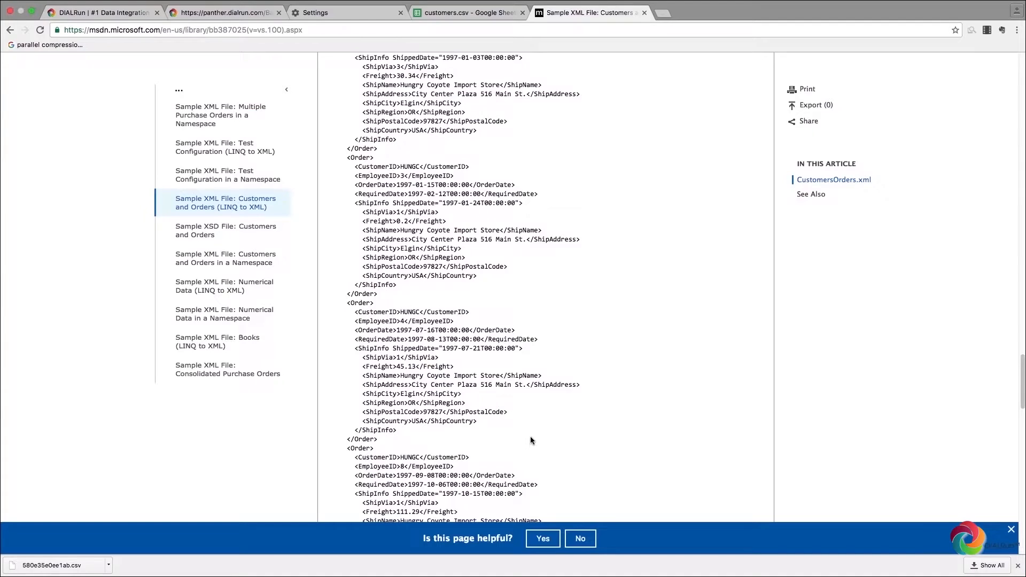
Step: Start a new SQL Server connection using the hostname-and-password method
key("super+2")
left_click(565, 149)
left_click(244, 183)
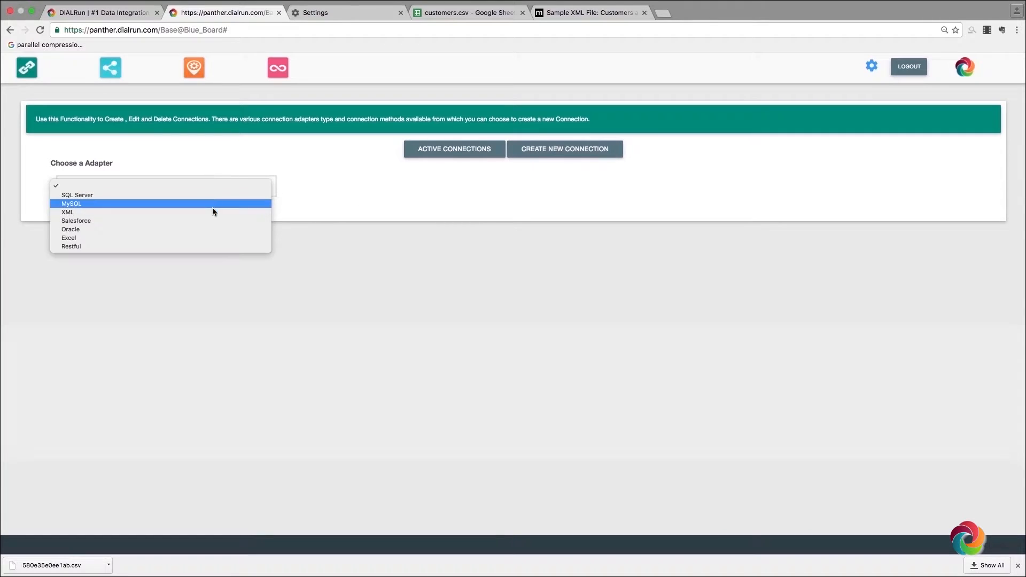
left_click(197, 194)
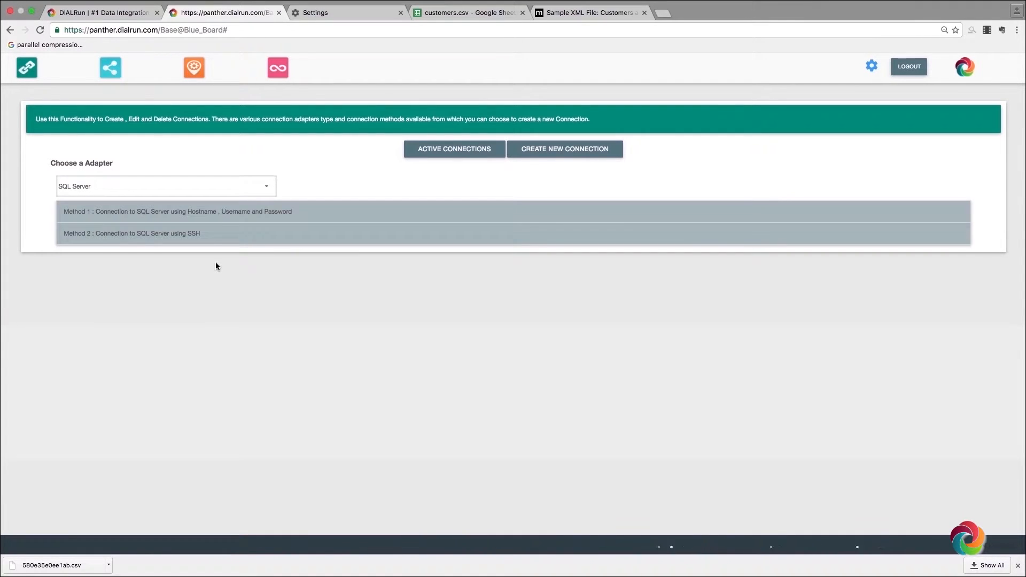
left_click(200, 211)
Step: Name it SQL_SERVER_TEST with host 192.168.1.12 and port 1433
scroll(177, 236, "down", 2)
type("SQL_SERVER_TEST")
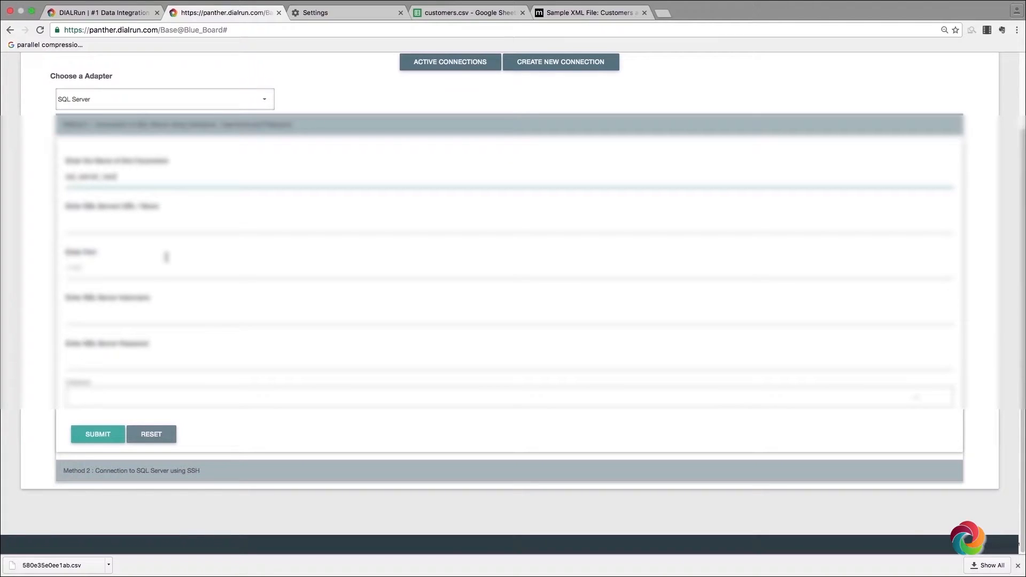
left_click(140, 231)
type("192")
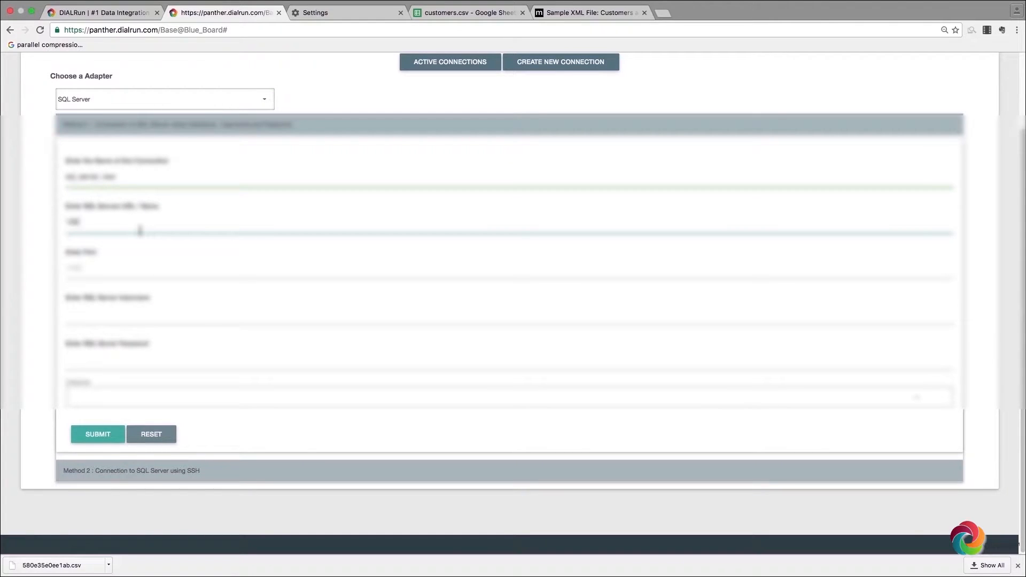
type(".168.1.12")
left_click(123, 264)
type("1433")
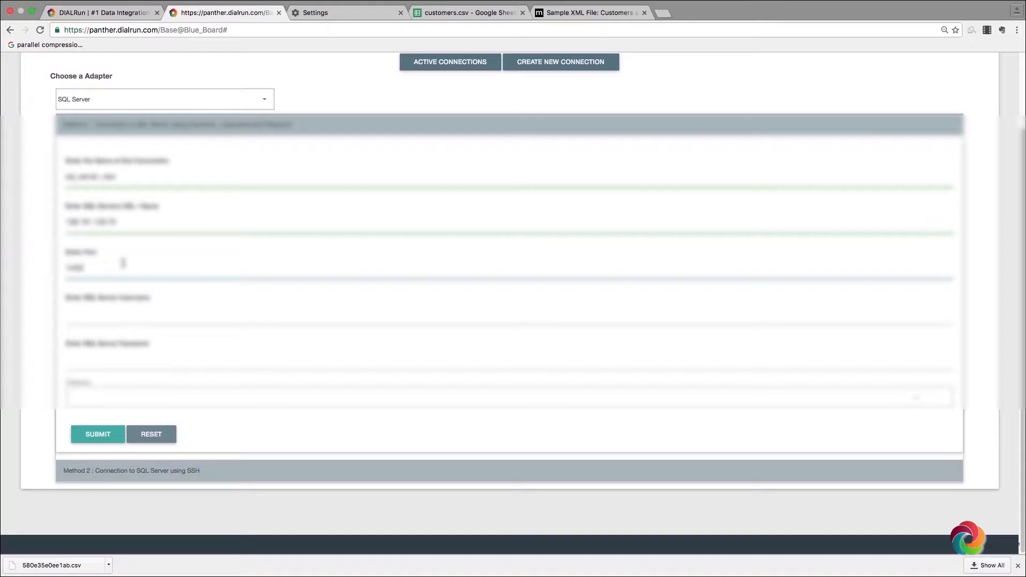
Step: Enter the username and password, pick the database, and submit the connection
left_click(109, 316)
type("admin")
left_click(98, 358)
type("admin")
left_click(119, 396)
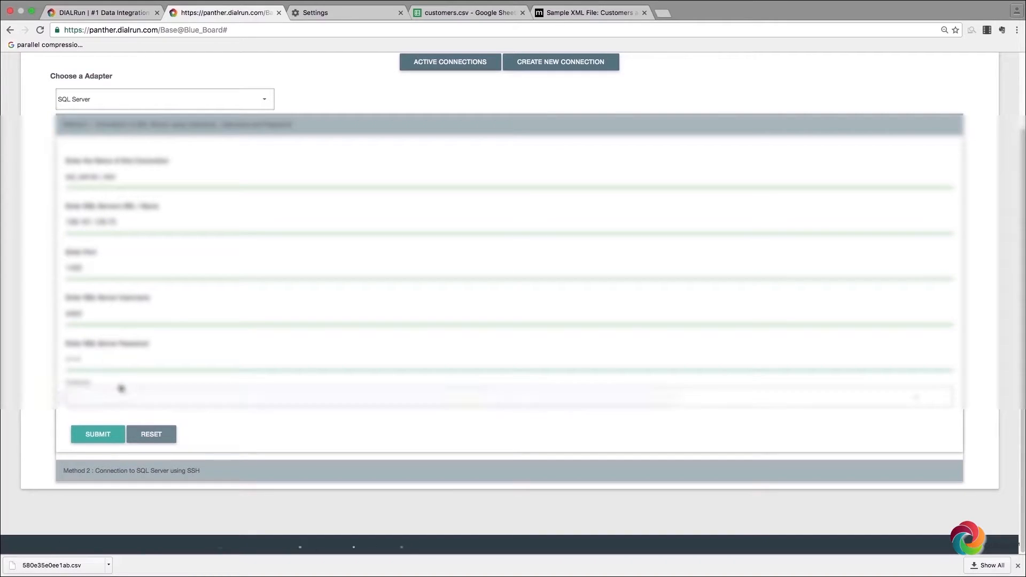
left_click(126, 459)
left_click(98, 434)
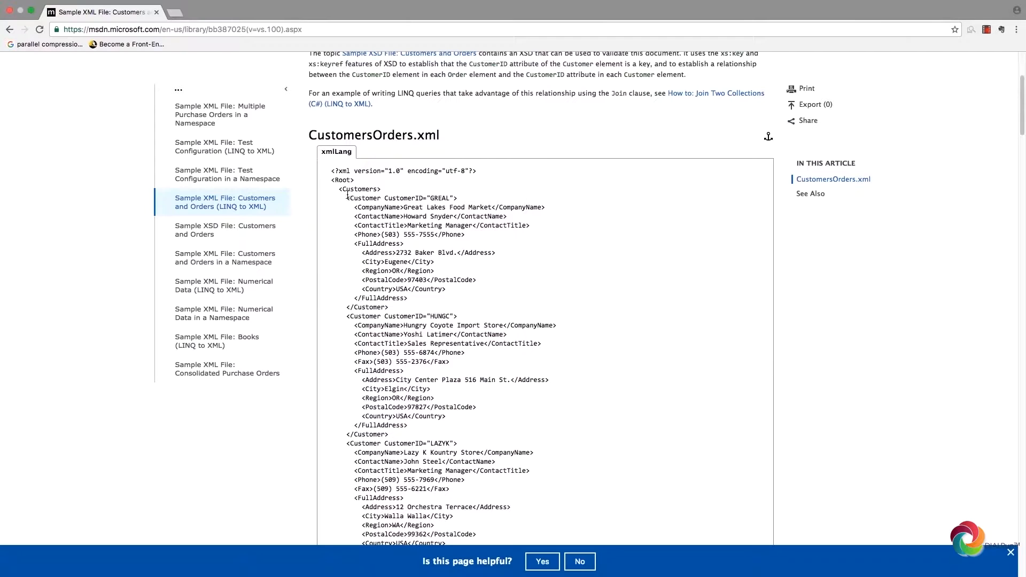
Step: Highlight the Customer and Order elements in the MSDN sample XML, then scroll back up
left_click_drag(350, 198, 381, 198)
scroll(377, 361, "down", 5)
left_click_drag(348, 445, 373, 444)
scroll(375, 426, "up", 20)
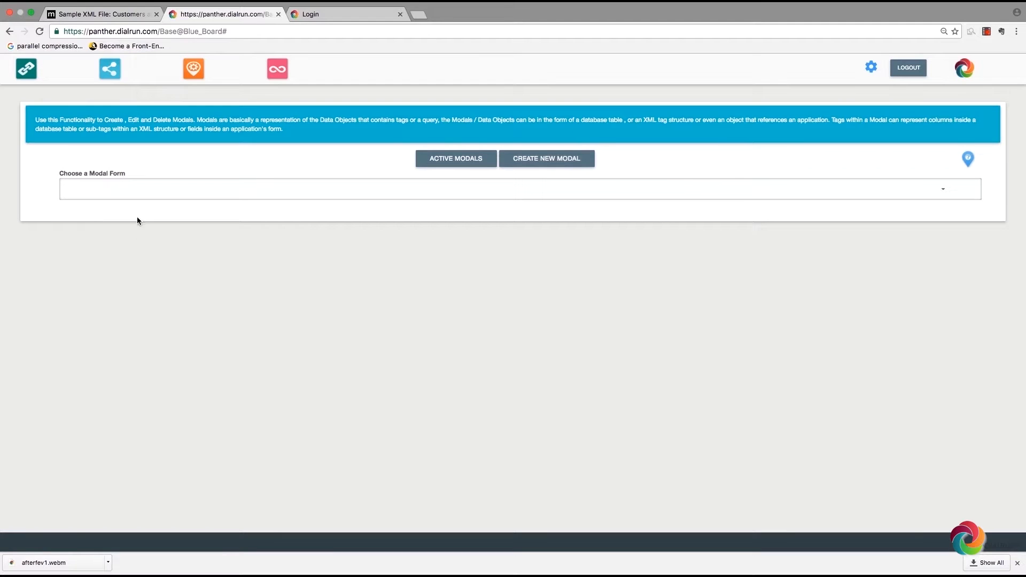
Step: Start a single-connection modal on unstructured_xml as a Data Object with XML Aggregator Type 1
left_click(131, 194)
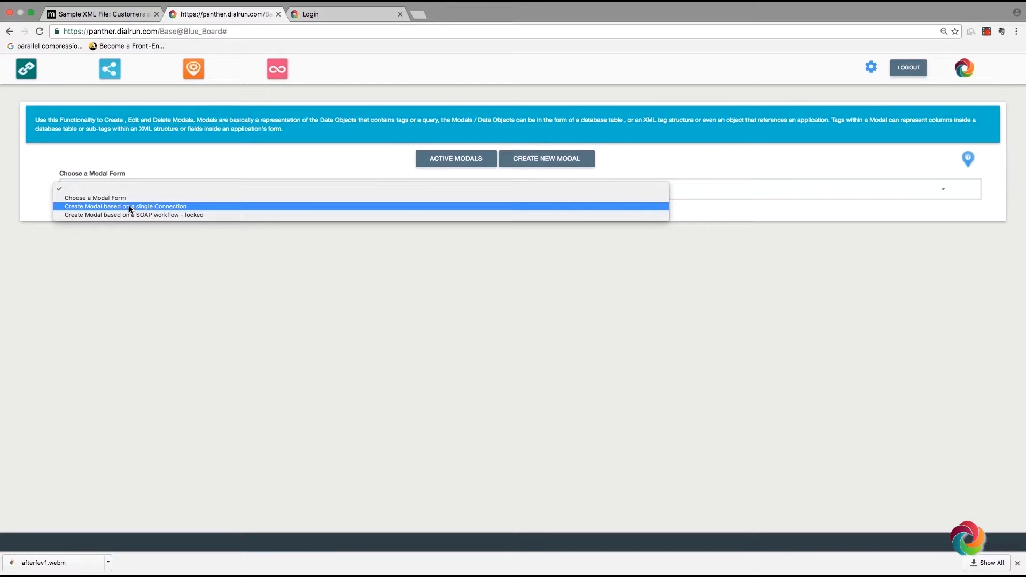
left_click(129, 206)
left_click(143, 234)
left_click(140, 247)
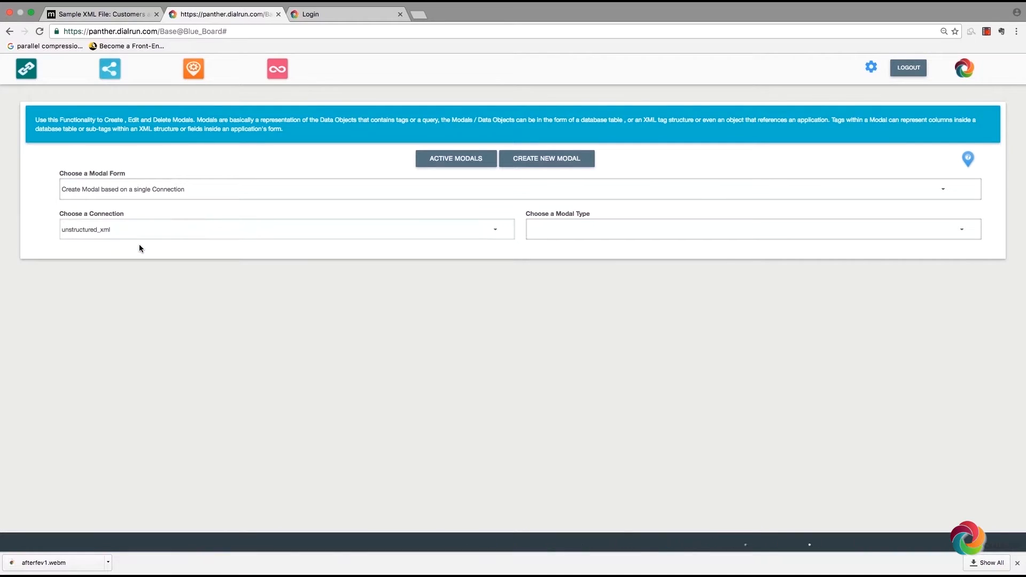
left_click(551, 231)
left_click(551, 241)
left_click(203, 278)
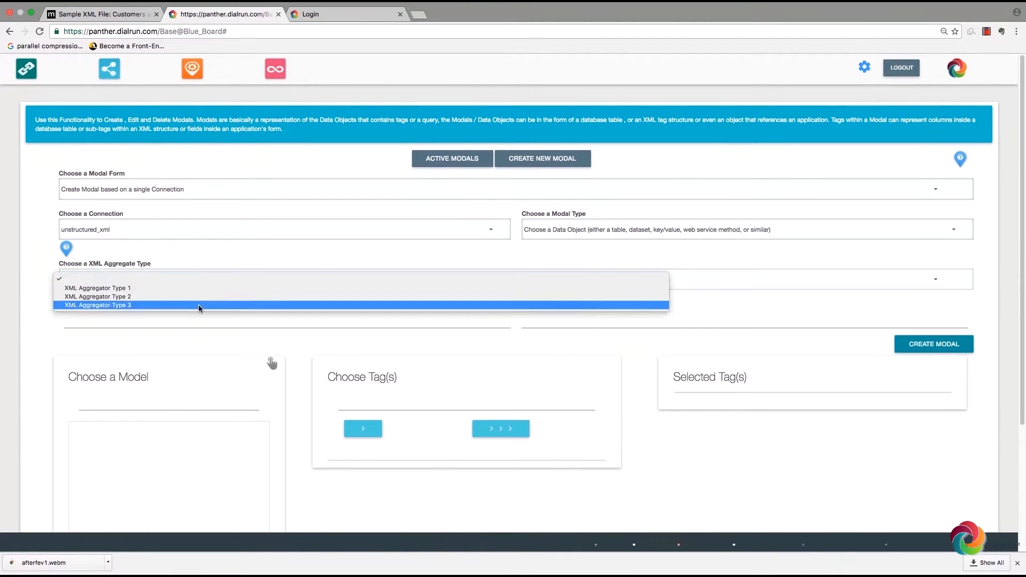
left_click(193, 290)
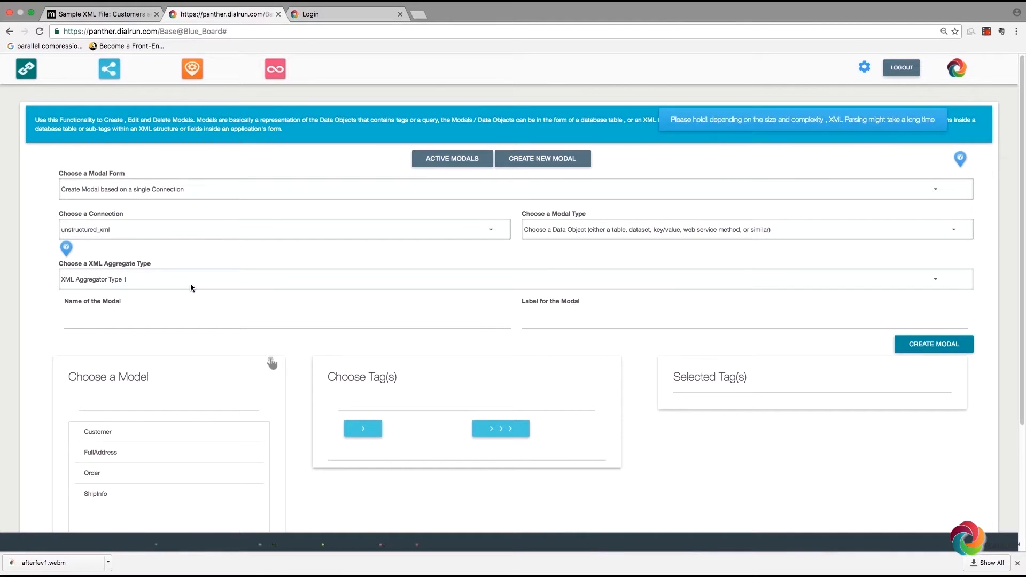
Step: Review the Customer and FullAddress model tags and highlight CustomerID in the sample XML
scroll(190, 302, "down", 3)
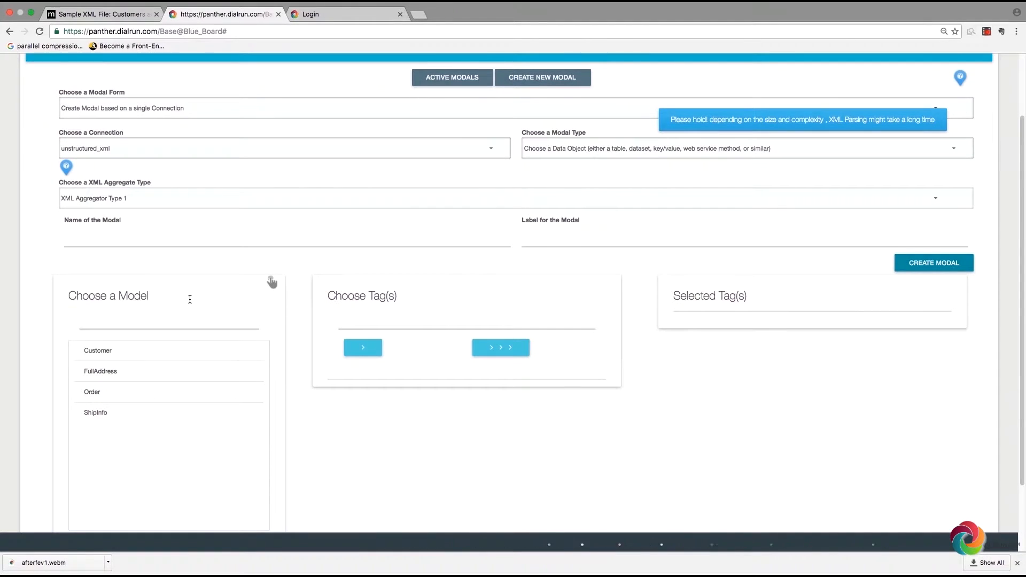
double_click(103, 353)
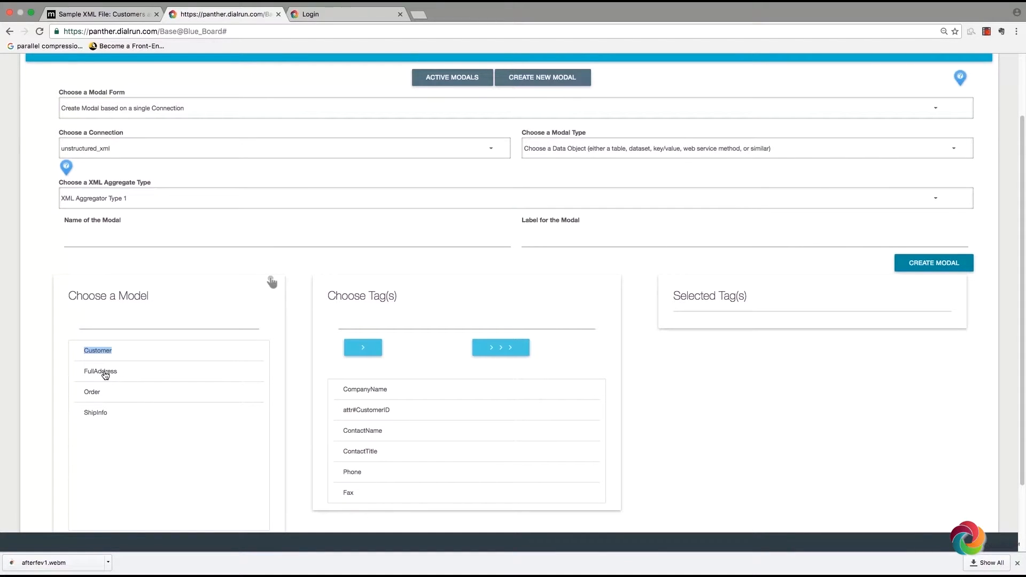
left_click(106, 374)
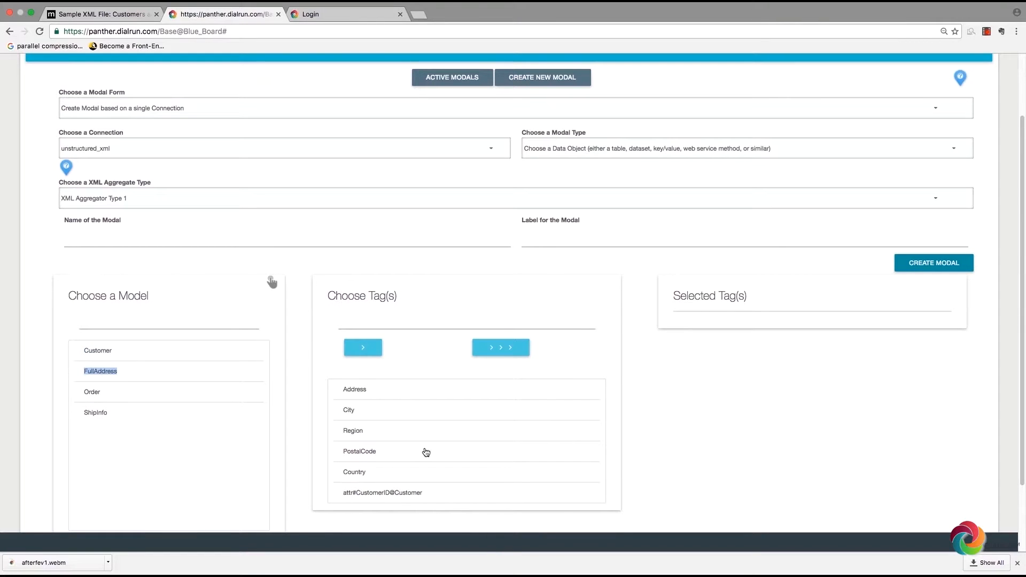
scroll(425, 453, "down", 3)
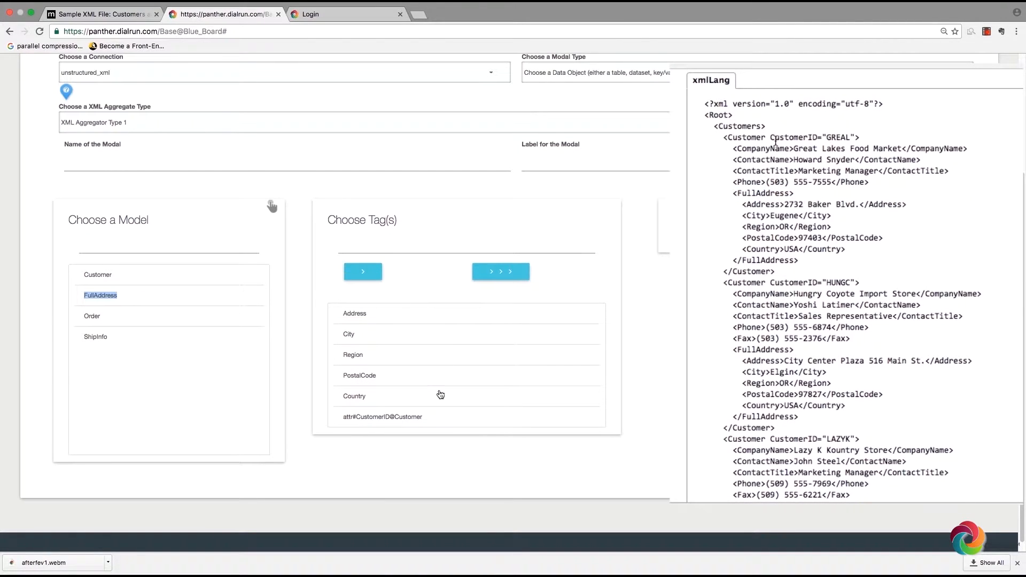
left_click_drag(773, 138, 817, 133)
Step: Try XML Aggregator Type 3 and compare the FullAddress and Customer model tags
left_click(133, 130)
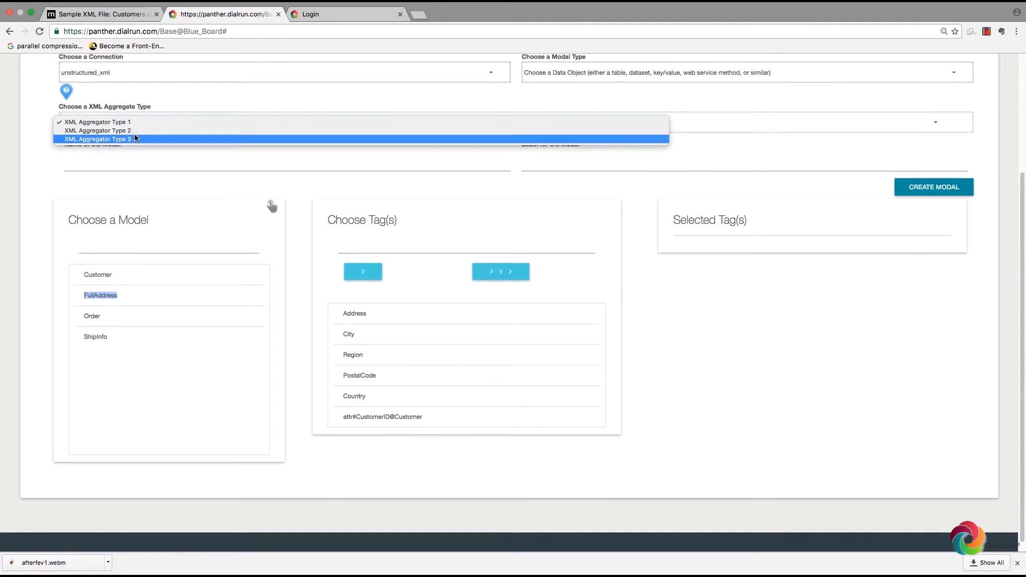
key("Return")
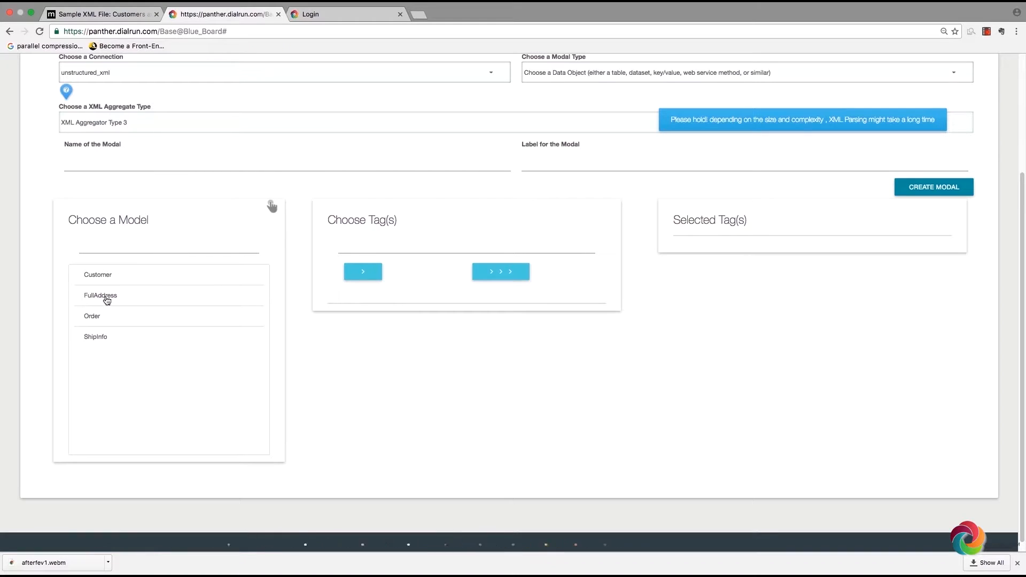
double_click(108, 298)
scroll(351, 369, "down", 3)
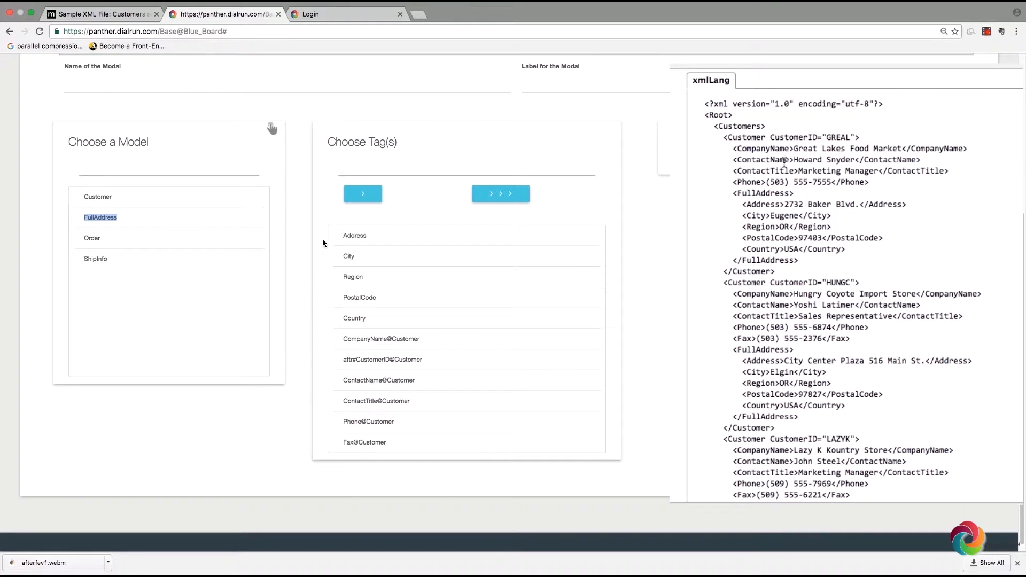
left_click_drag(771, 138, 798, 137)
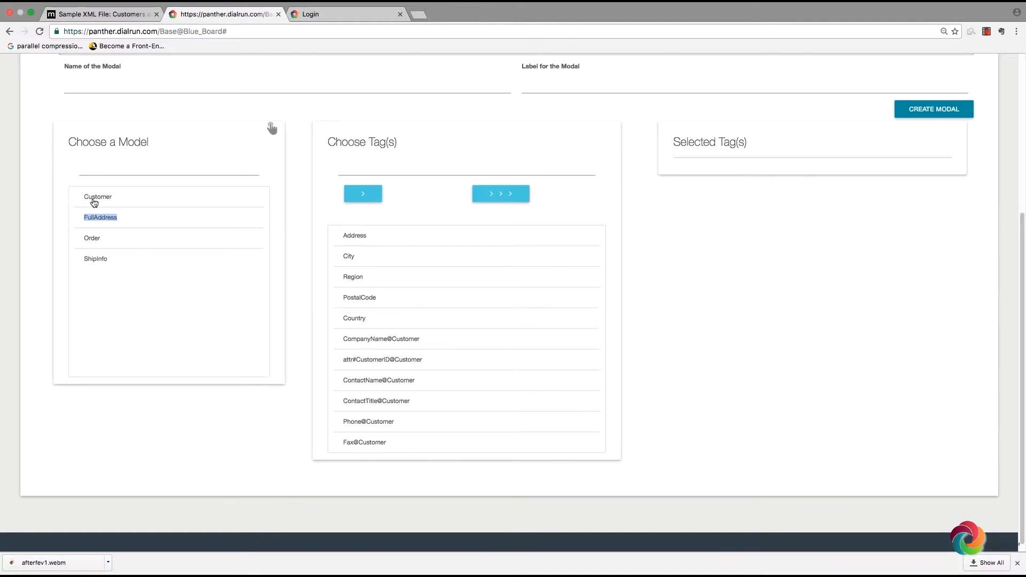
double_click(93, 202)
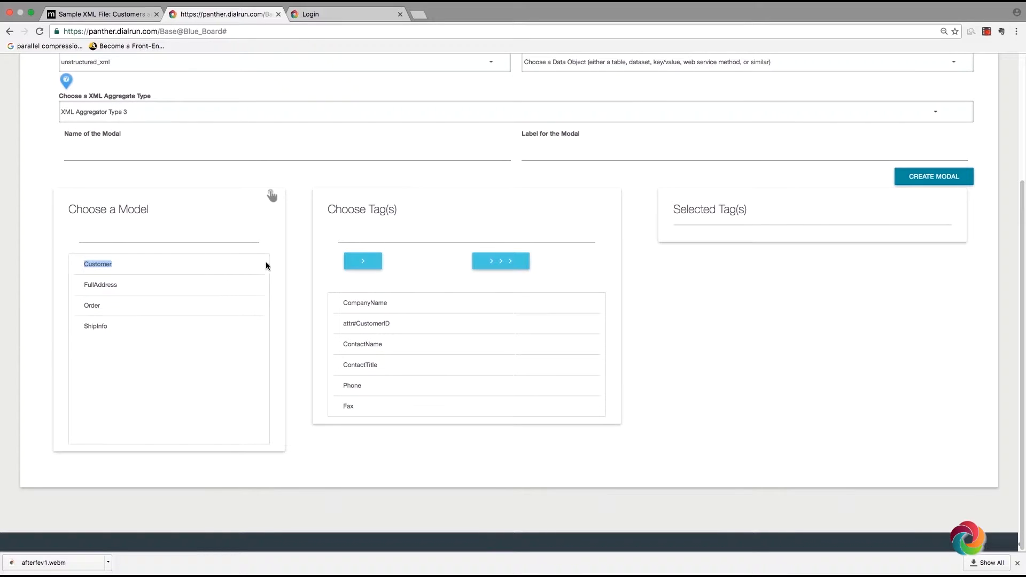
left_click(99, 292)
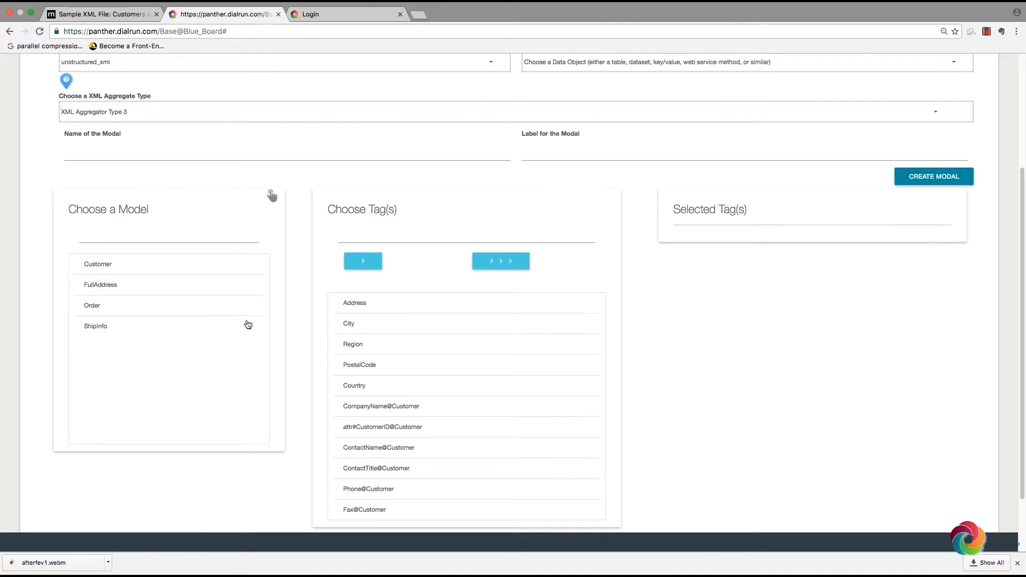
scroll(248, 324, "down", 2)
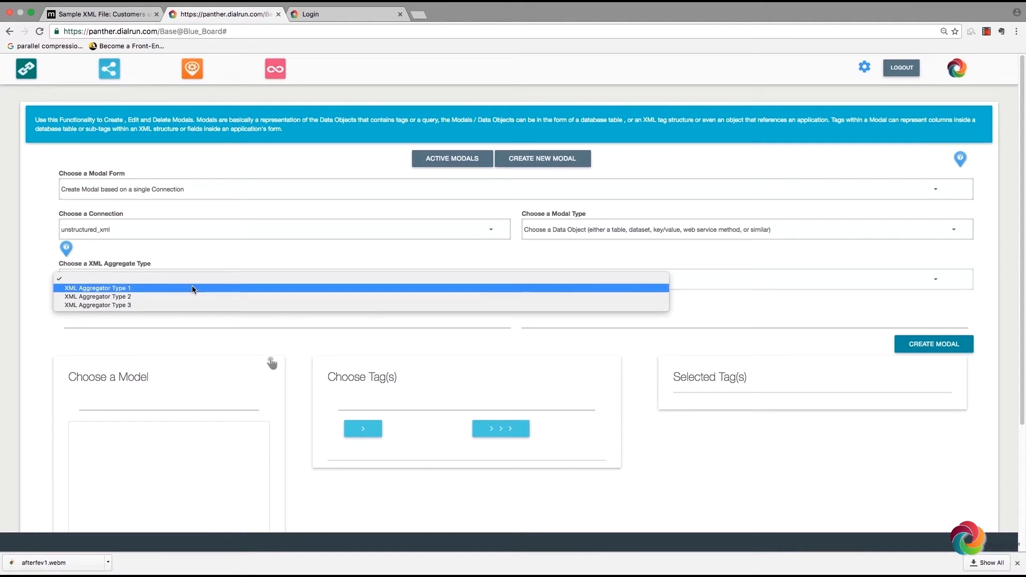
Step: Return to XML Aggregator Type 1 and inspect the Customer, Order and ShipInfo tags
left_click(193, 290)
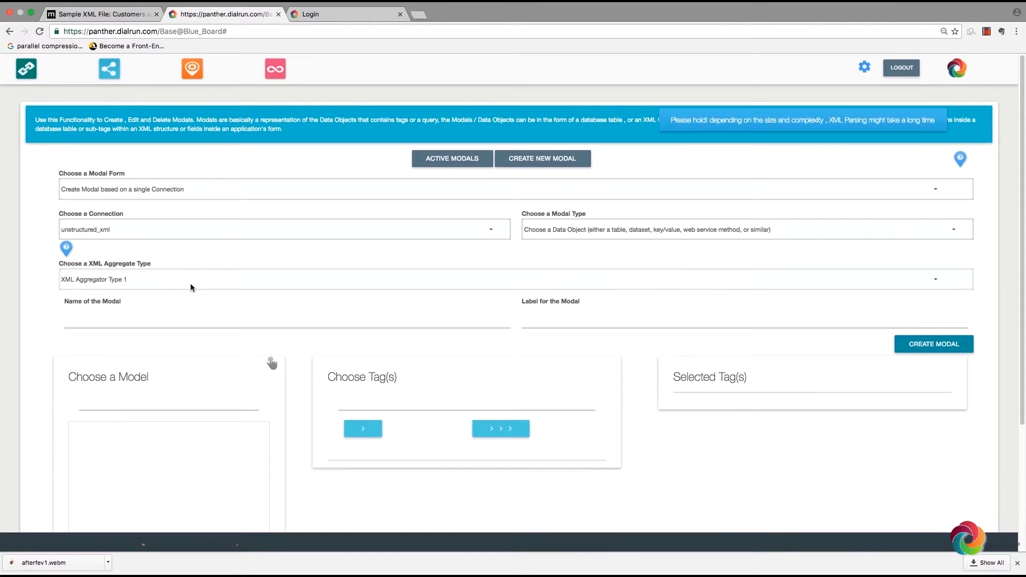
scroll(190, 299, "down", 1)
scroll(190, 300, "down", 3)
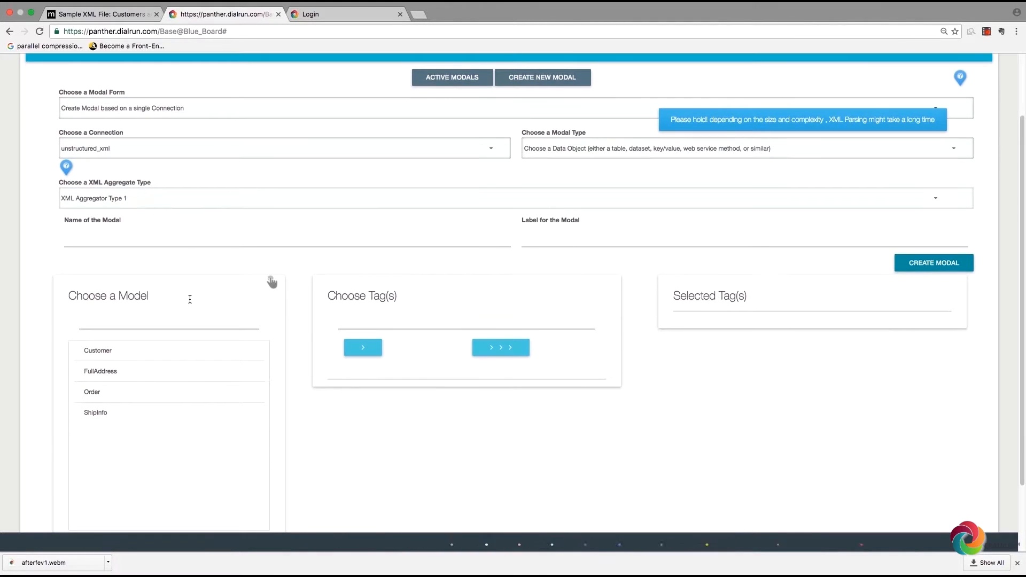
double_click(101, 352)
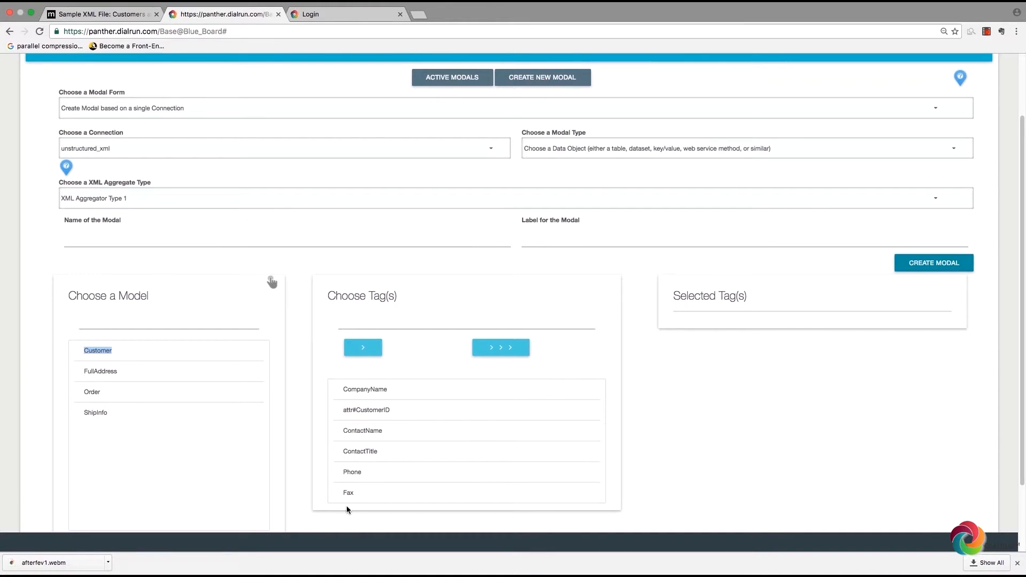
scroll(98, 335, "down", 3)
left_click(99, 337)
left_click(101, 355)
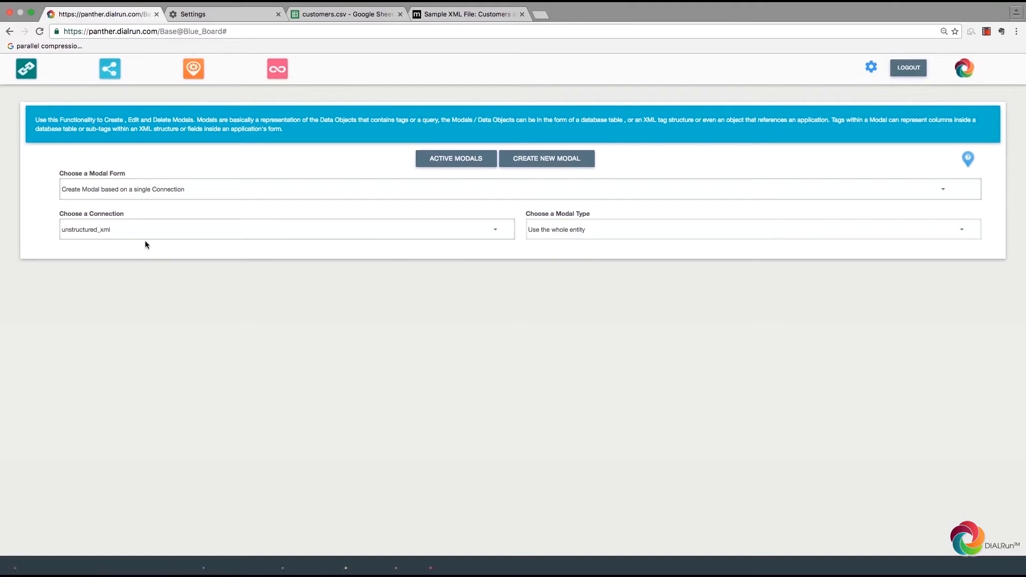
Step: Create a modal with XML Aggregator Type 3, with full_xml as both name and label
left_click(114, 261)
left_click(97, 286)
left_click(150, 299)
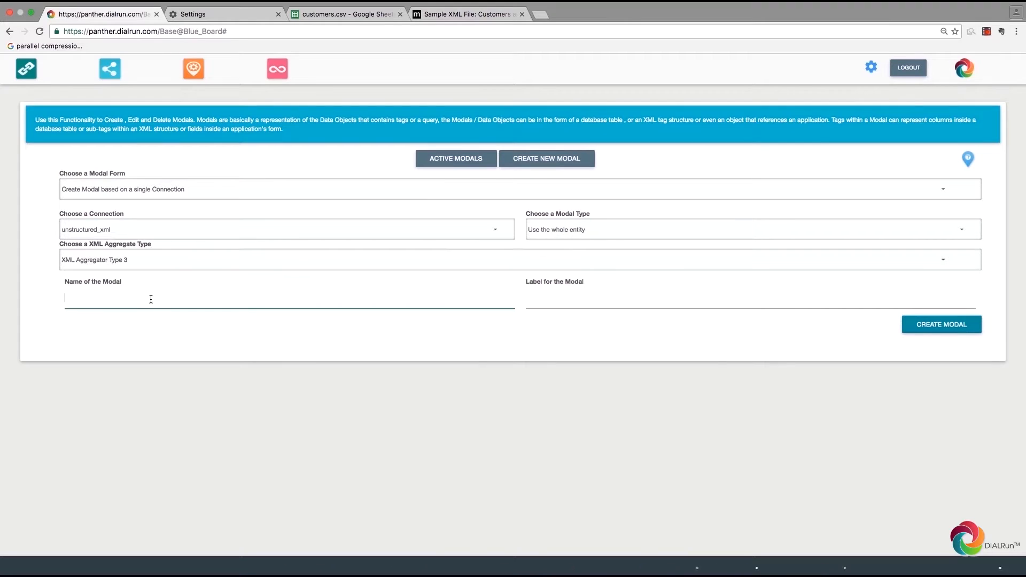
type("full_xml")
key("ctrl+a")
key("ctrl+c")
left_click(568, 294)
key("ctrl+v")
left_click(940, 325)
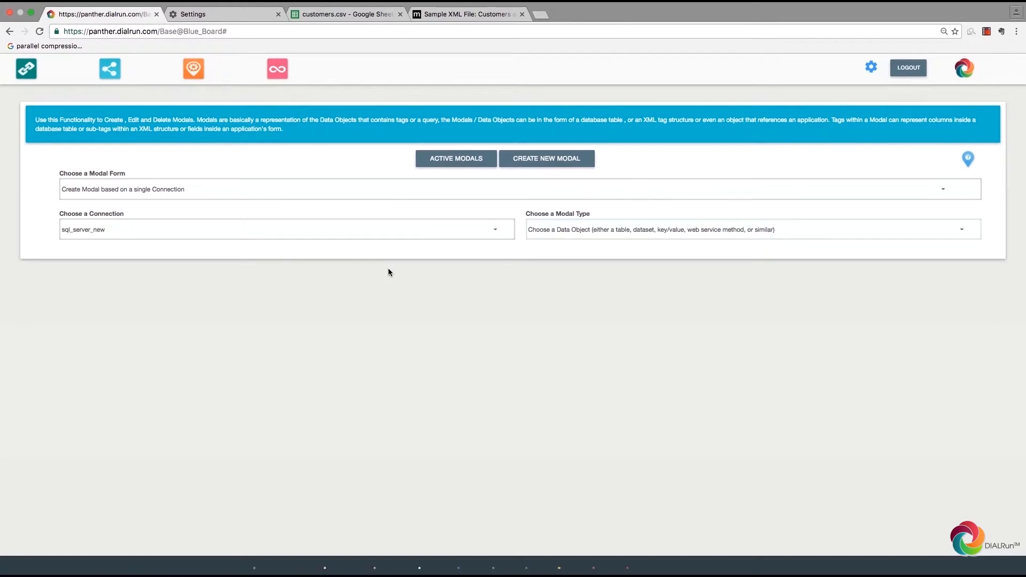
Step: Load dbo.new_customers, add all its columns as tags, and order by id
scroll(264, 444, "down", 4)
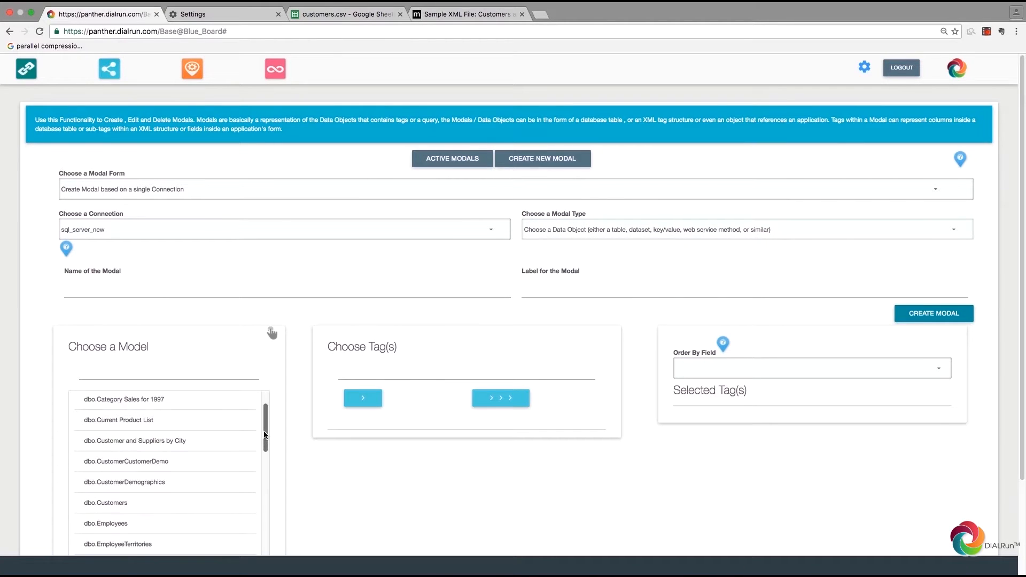
scroll(265, 444, "down", 3)
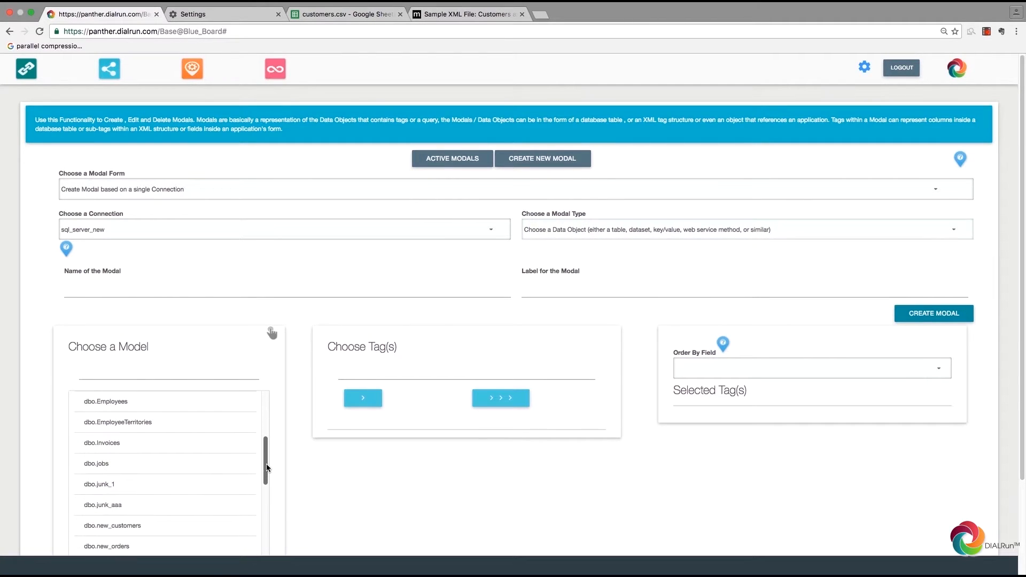
left_click(151, 526)
scroll(455, 401, "down", 3)
left_click(499, 298)
left_click(721, 270)
left_click(720, 277)
Step: Enter new_customers as both the modal name and label
left_click(287, 195)
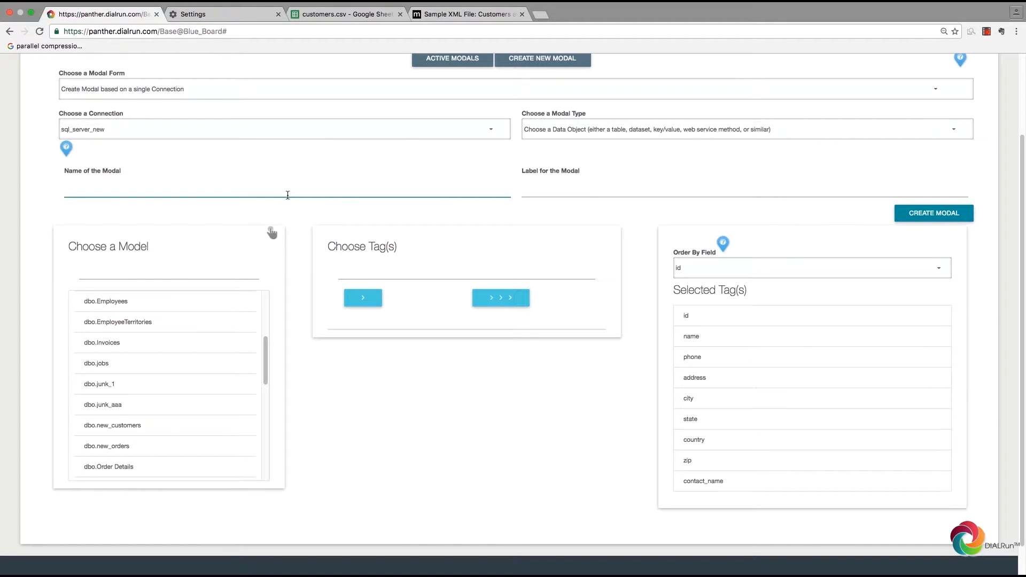
type("new_customers")
left_click_drag(367, 178, 83, 160)
key("super+c")
left_click(582, 180)
key("super+v")
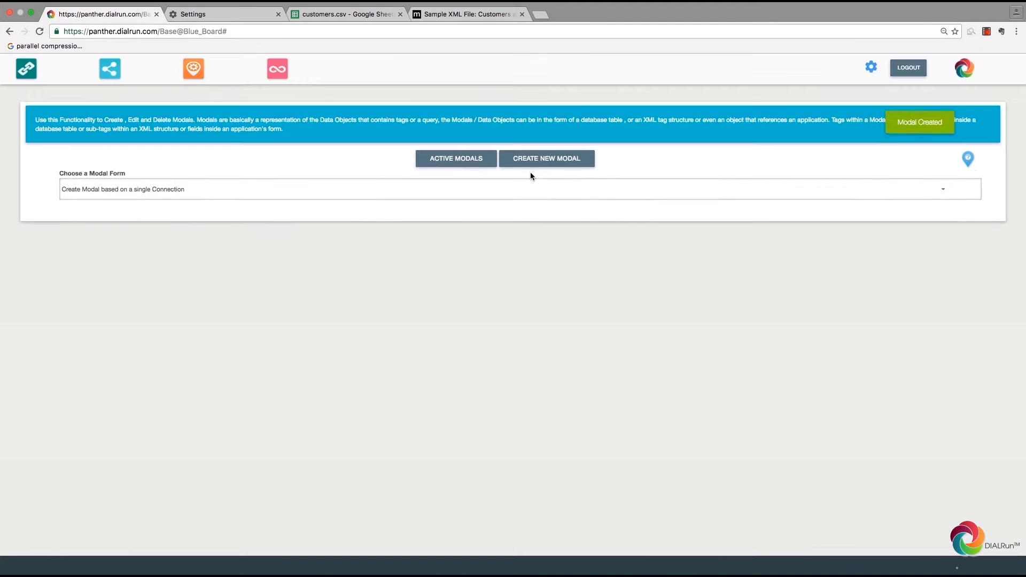
Step: Start a fresh single-connection modal on sql_server_new as a Data Object
left_click(536, 158)
left_click(163, 189)
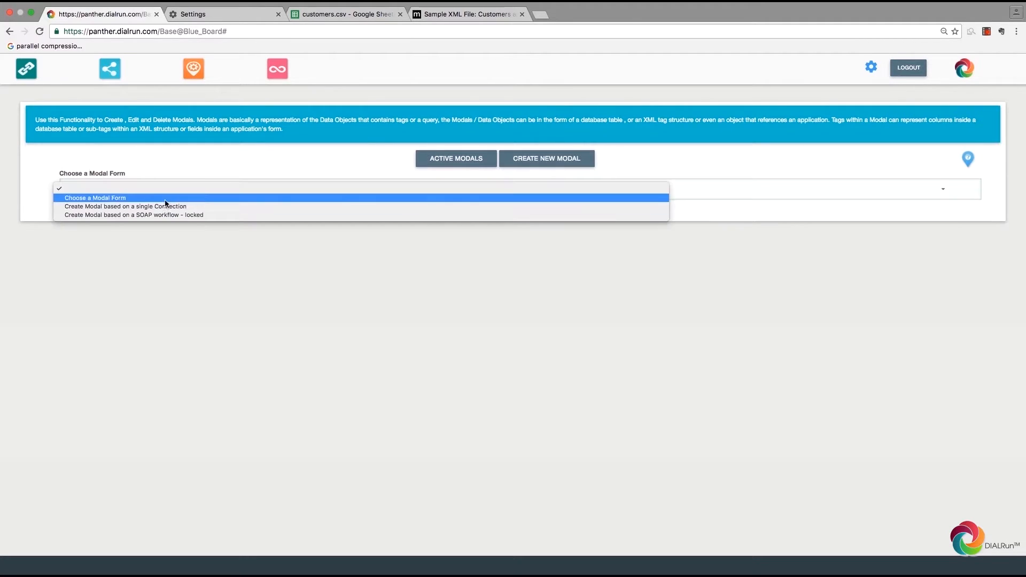
key("Return")
left_click(192, 226)
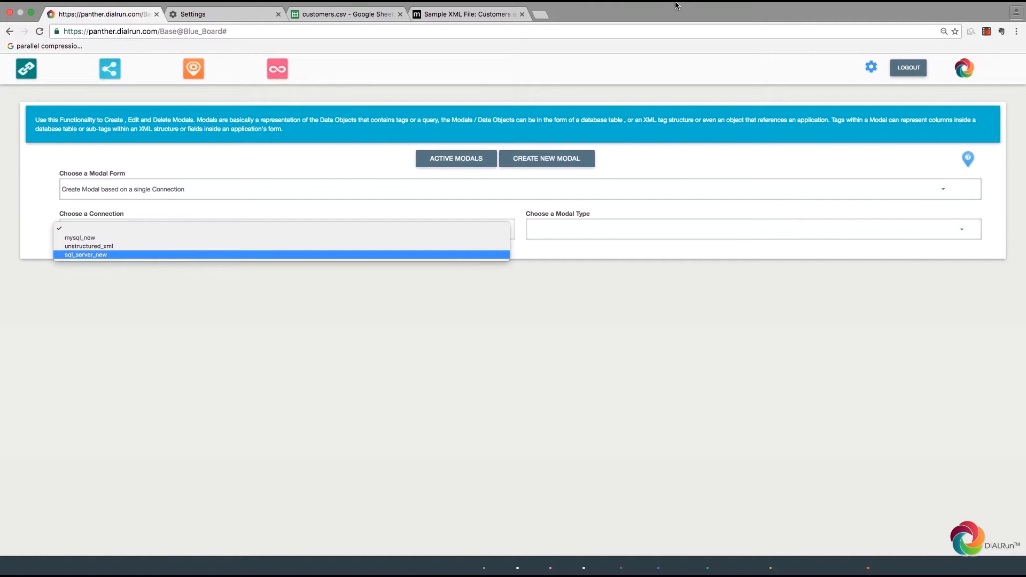
left_click(182, 254)
left_click(637, 229)
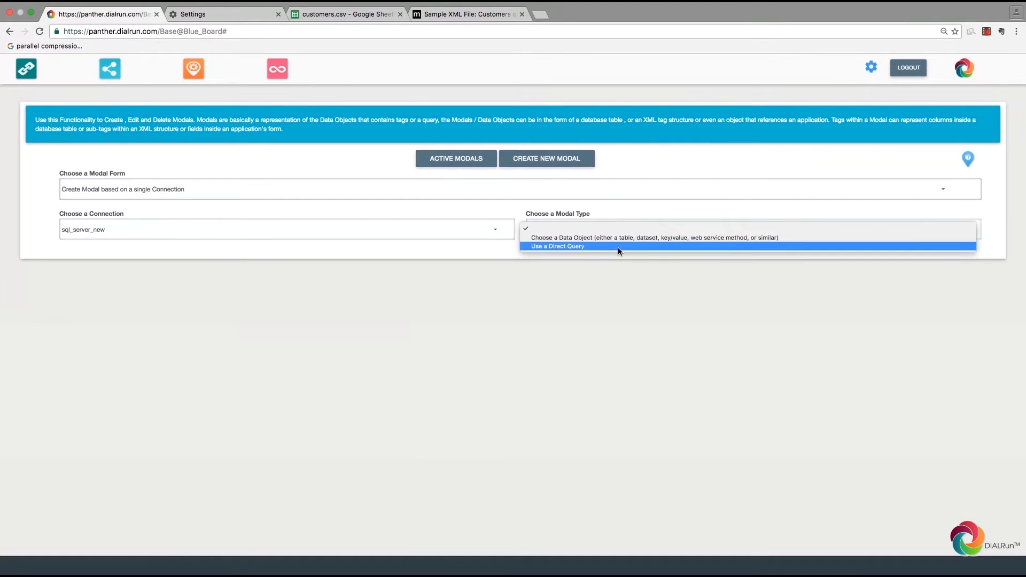
left_click(609, 239)
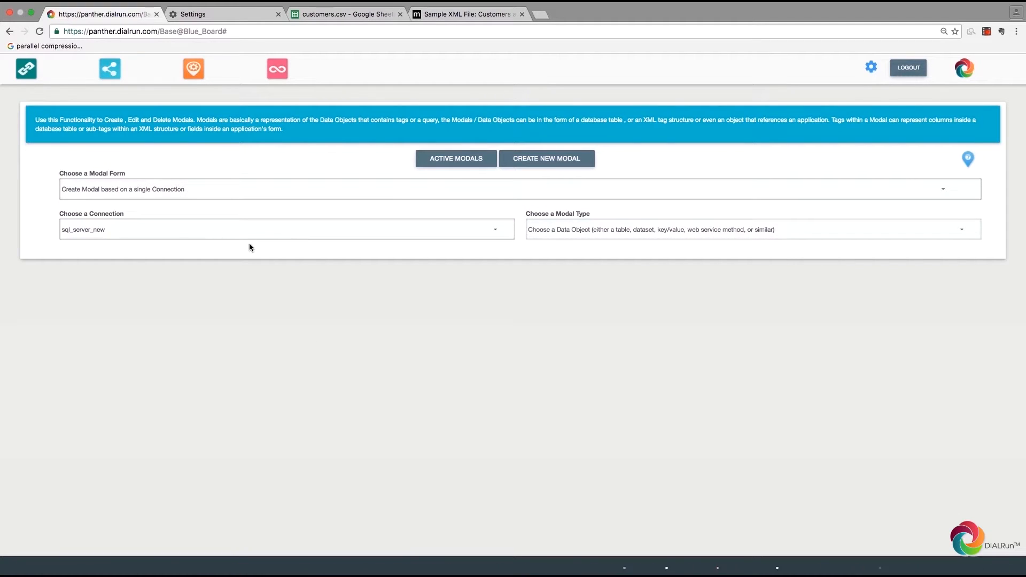
Step: Load dbo.new_orders, add all its columns as tags, and order by orderi_d
scroll(214, 415, "down", 5)
scroll(193, 476, "down", 5)
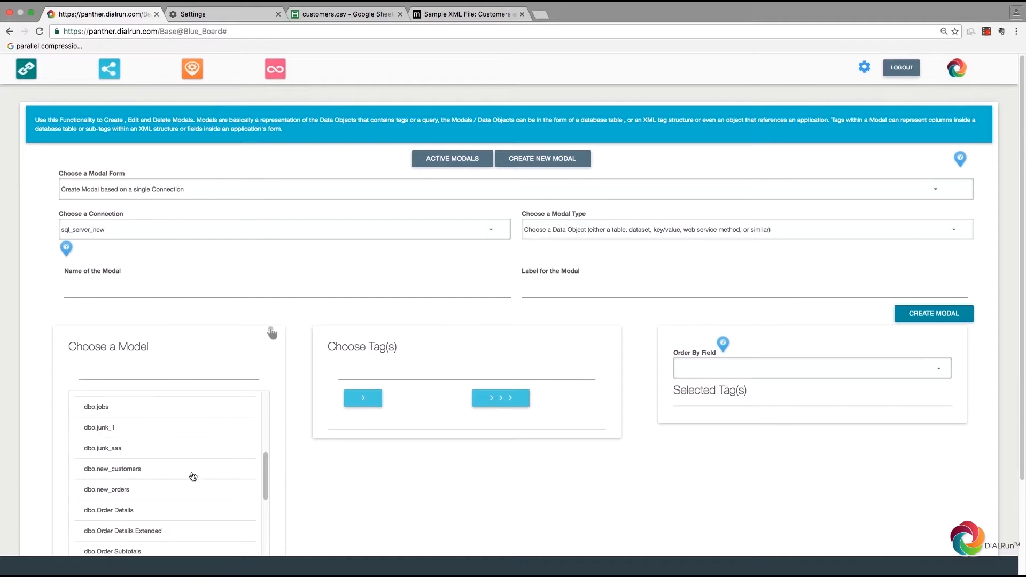
double_click(126, 490)
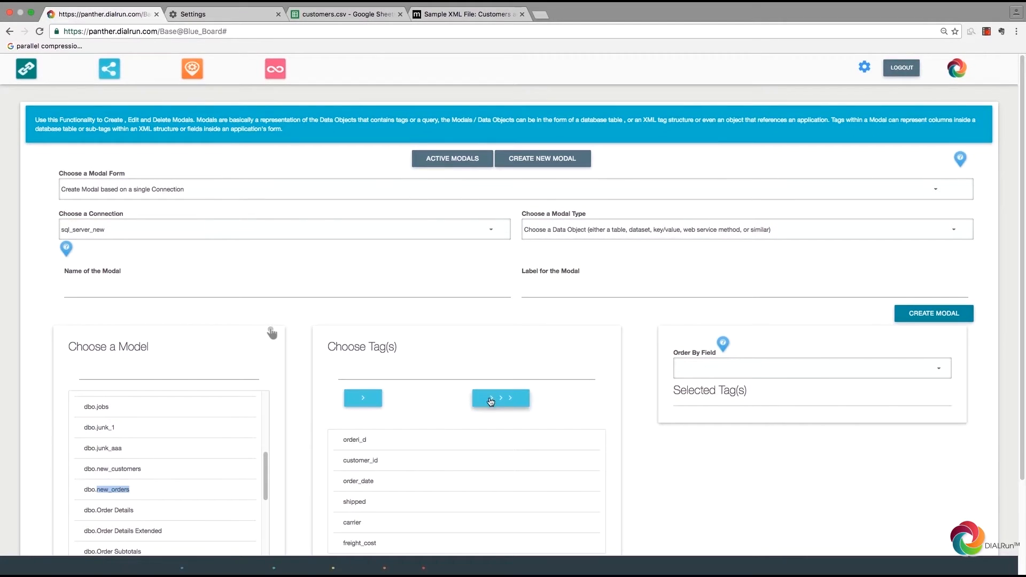
left_click(488, 401)
left_click(813, 369)
left_click(871, 336)
Step: Name and label the modal new_orders and create it
left_click(310, 283)
type("new_orders")
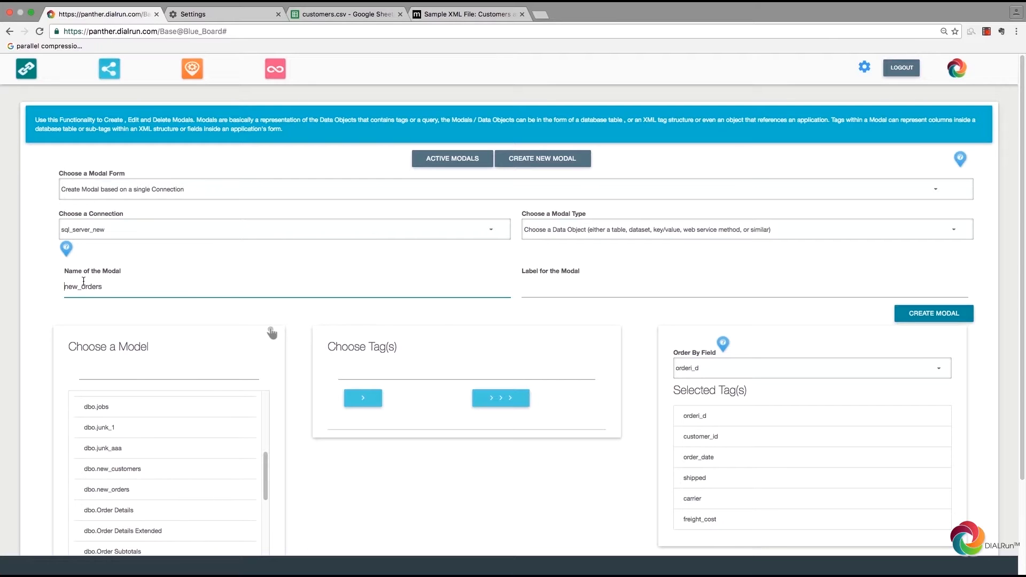
double_click(84, 286)
left_click(572, 283)
key("ctrl+v")
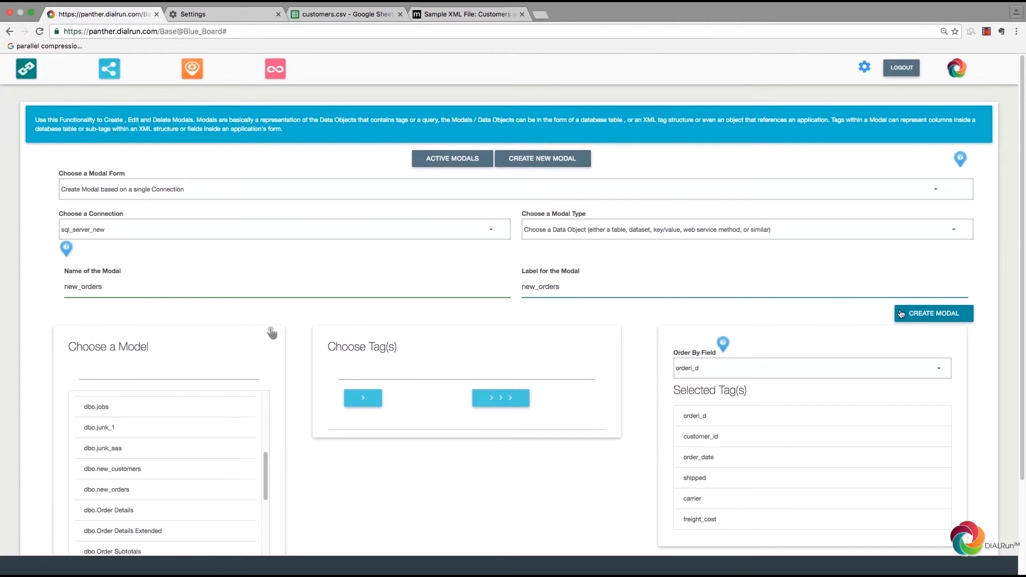
left_click(911, 314)
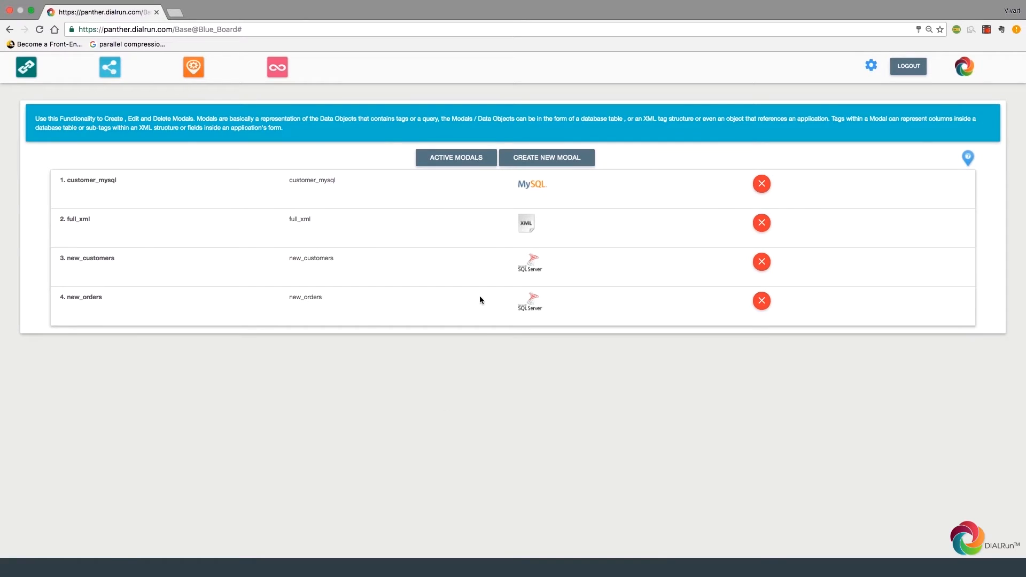
Step: Switch to the Manage Casts page from the top toolbar
left_click(195, 75)
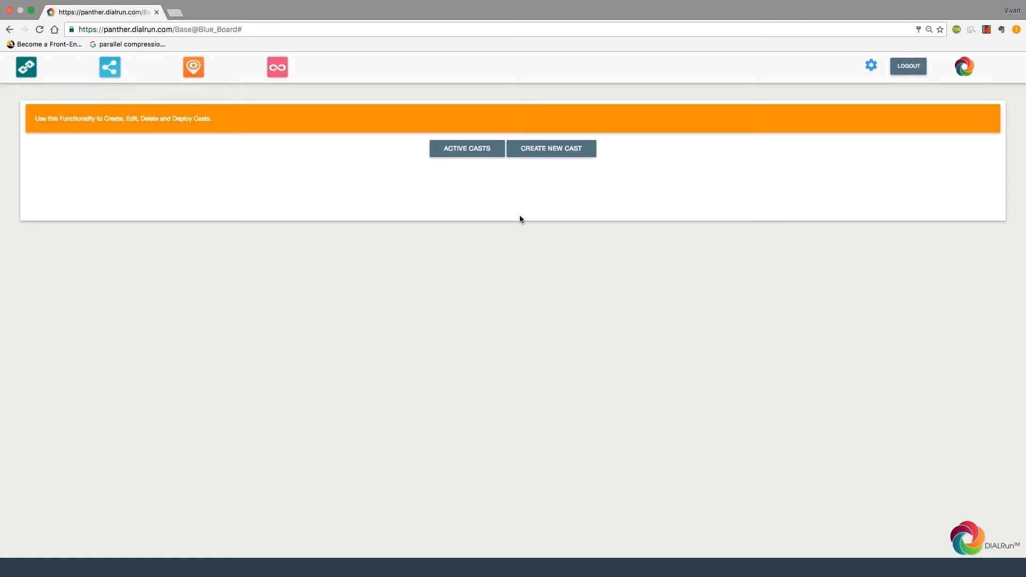
Step: Edit the mysql_tocsv cast, renaming it multiple_req_single_cast, and move to its Choose step
left_click(472, 148)
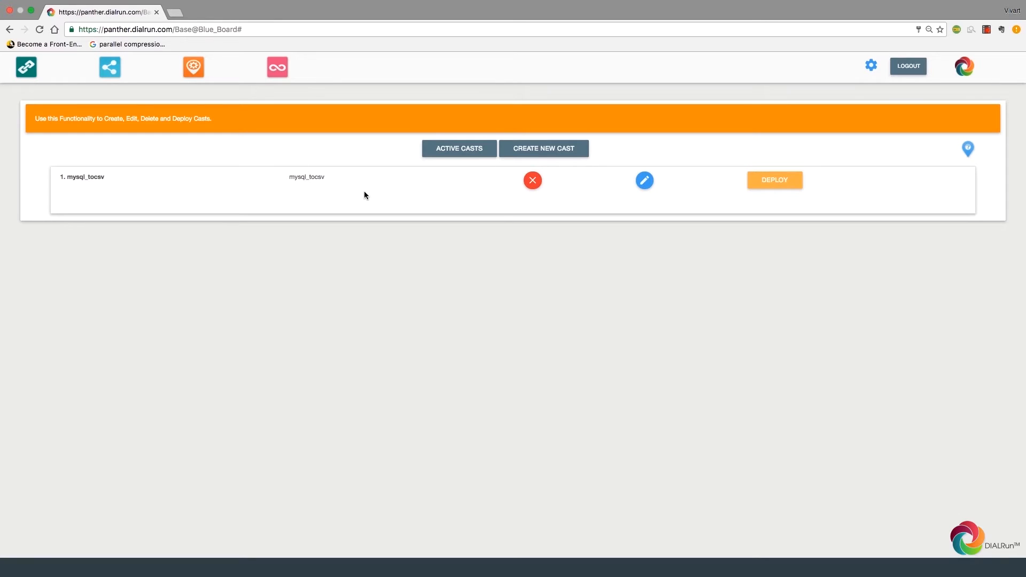
left_click(640, 185)
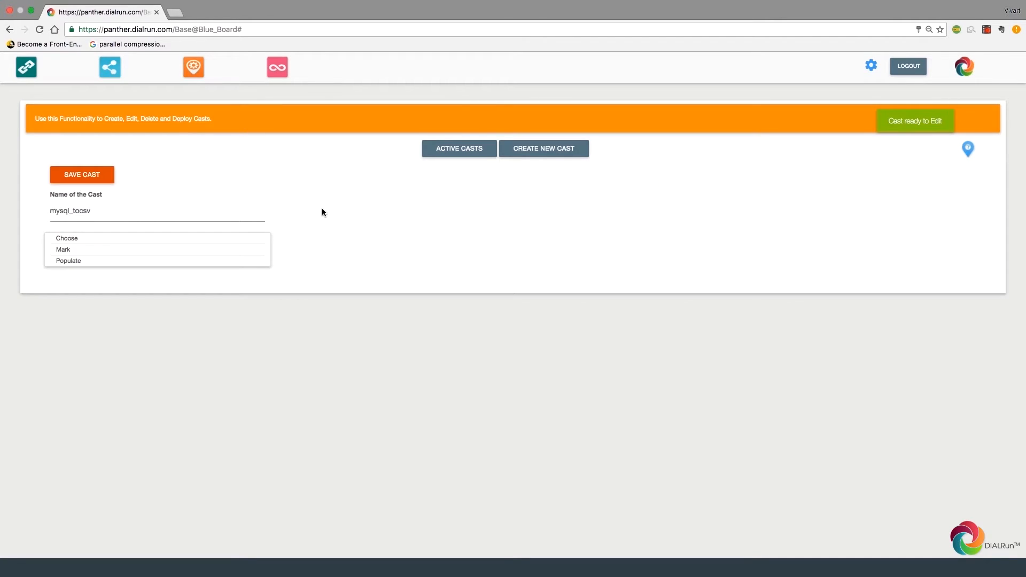
left_click(239, 214)
left_click_drag(239, 215, 0, 182)
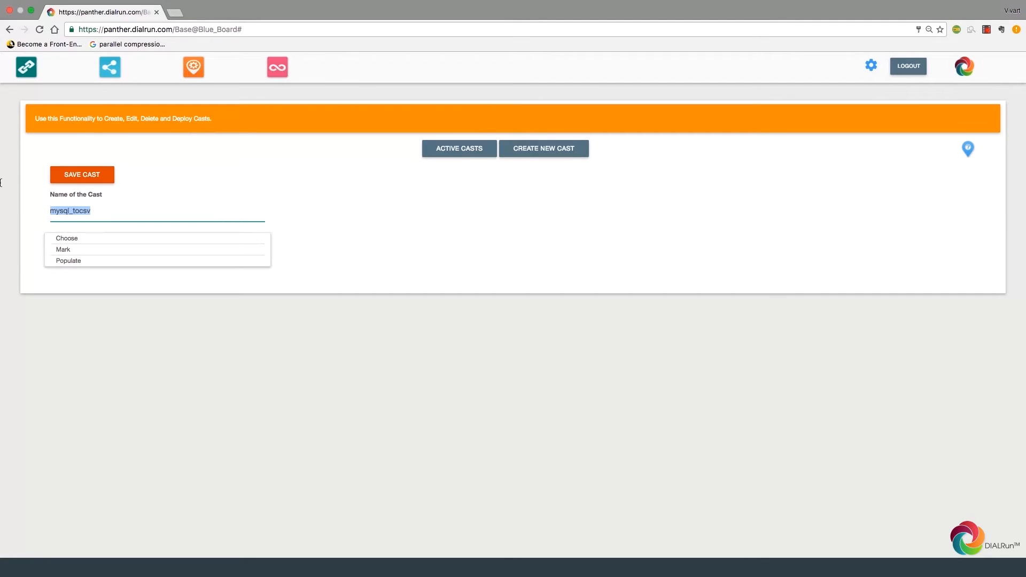
type("multiple_req_single_cast")
double_click(70, 241)
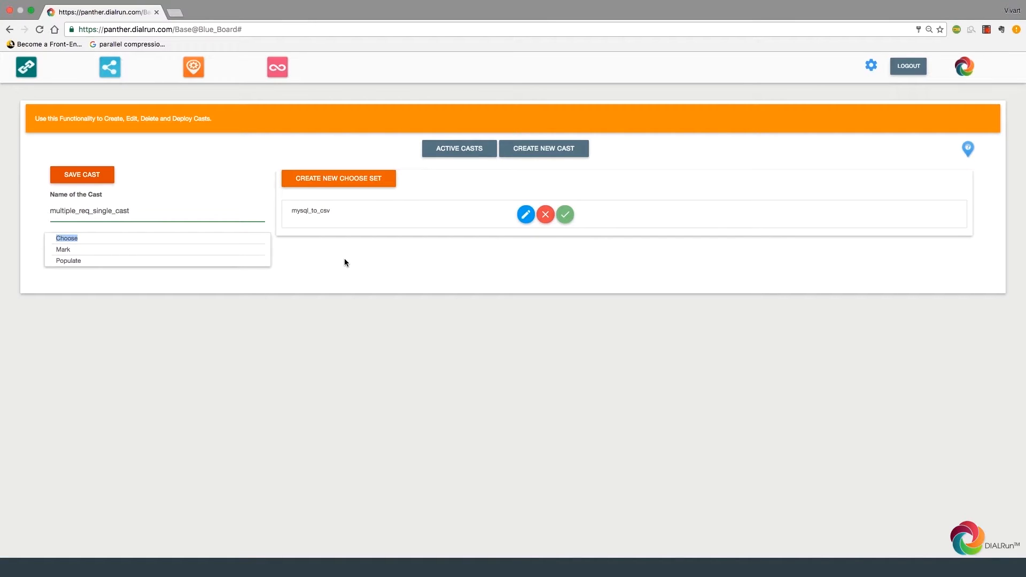
Step: Add a new choose set named xml_data_source
left_click(342, 179)
left_click(332, 202)
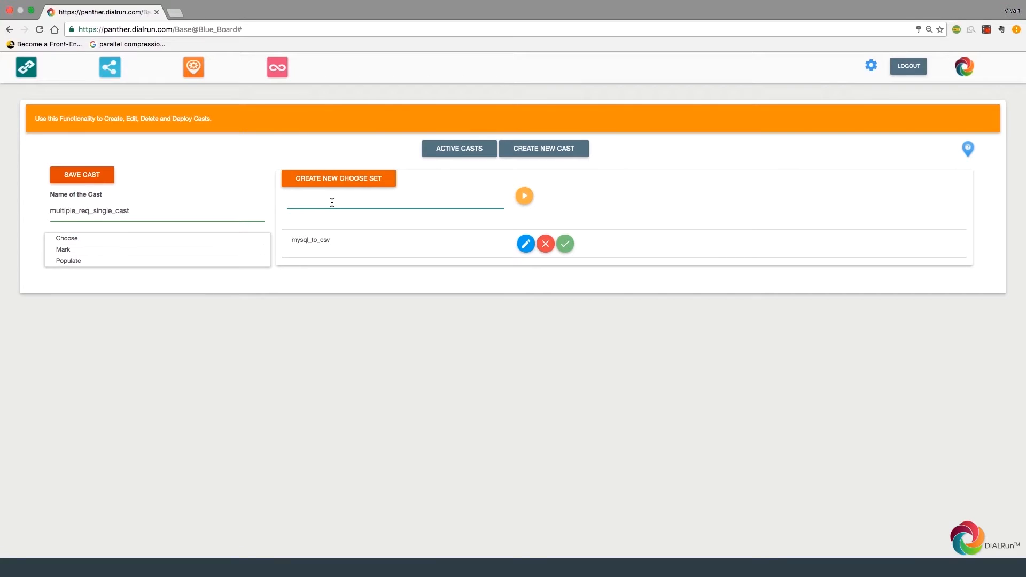
type("xml_data_source")
left_click(431, 214)
Step: Configure xml_data_source to be based on the full_xml modal
left_click(526, 243)
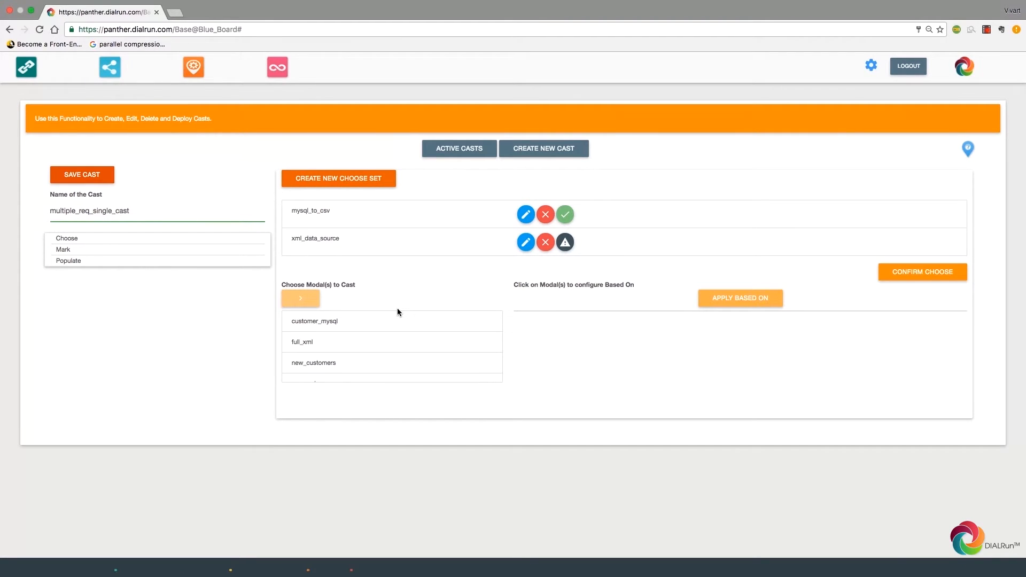
left_click(308, 343)
left_click(310, 304)
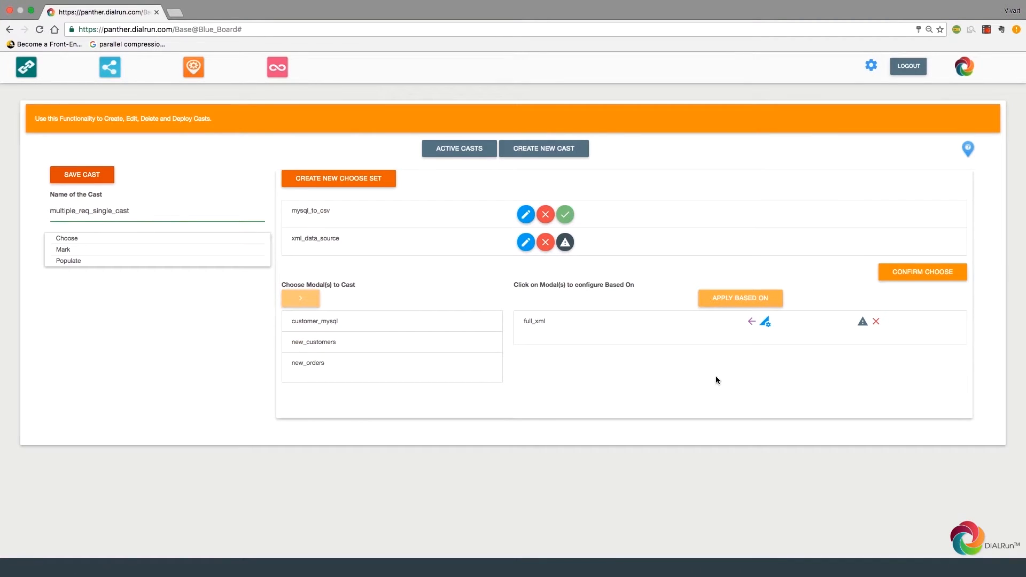
left_click(766, 322)
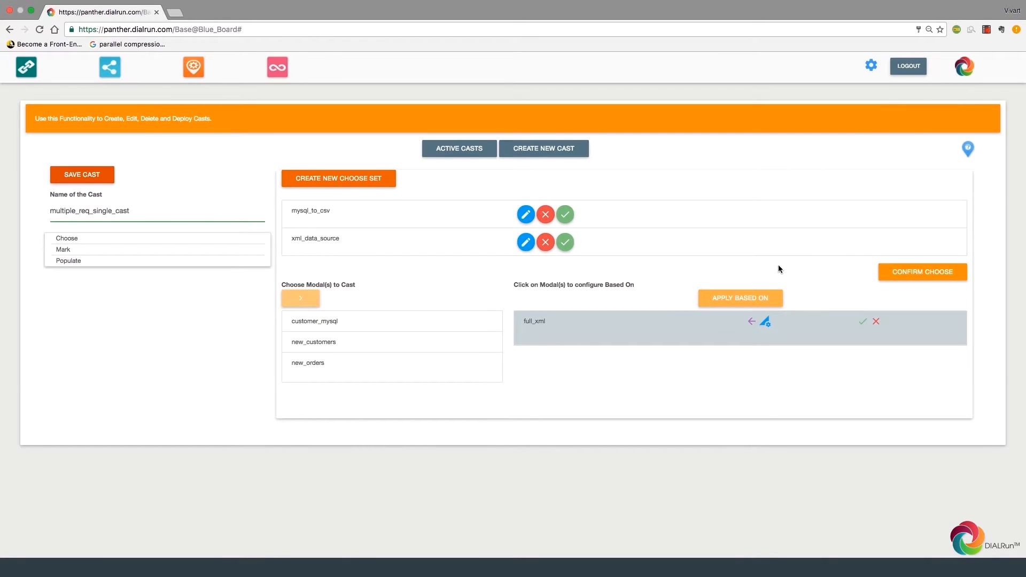
Step: Go to the cast's Mark step and open dataset naming for xml_data_source
left_click(69, 252)
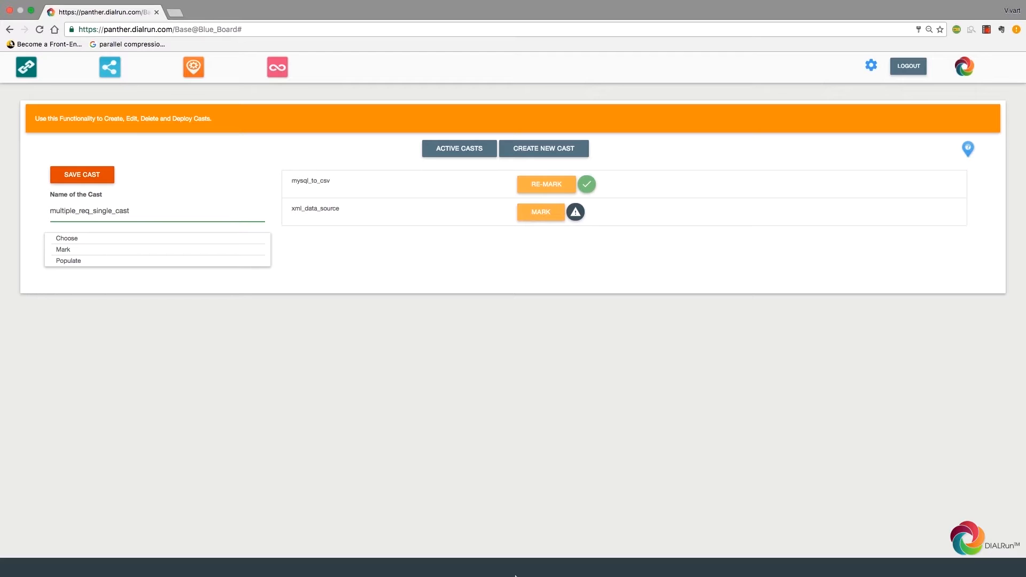
left_click(541, 214)
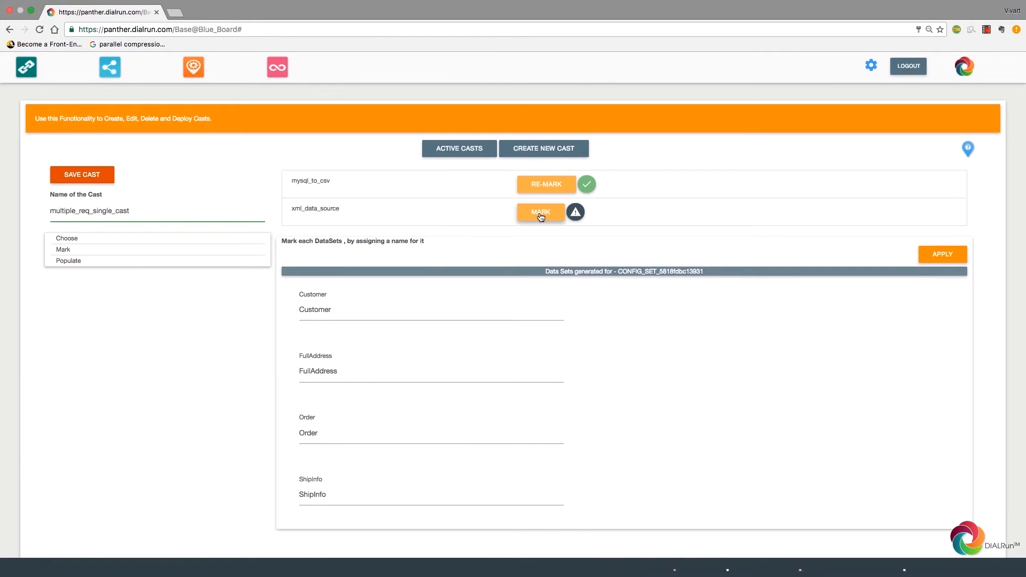
scroll(540, 215, "down", 2)
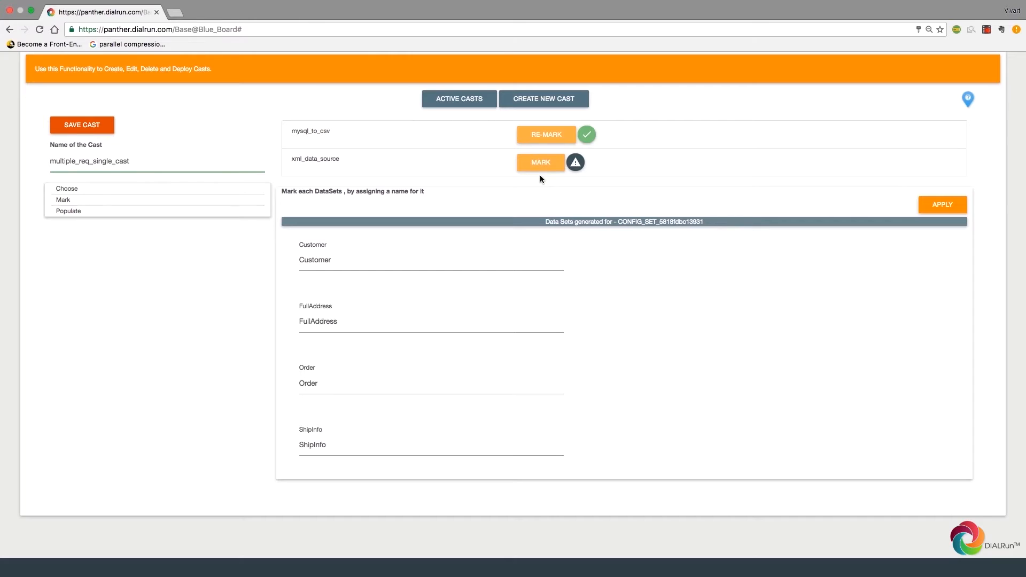
Step: Replace the FullAddress dataset name with new_customers, correcting a typo
key("Tab")
type("new_csutomer")
key("BackSpace")
key("BackSpace")
key("BackSpace")
key("BackSpace")
key("BackSpace")
key("BackSpace")
key("BackSpace")
type("ustomers")
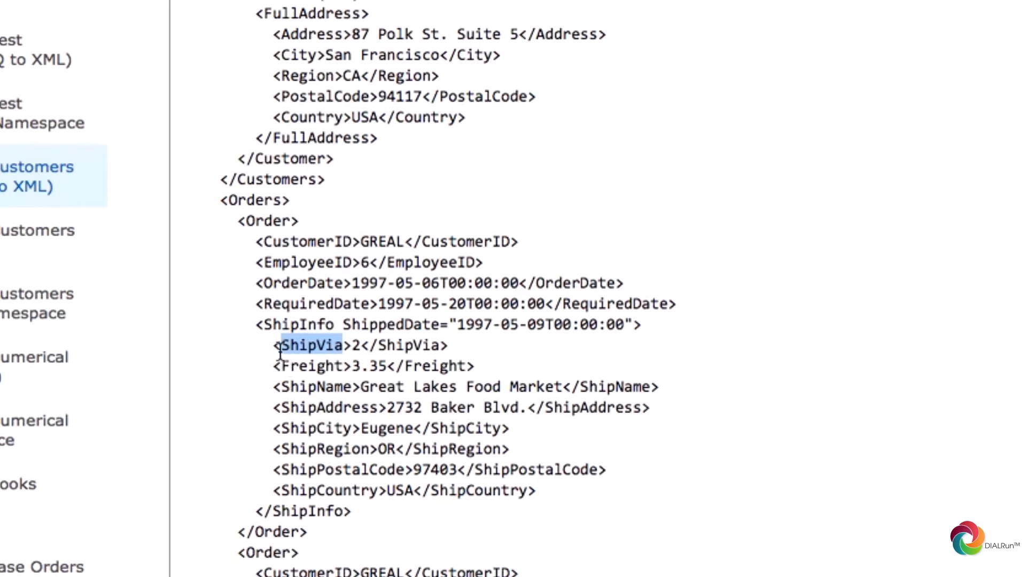
Step: Review the ShipInfo details and the start of the Order element in the sample XML
left_click(268, 350)
left_click_drag(269, 350, 583, 505)
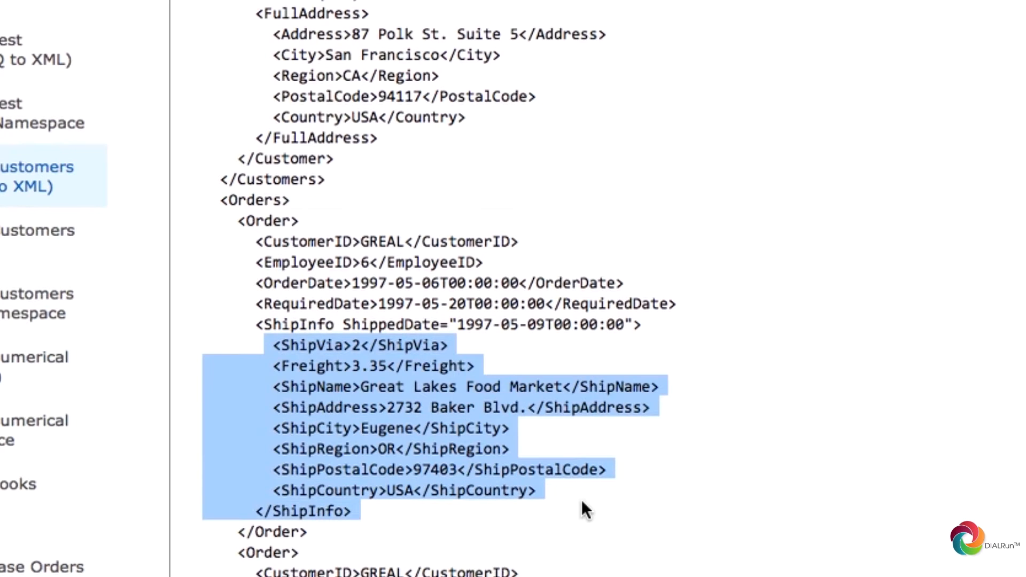
left_click(328, 474)
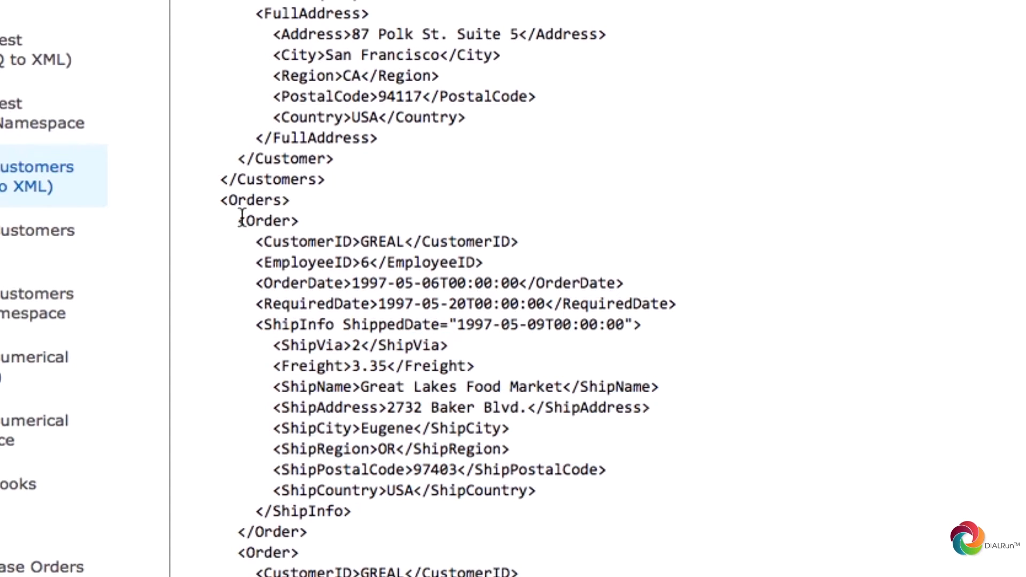
left_click_drag(239, 221, 544, 339)
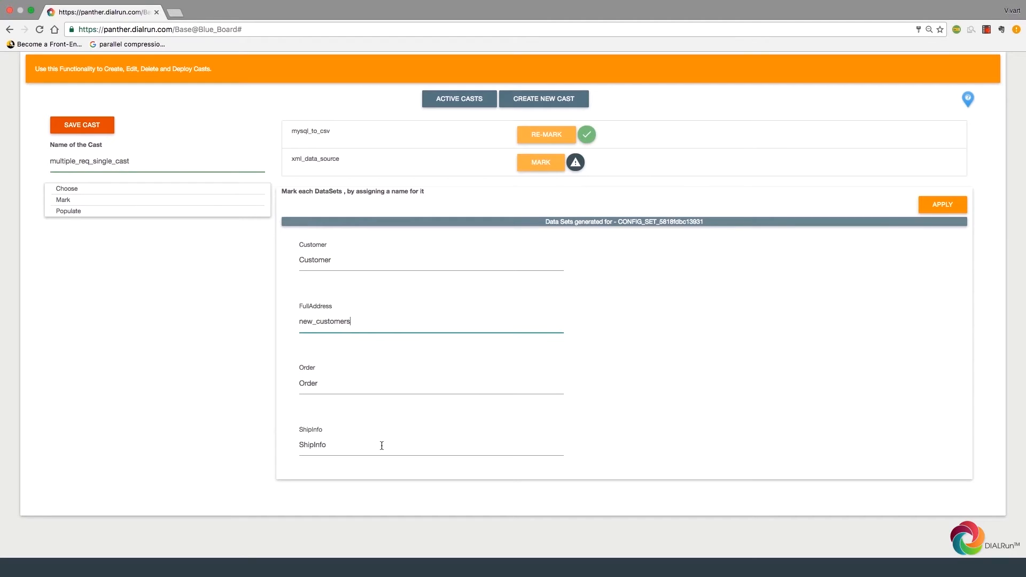
Step: Rename the ShipInfo data set to new_orders and apply the dataset names
left_click_drag(417, 445, 221, 419)
type("new_orders")
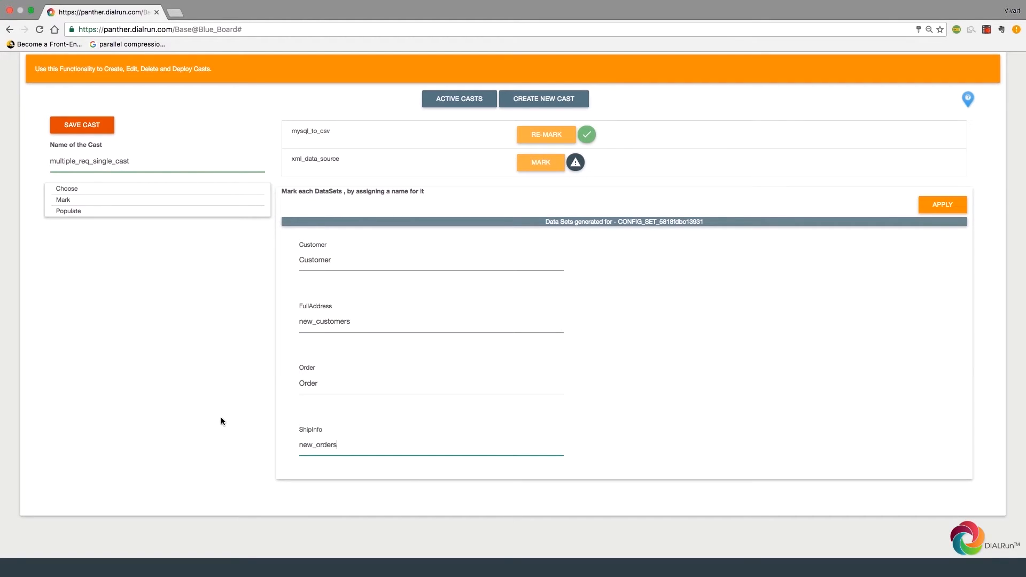
left_click(407, 474)
left_click(943, 205)
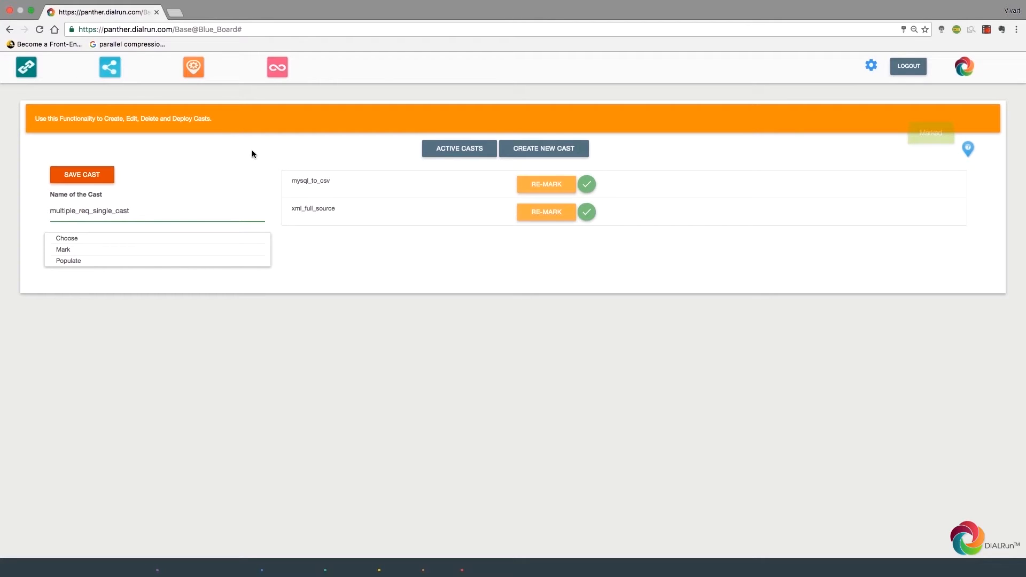
Step: Go to the Populate step and choose new_customers as the destination model
double_click(70, 261)
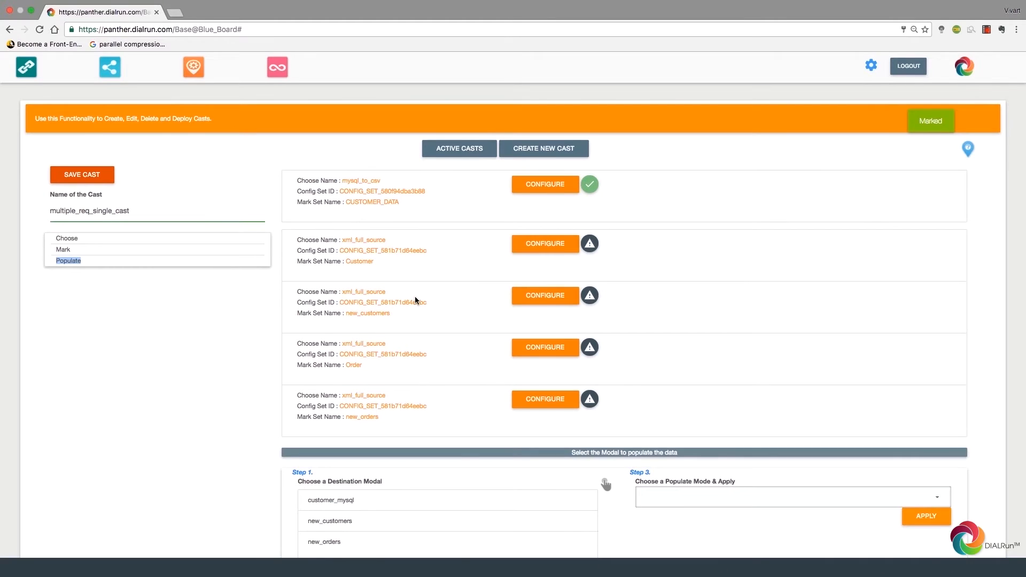
scroll(415, 299, "down", 3)
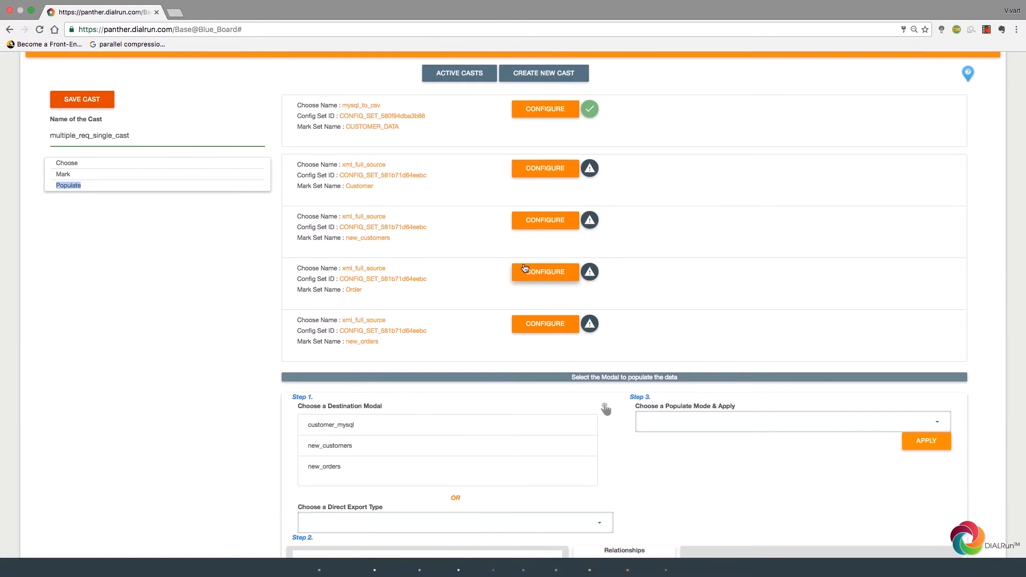
scroll(525, 268, "down", 3)
scroll(525, 268, "down", 4)
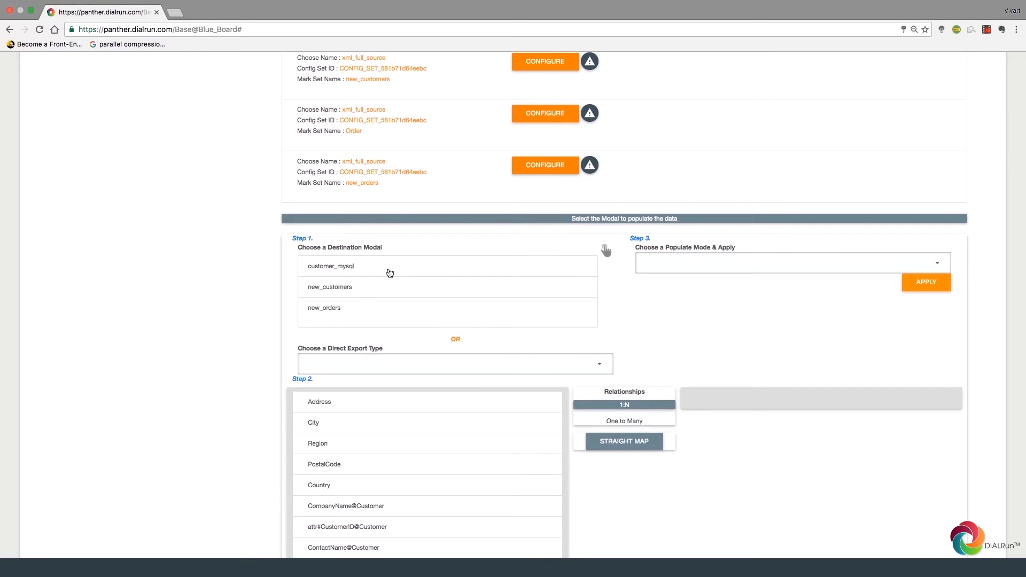
double_click(348, 289)
scroll(289, 278, "down", 6)
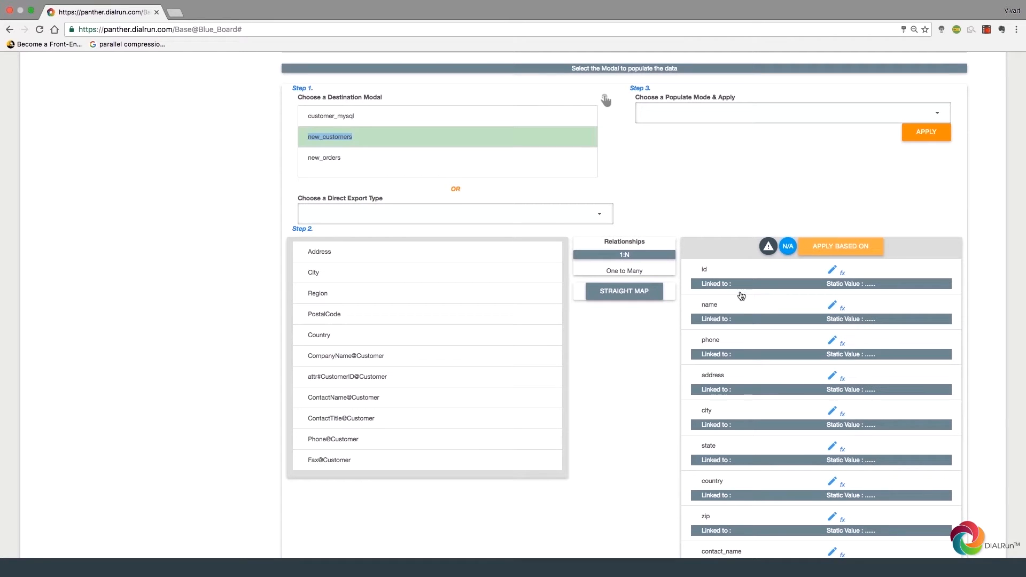
Step: Link id to CustomerID, removing the mistaken CustomerID links on name and phone
scroll(768, 476, "down", 3)
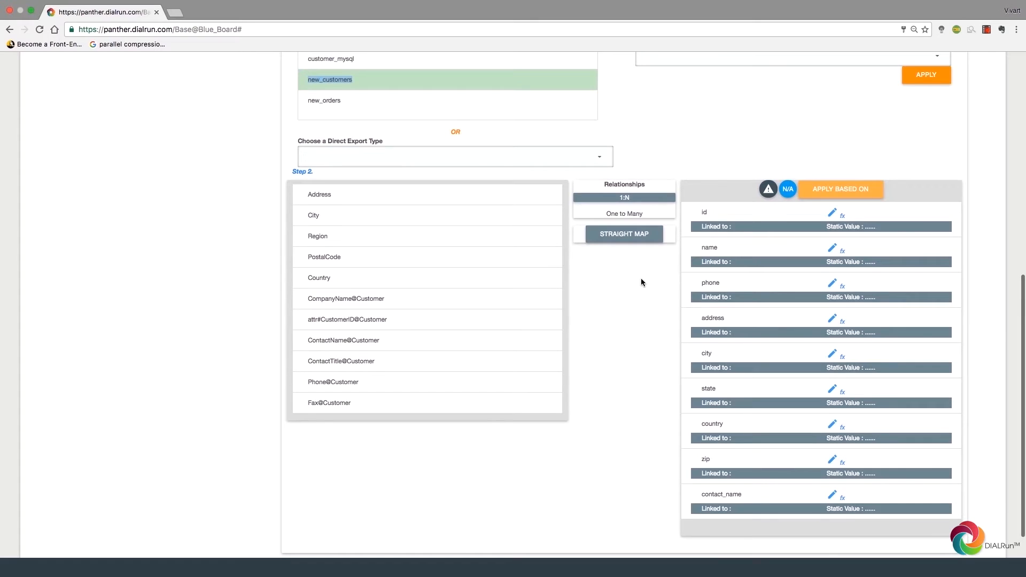
scroll(640, 278, "up", 4)
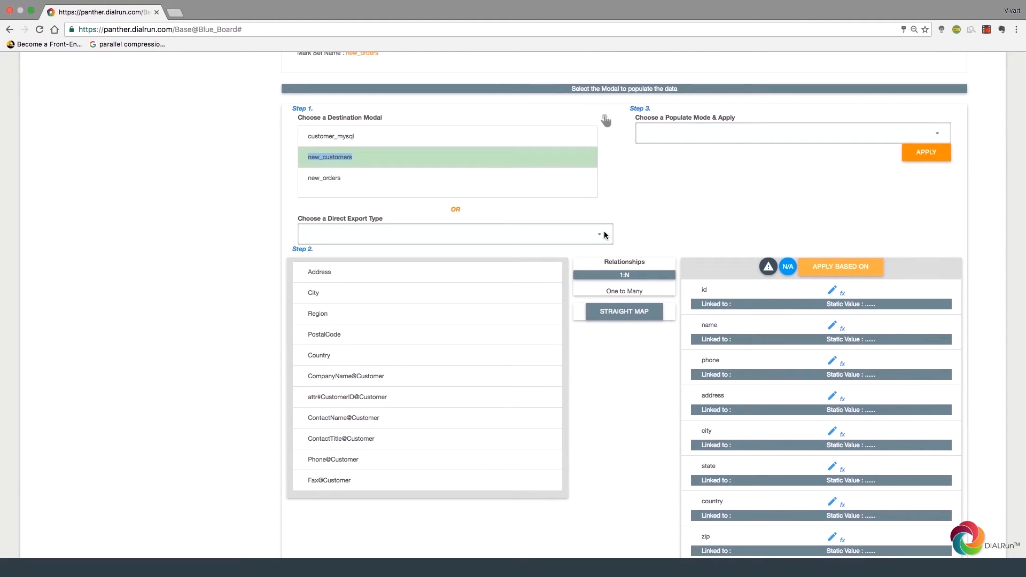
scroll(541, 269, "down", 3)
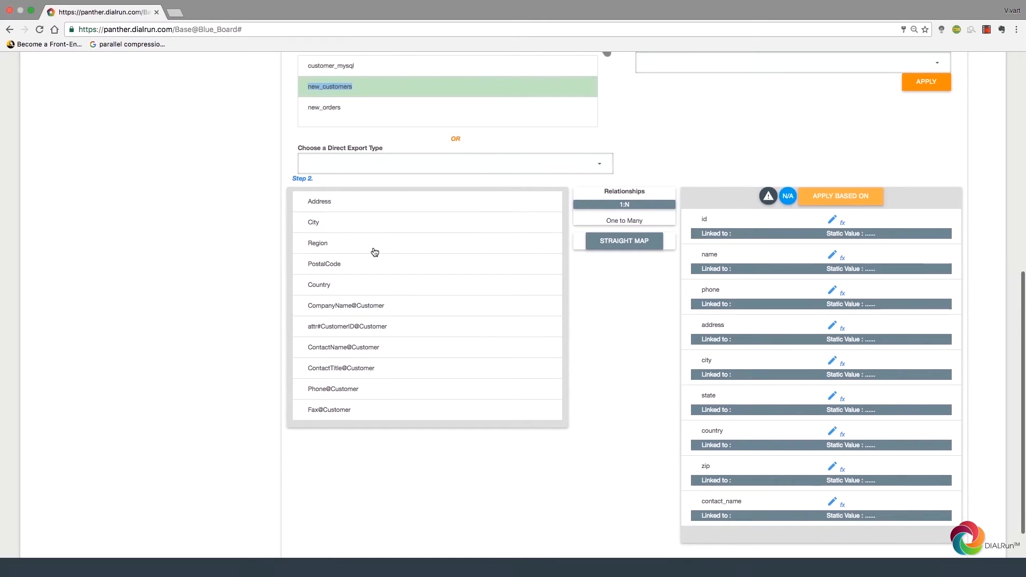
left_click(364, 328)
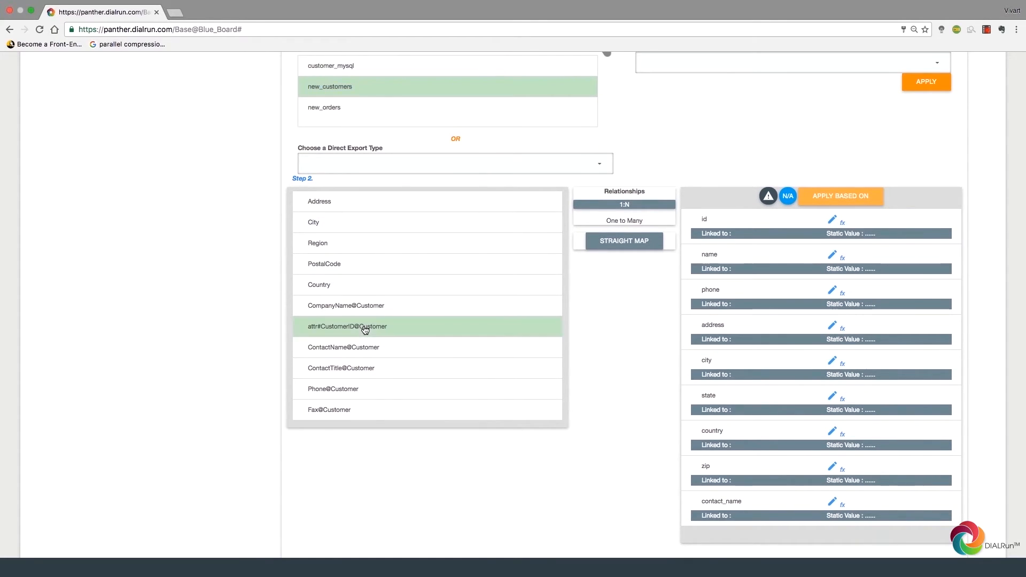
left_click(728, 227)
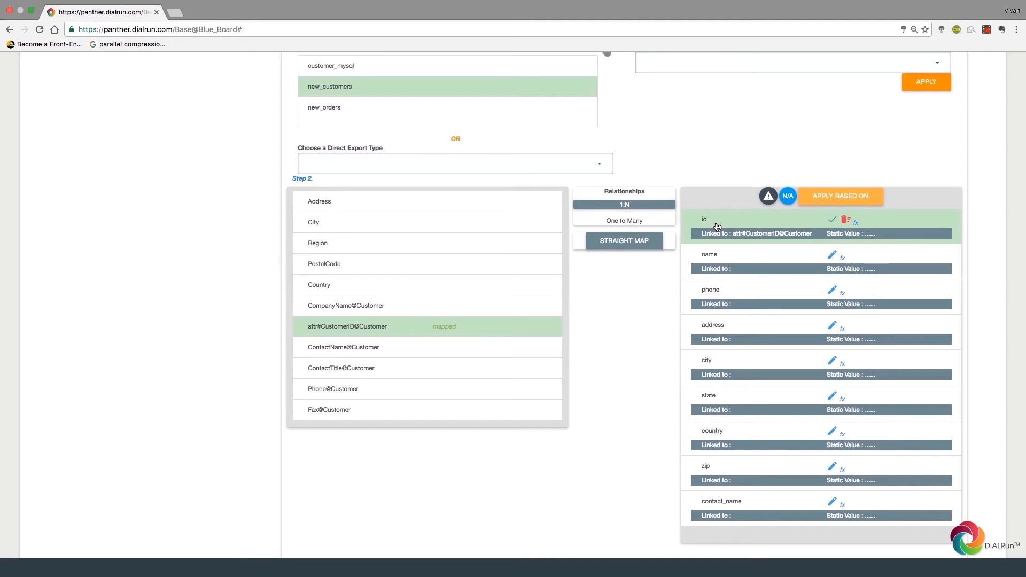
left_click(718, 262)
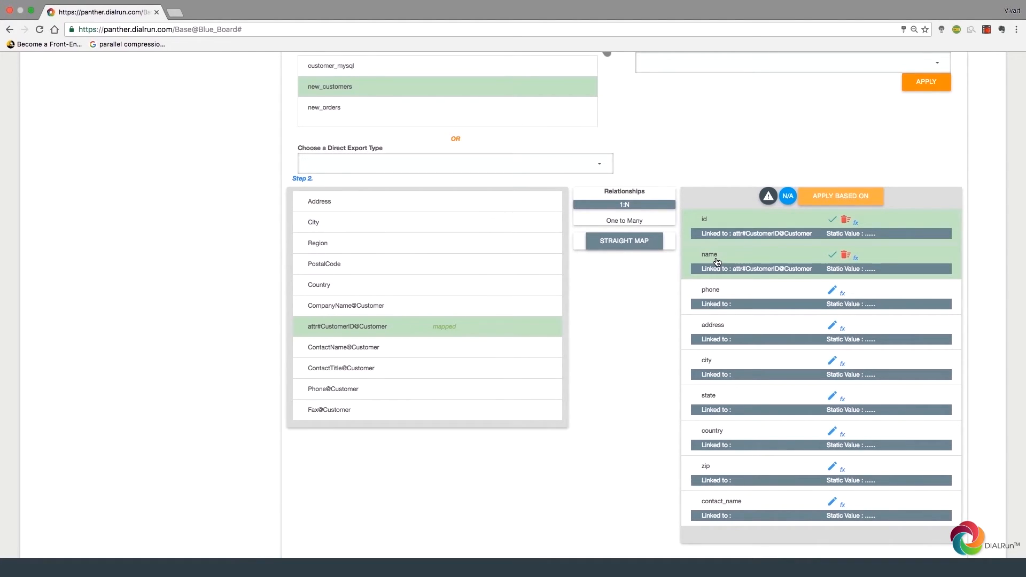
left_click(721, 293)
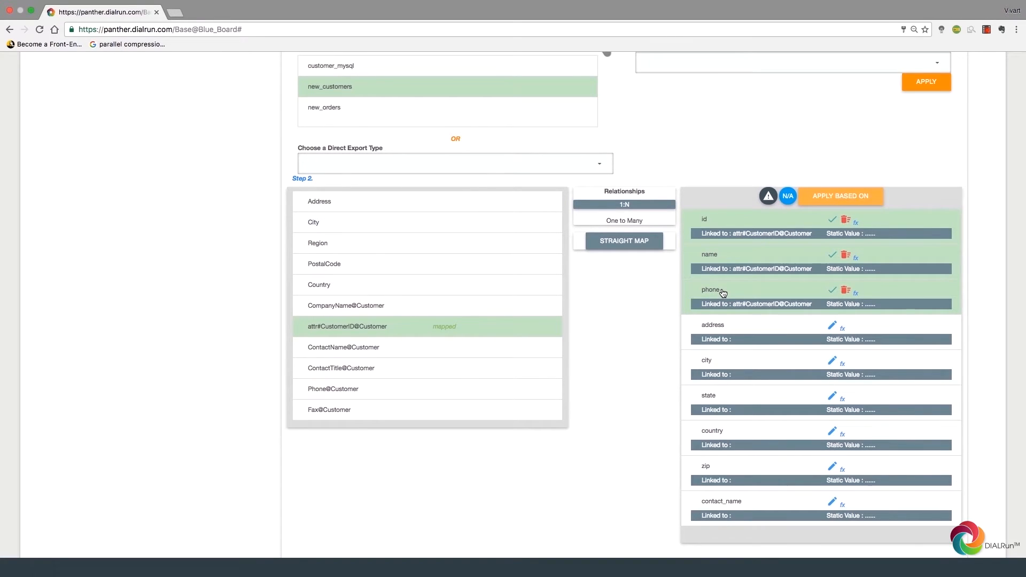
left_click(723, 293)
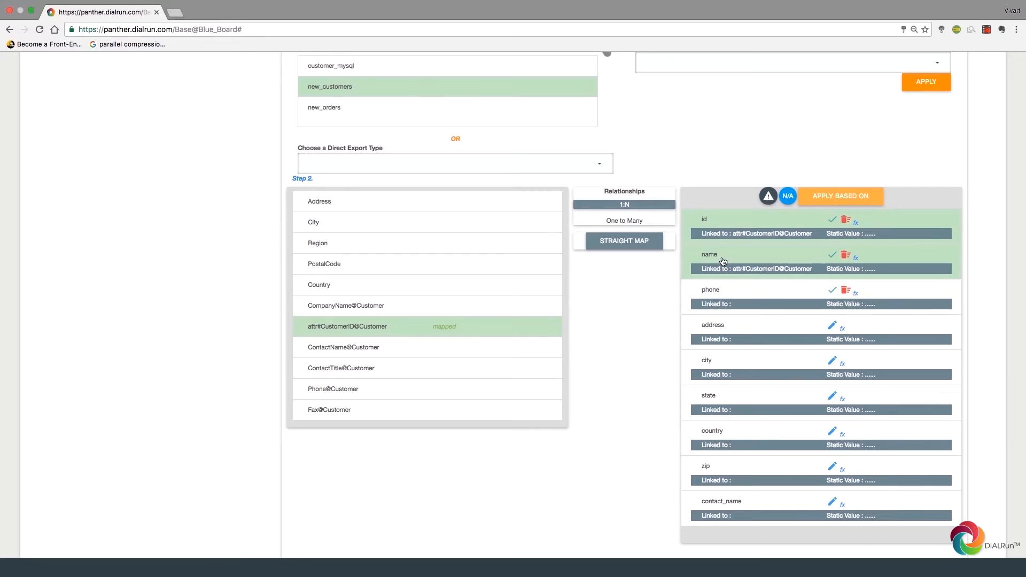
left_click(722, 258)
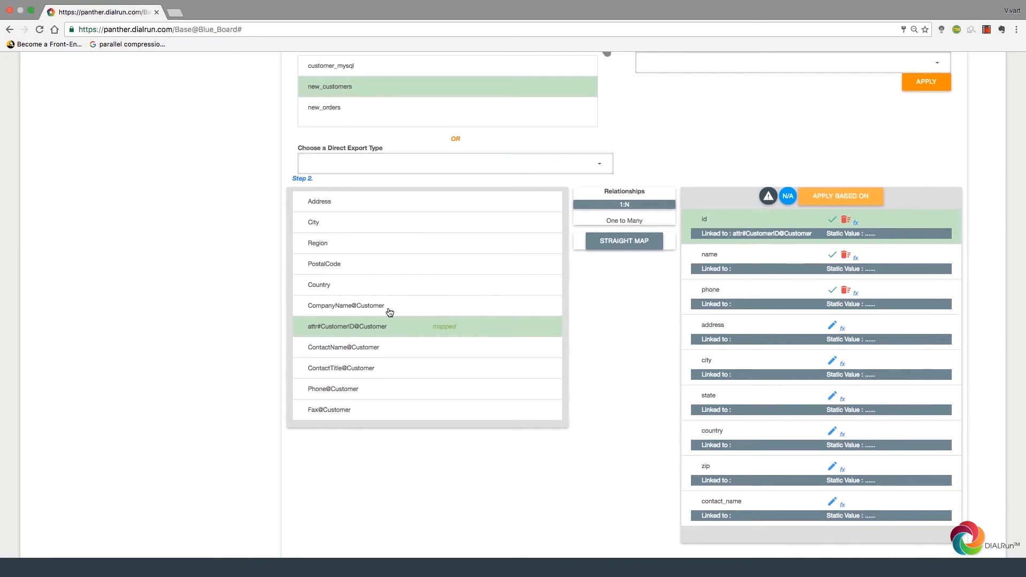
Step: Link name, country, zip, contact_name, city and address to CompanyName, Country, PostalCode, ContactName, City and Address
left_click(374, 309)
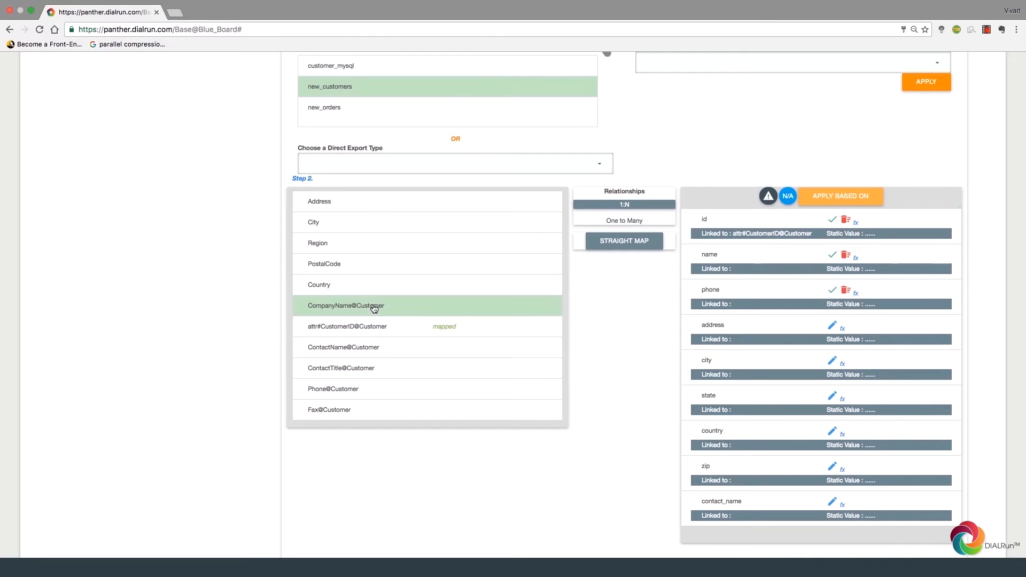
left_click(773, 247)
left_click(354, 289)
left_click(775, 441)
left_click(701, 466)
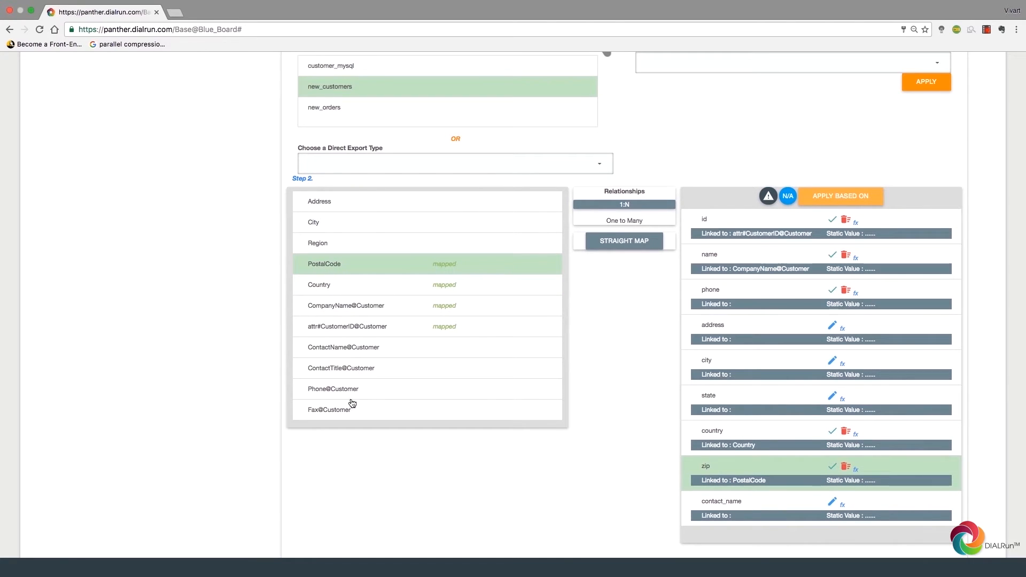
left_click(367, 352)
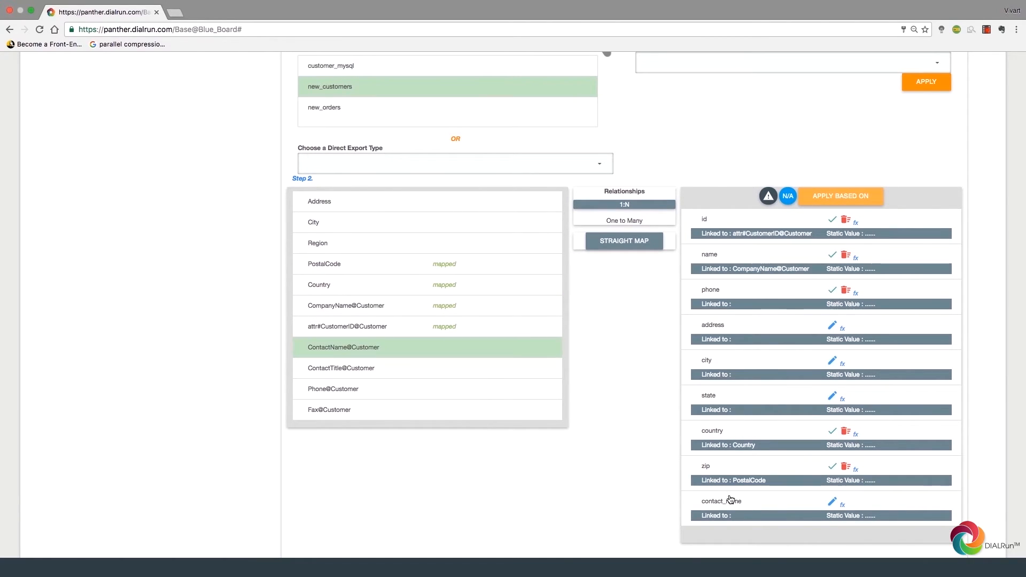
left_click(732, 500)
left_click(380, 222)
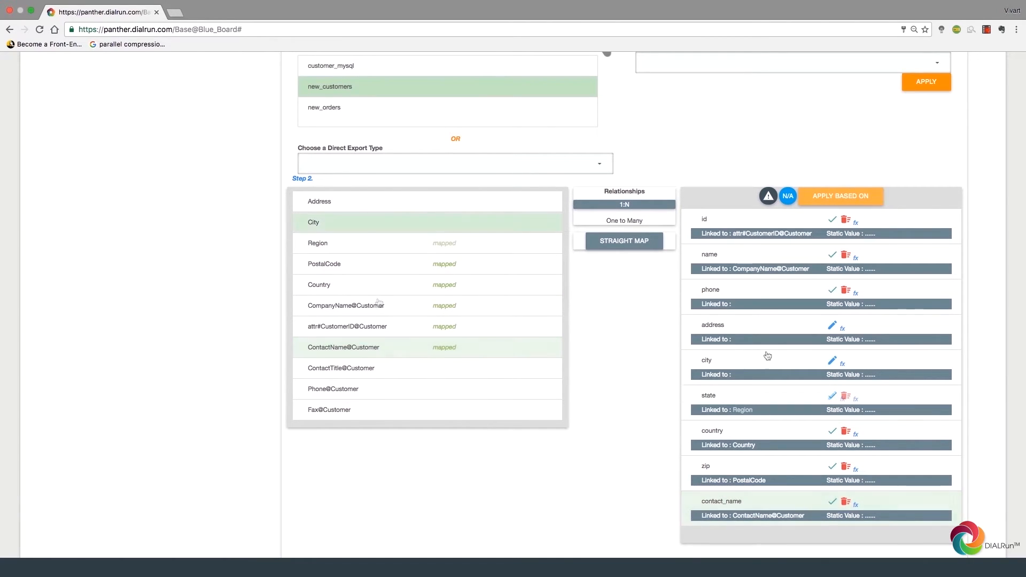
left_click(768, 357)
left_click(415, 201)
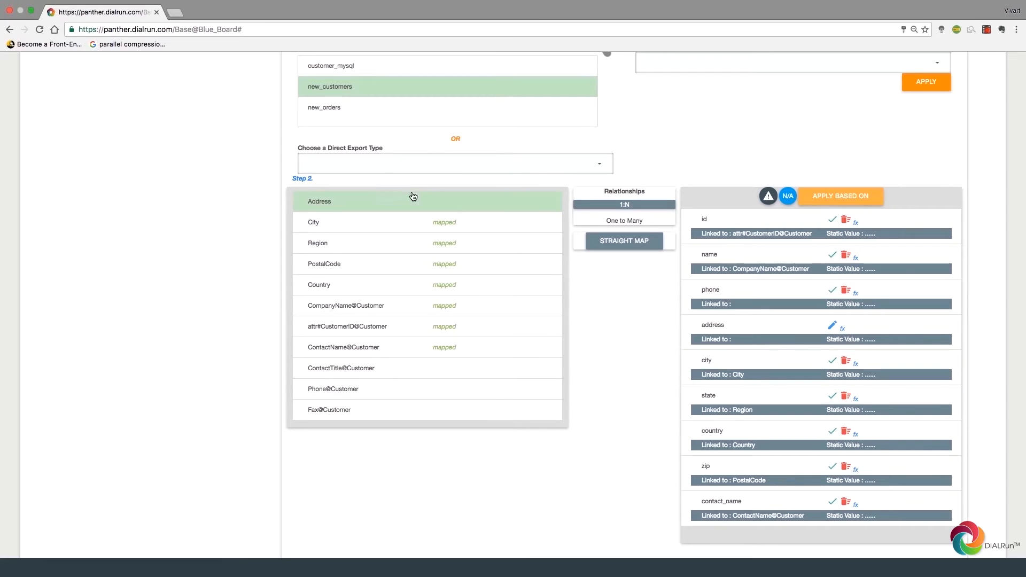
left_click(739, 327)
Step: Link the phone field to Phone@Customer
scroll(579, 293, "down", 3)
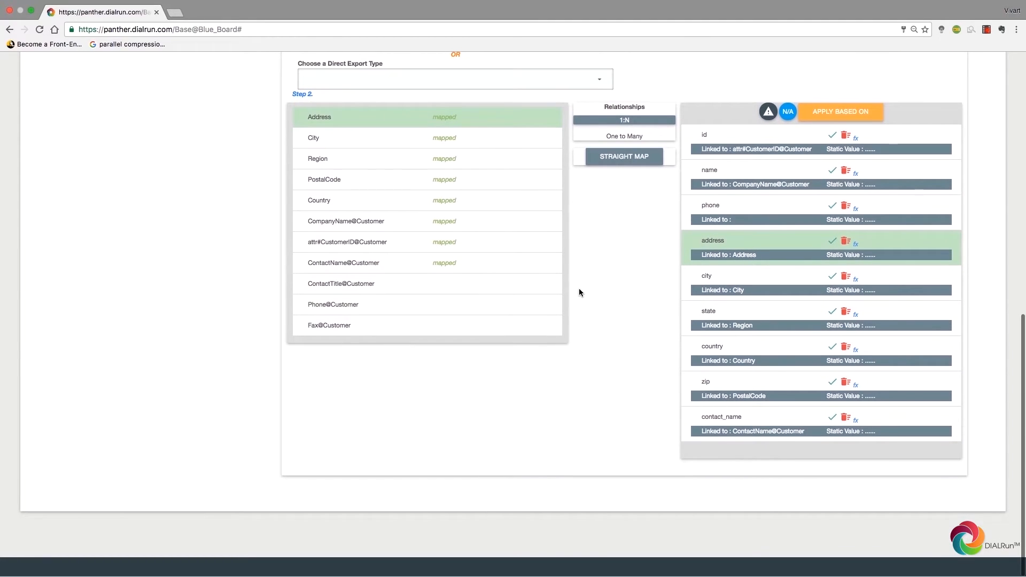
scroll(579, 293, "up", 1)
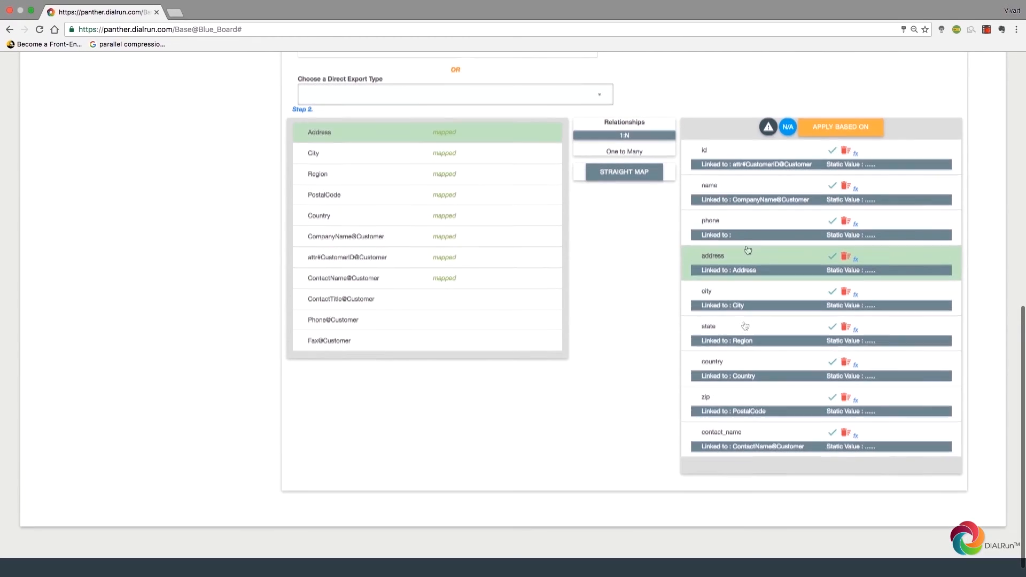
left_click(711, 227)
left_click(358, 319)
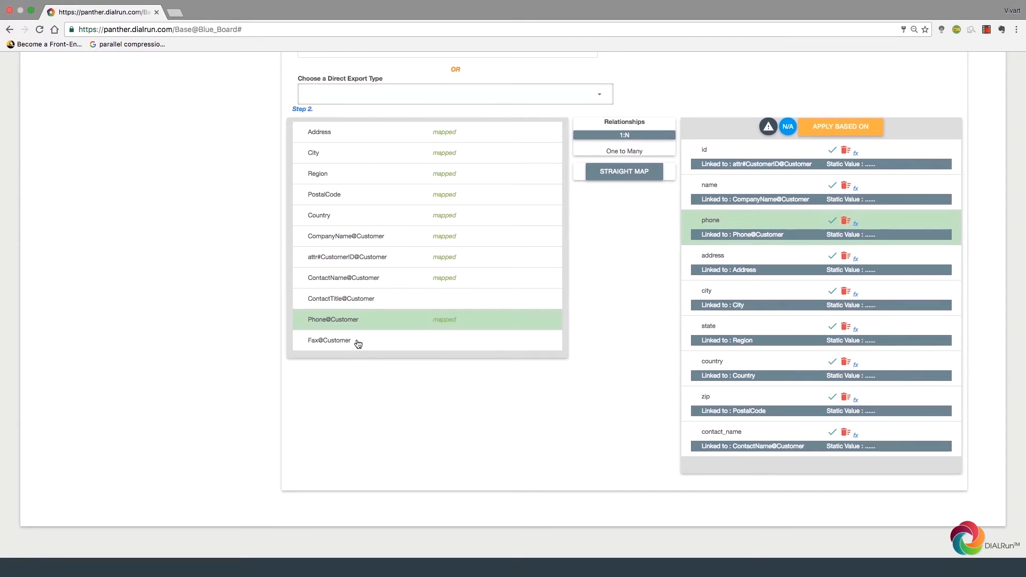
scroll(371, 286, "up", 2)
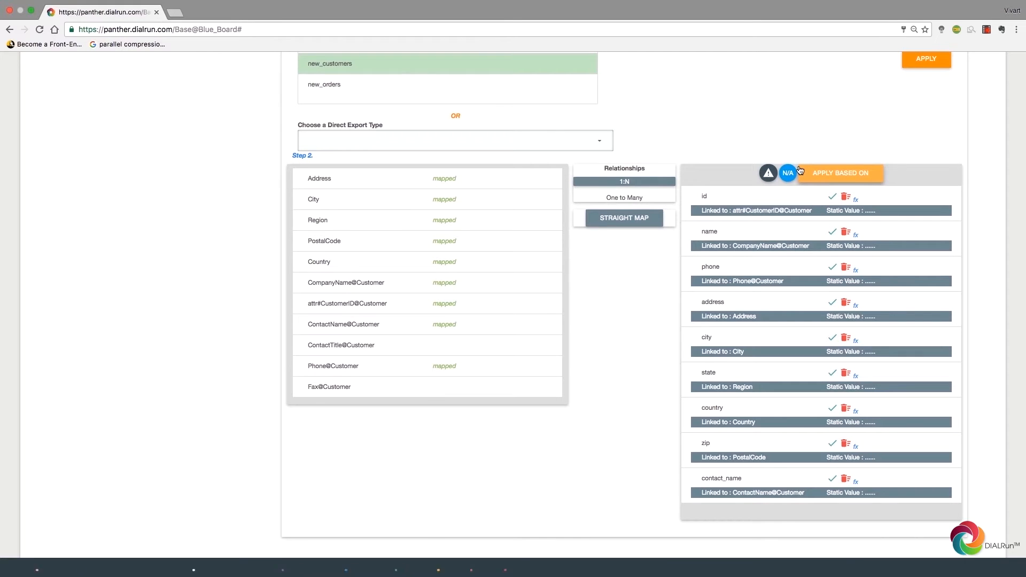
Step: Add the new_customers condition [id]='VALUE_OF(attr#CustomerID@Customer)'
scroll(800, 170, "down", 5)
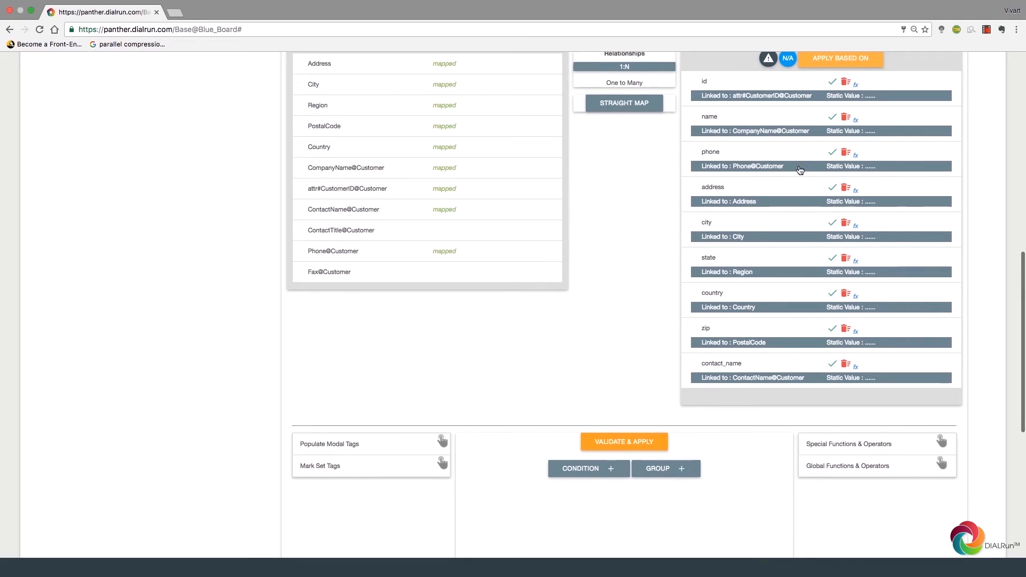
scroll(800, 170, "down", 10)
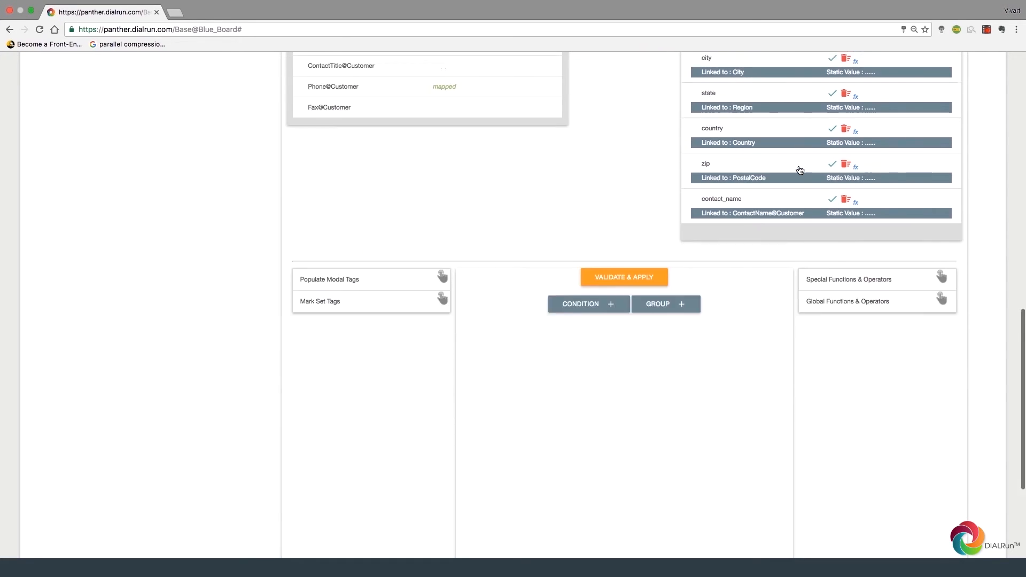
left_click(583, 236)
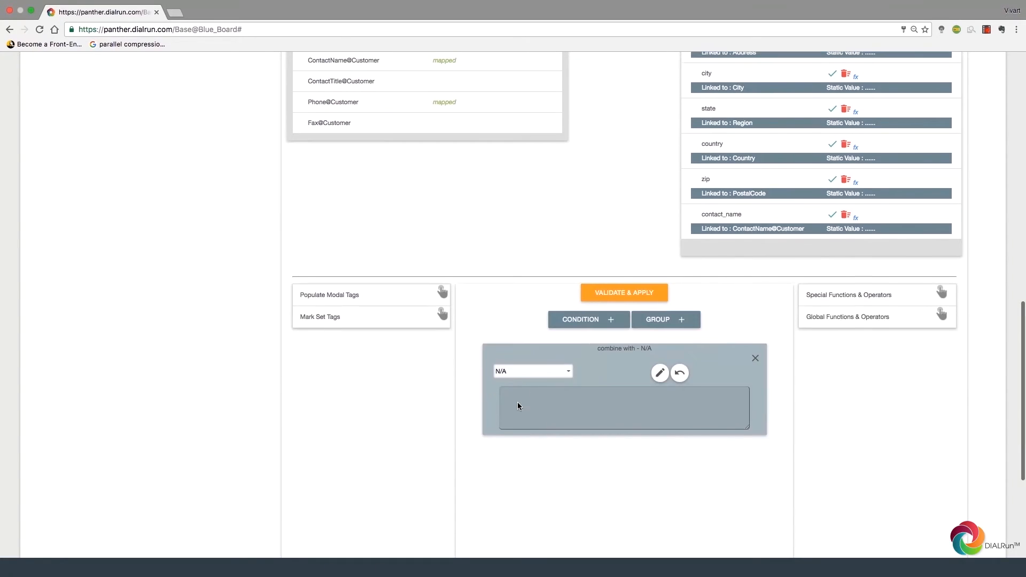
left_click(396, 301)
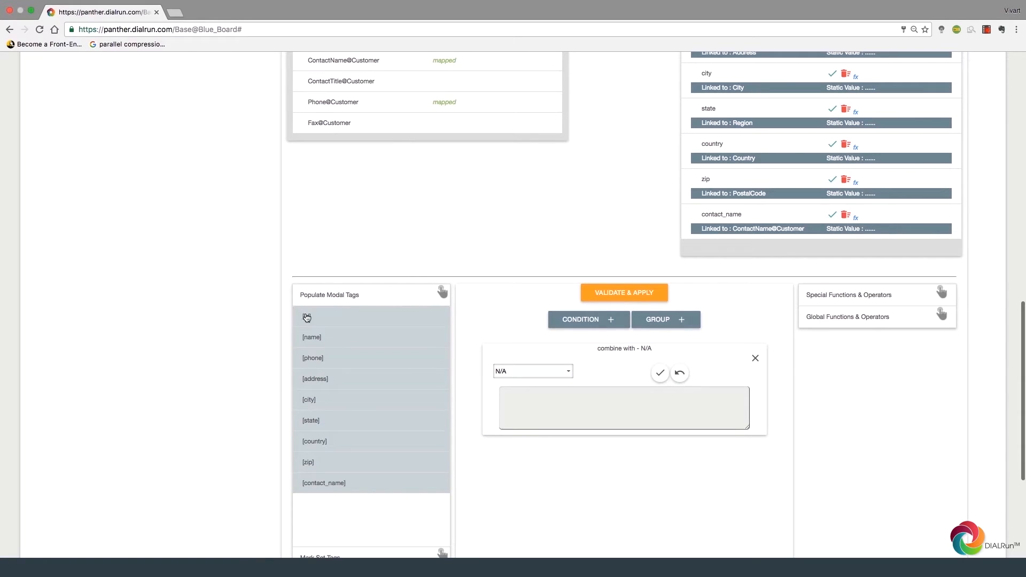
left_click(314, 316)
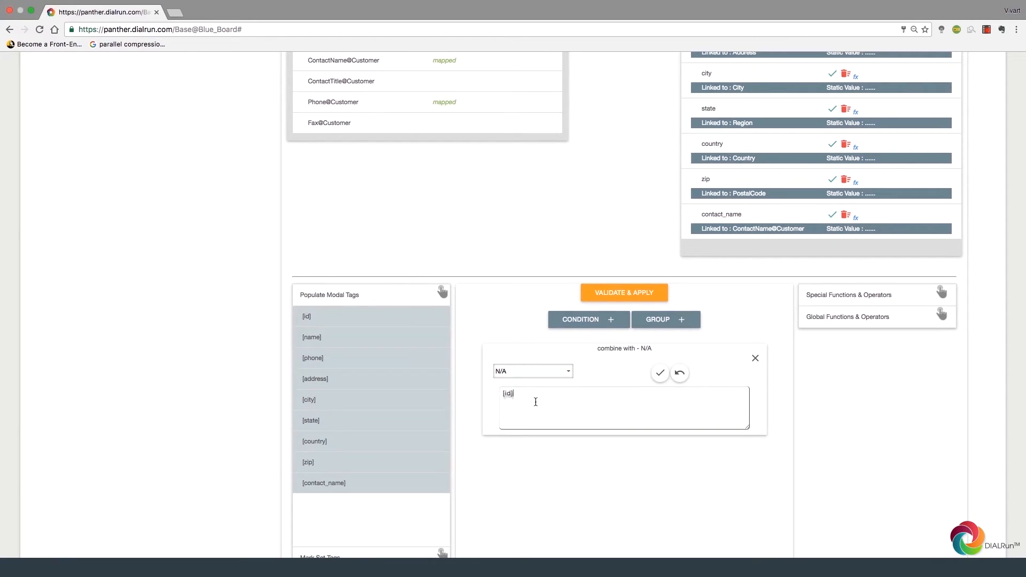
type("=''")
scroll(535, 402, "down", 3)
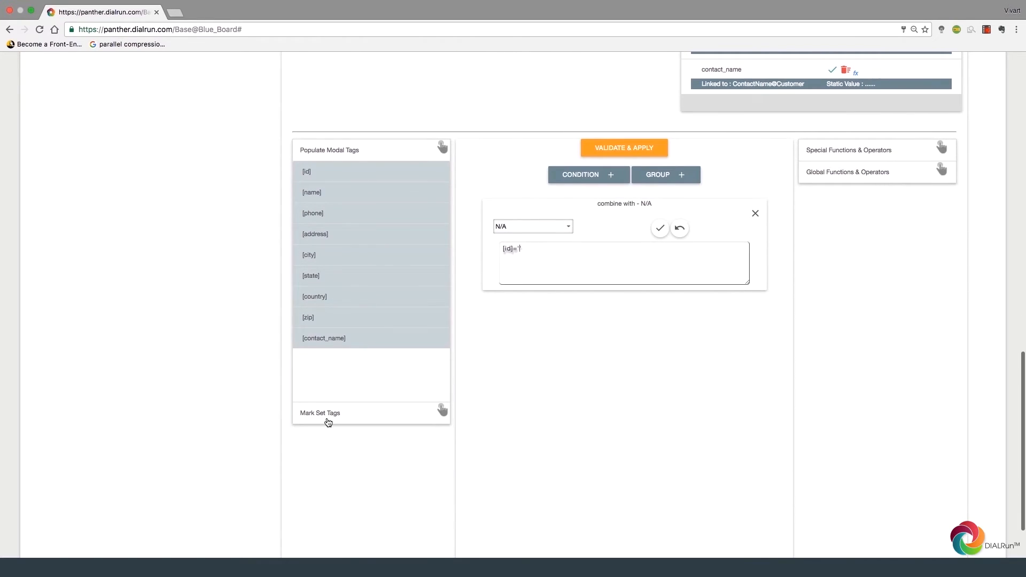
left_click(326, 422)
scroll(326, 434, "down", 3)
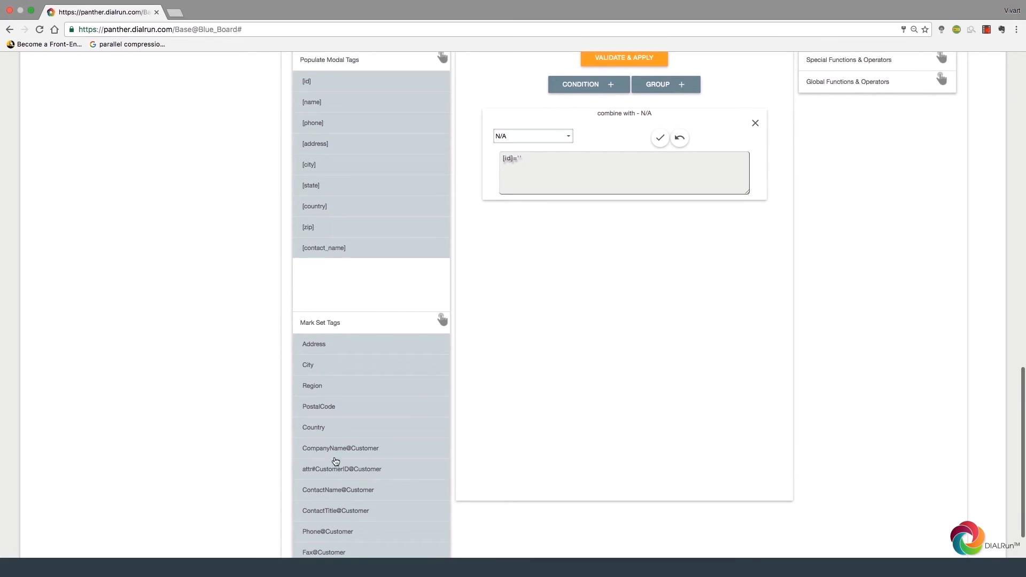
left_click(336, 469)
scroll(594, 268, "up", 5)
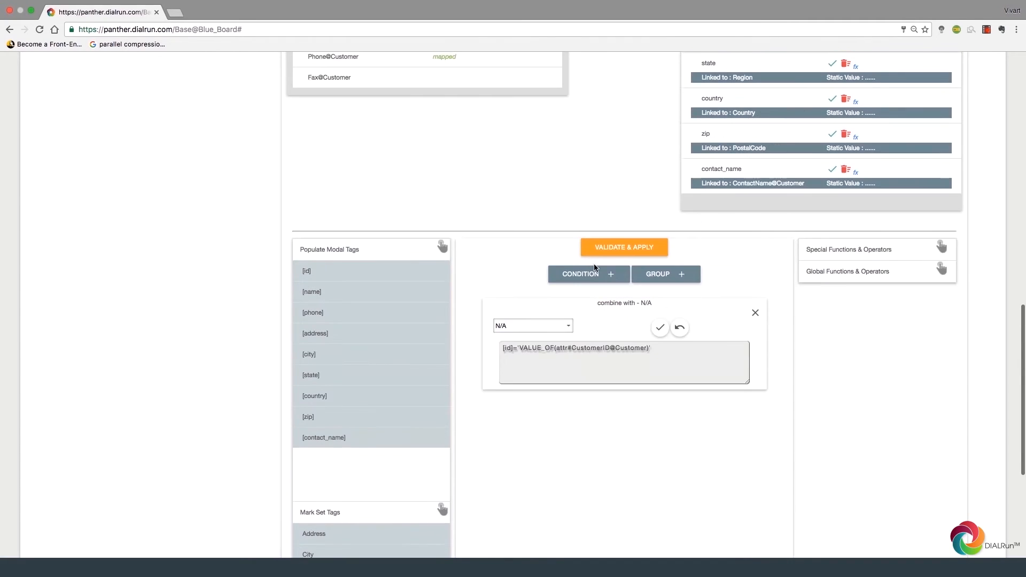
left_click(662, 382)
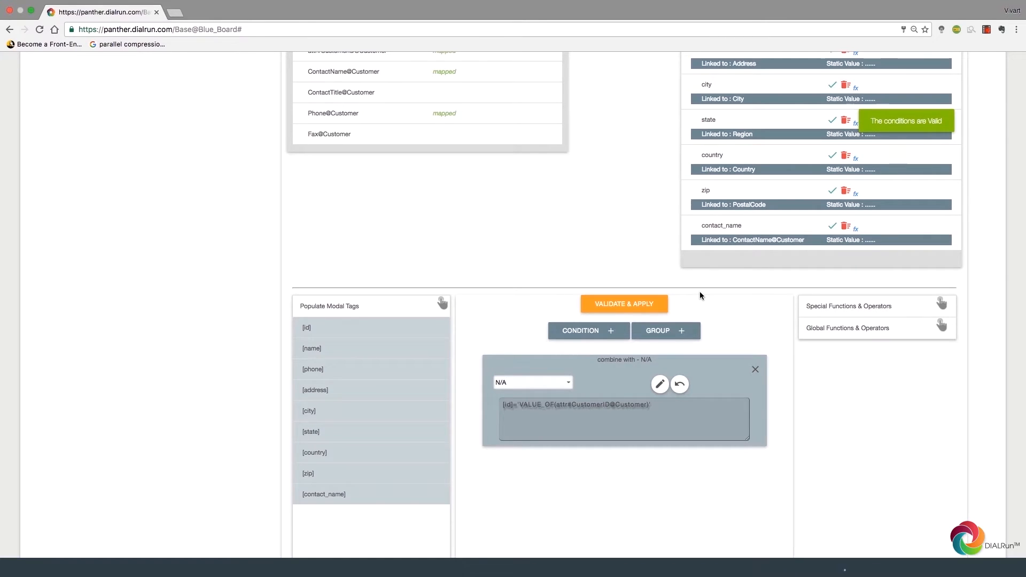
scroll(701, 295, "up", 8)
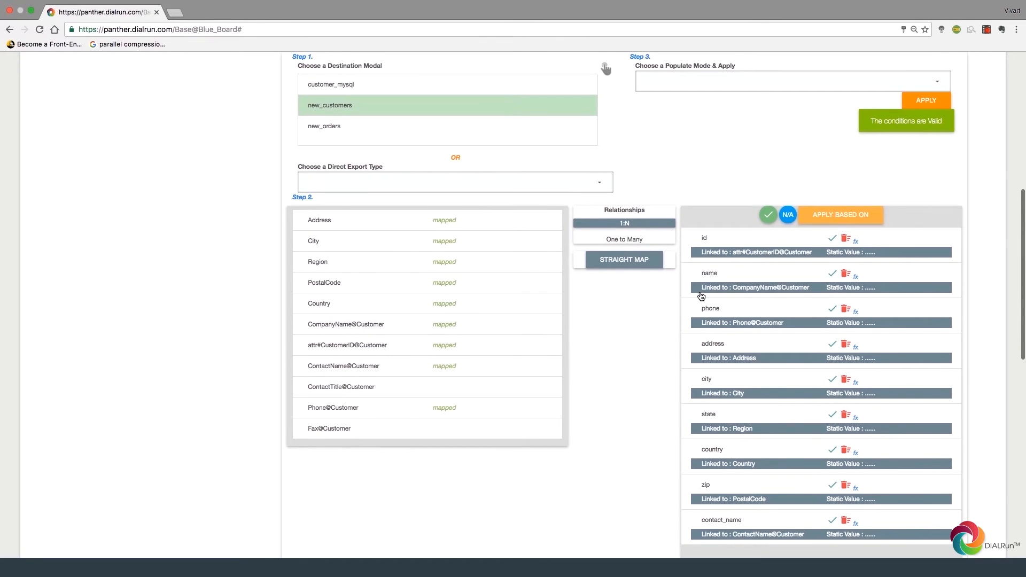
Step: Set Populate Mode to 'Use All - Update or Create' and apply it to new_customers
scroll(701, 297, "up", 1)
left_click(699, 214)
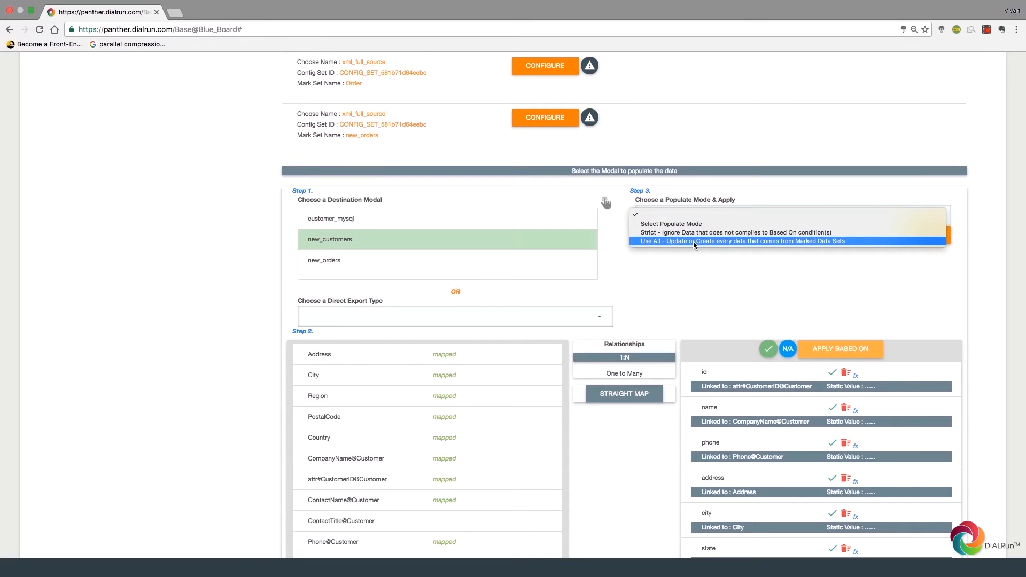
left_click(694, 242)
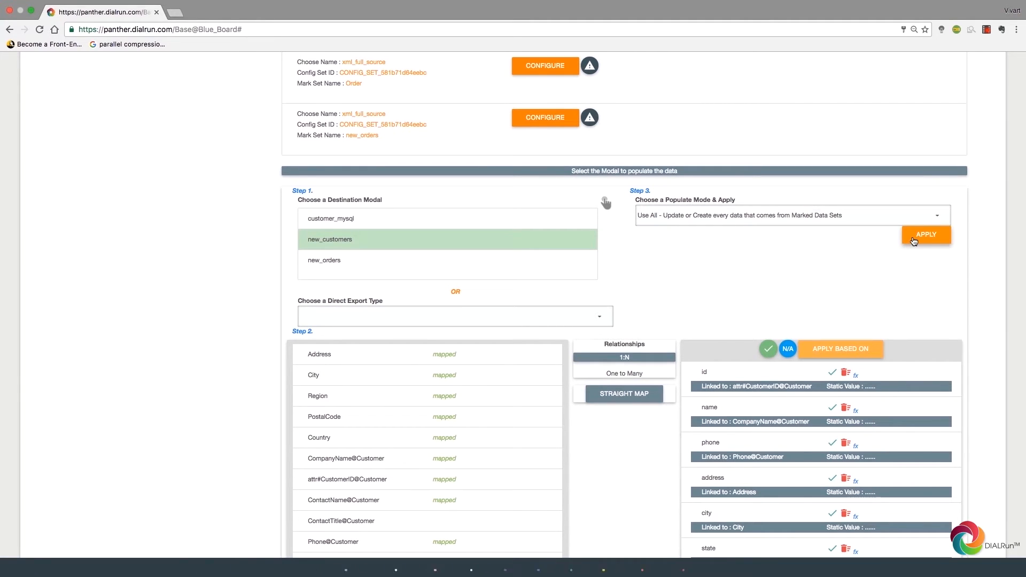
left_click(914, 240)
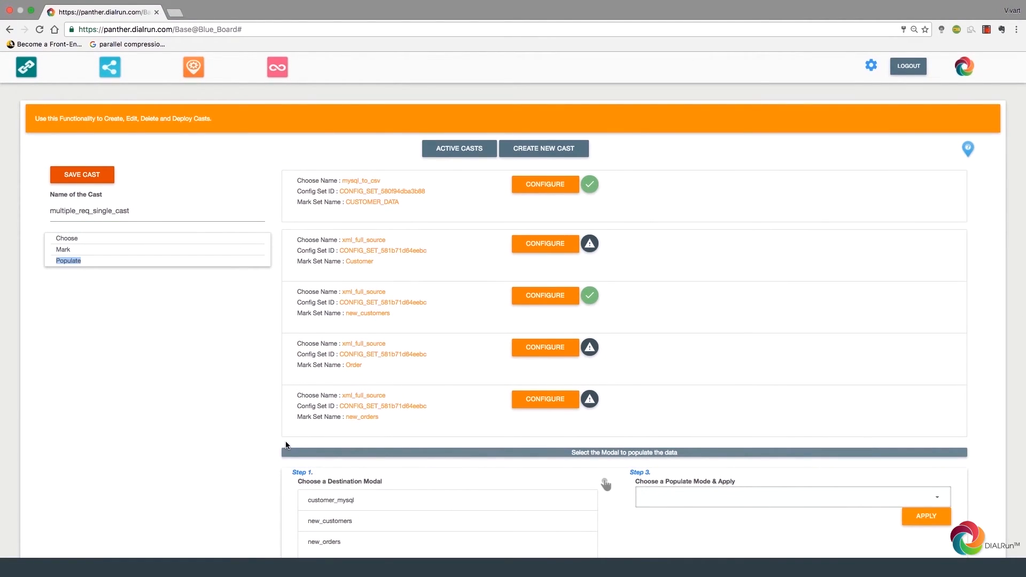
Step: Select new_orders as the destination model and scroll through its order fields
scroll(286, 445, "down", 1)
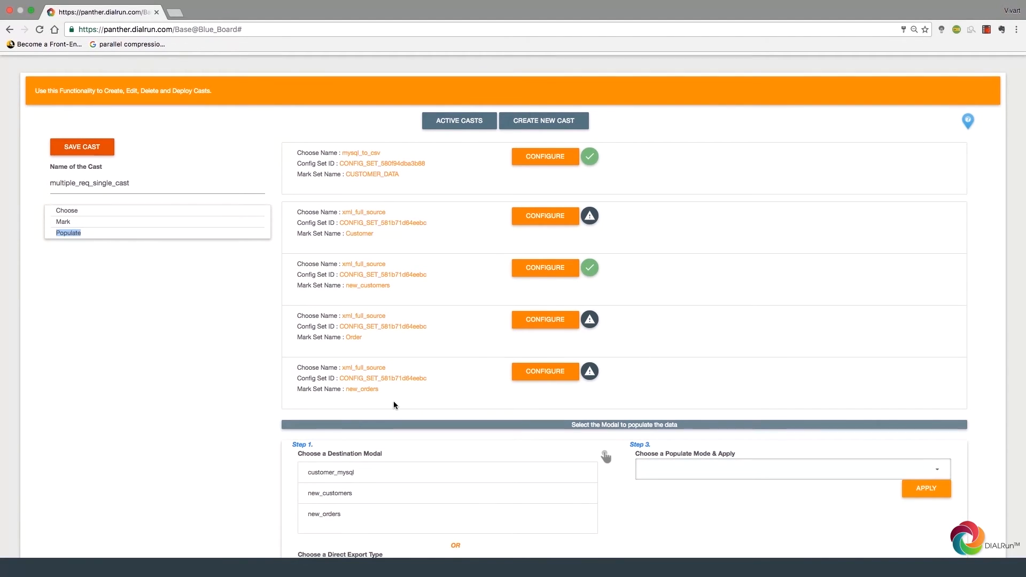
scroll(466, 398, "down", 2)
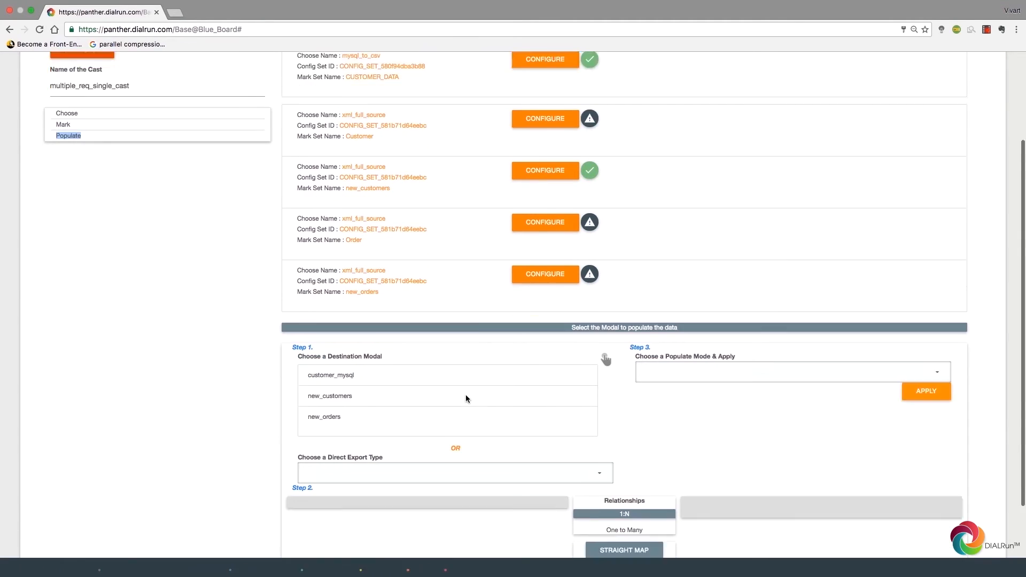
scroll(466, 398, "down", 3)
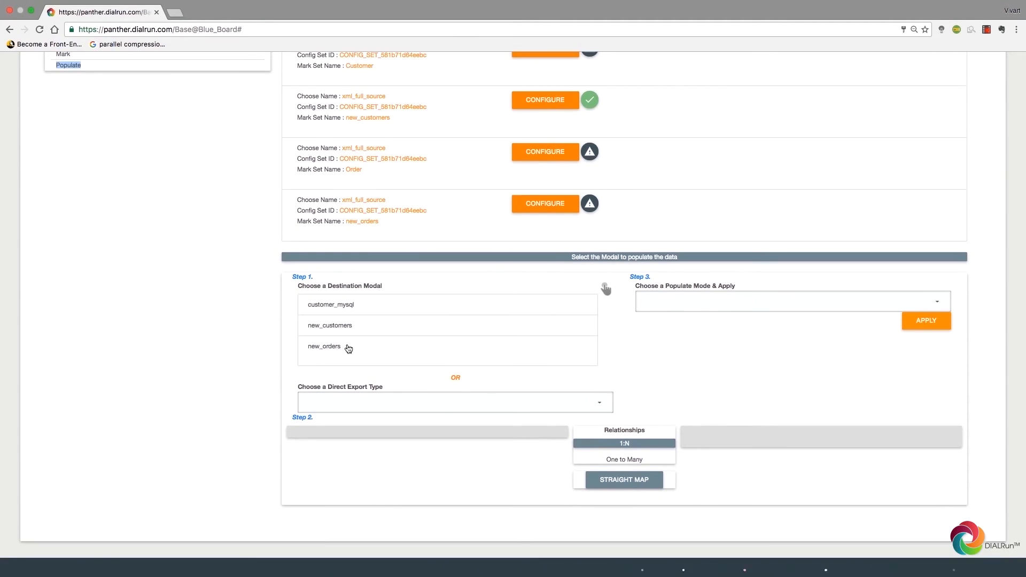
left_click(333, 349)
double_click(333, 351)
scroll(256, 336, "down", 1)
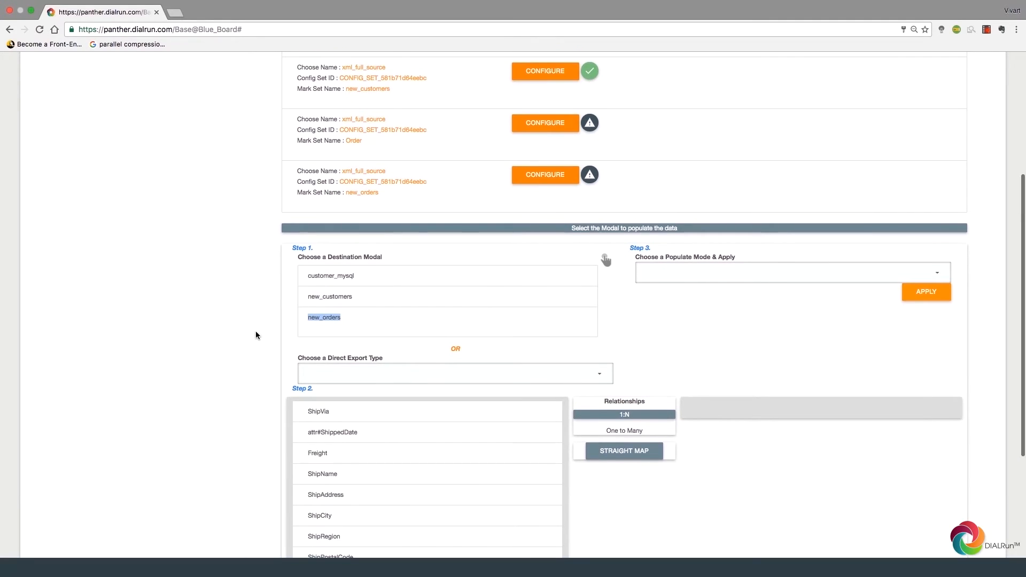
scroll(255, 336, "down", 2)
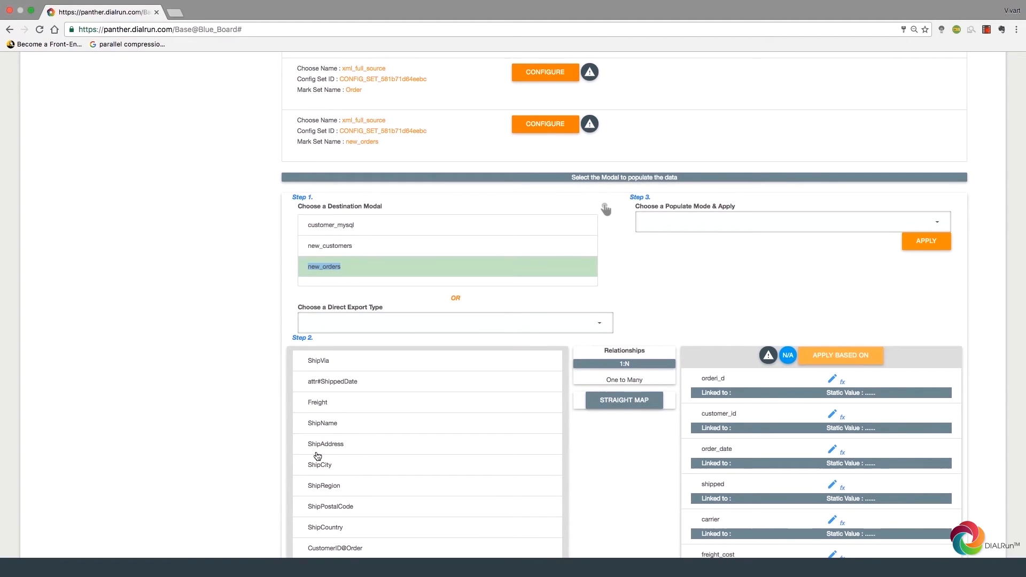
scroll(213, 406, "down", 3)
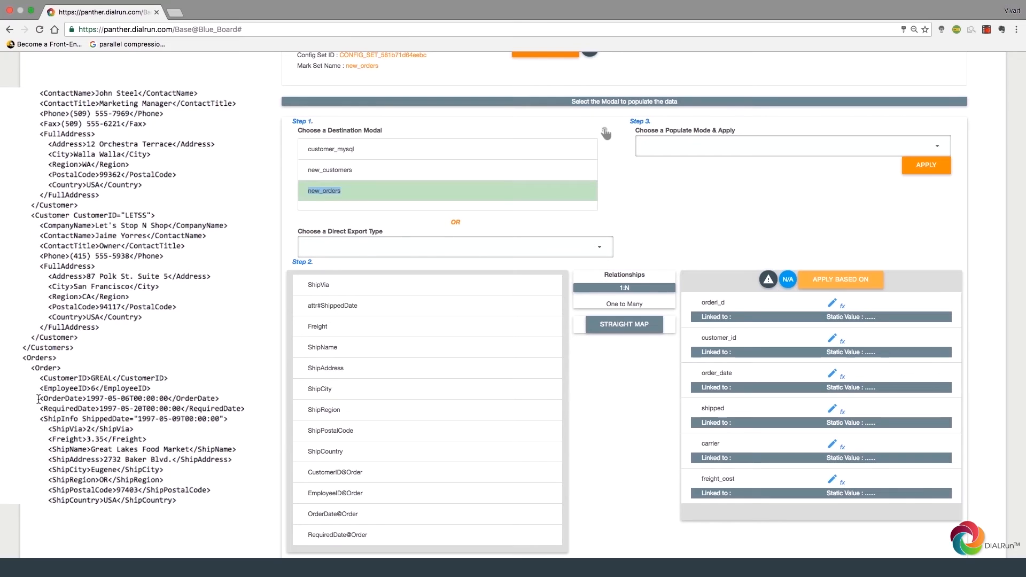
scroll(234, 461, "down", 1)
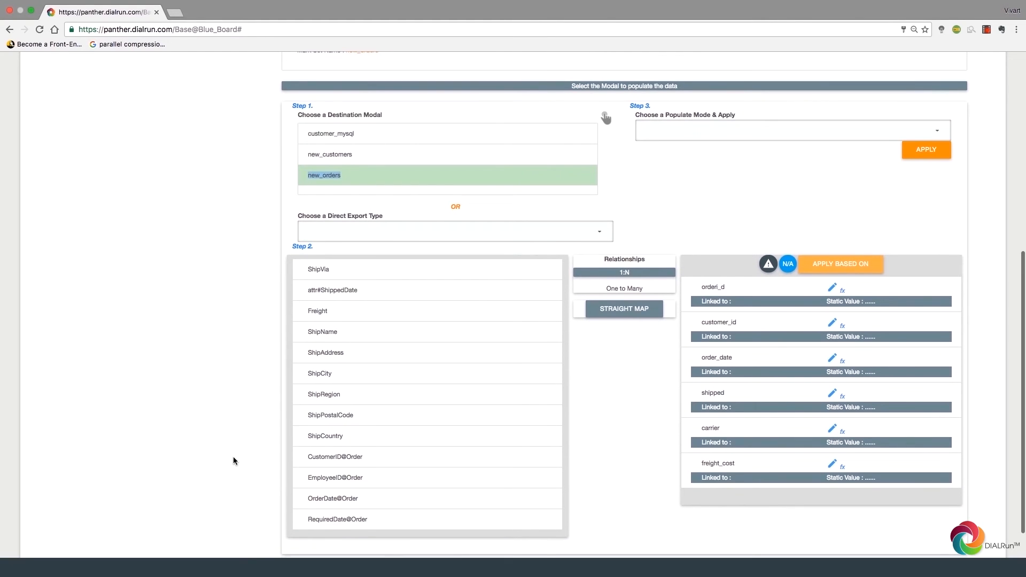
scroll(234, 461, "down", 1)
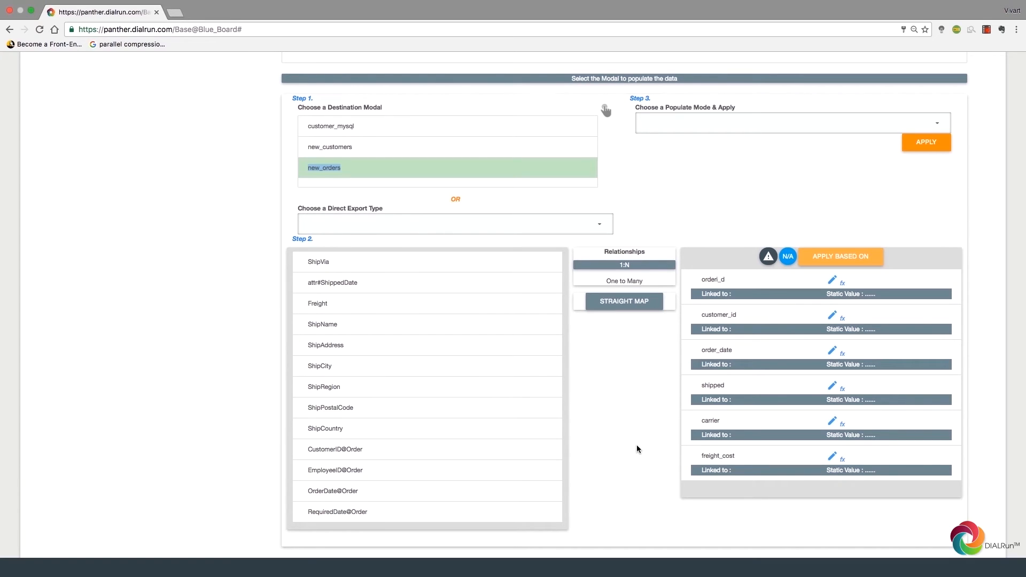
Step: Give orderi_d a Javascript and JQuery formula with the Math.random().toString(36).substr(2,9) script
left_click(843, 285)
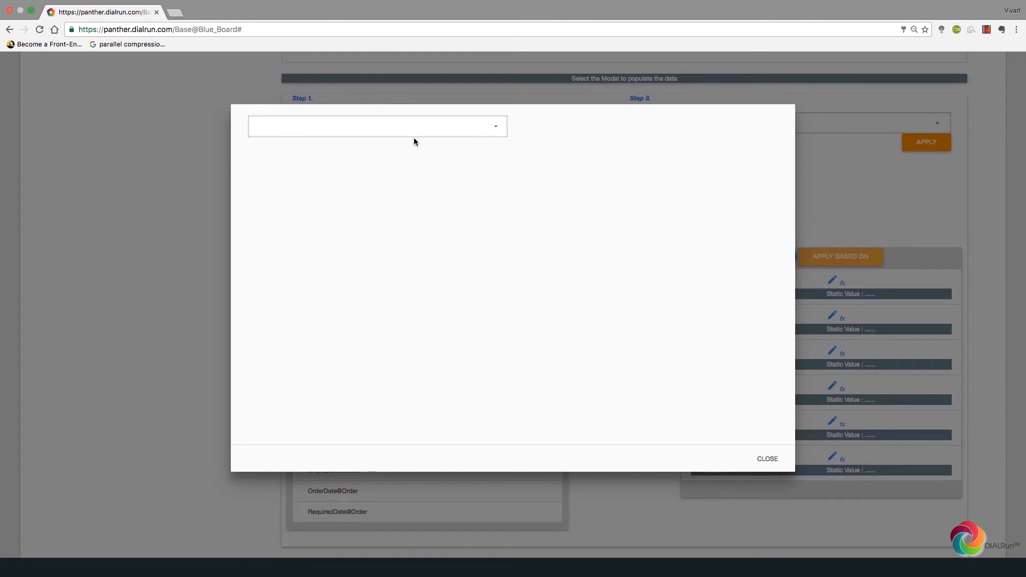
left_click(406, 128)
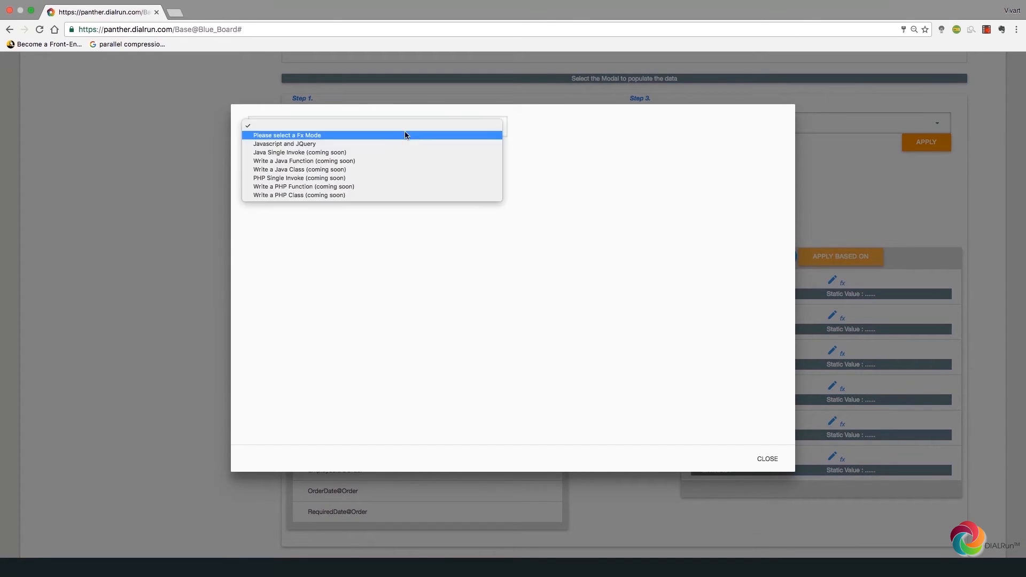
left_click(336, 144)
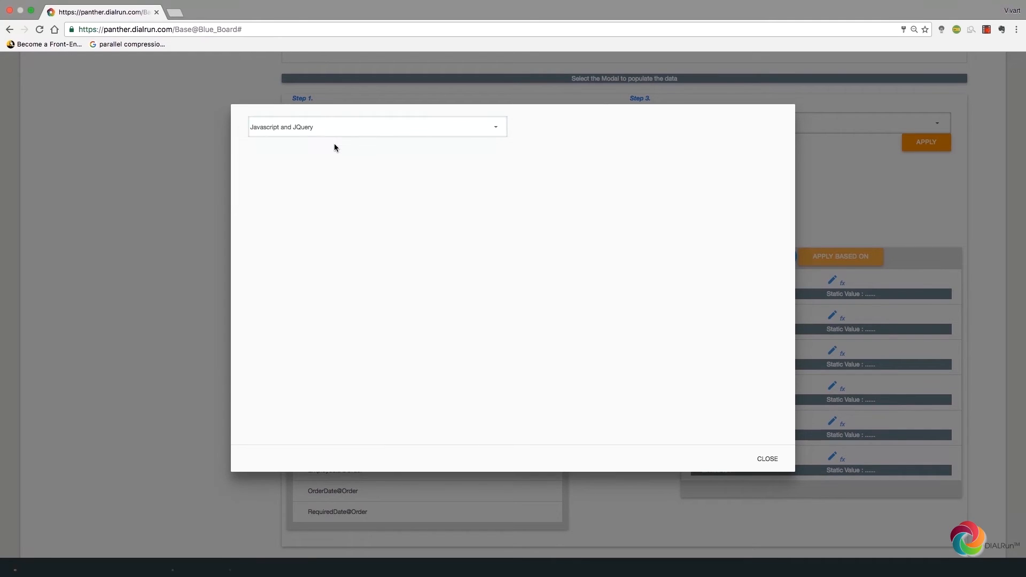
left_click(390, 205)
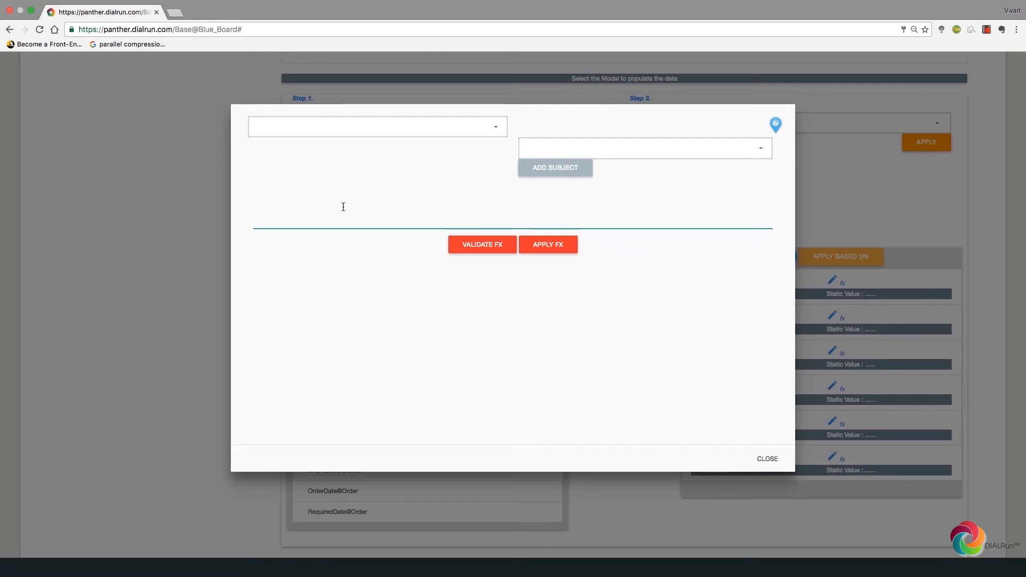
type("Math.random().toString(36).substr(2,9)")
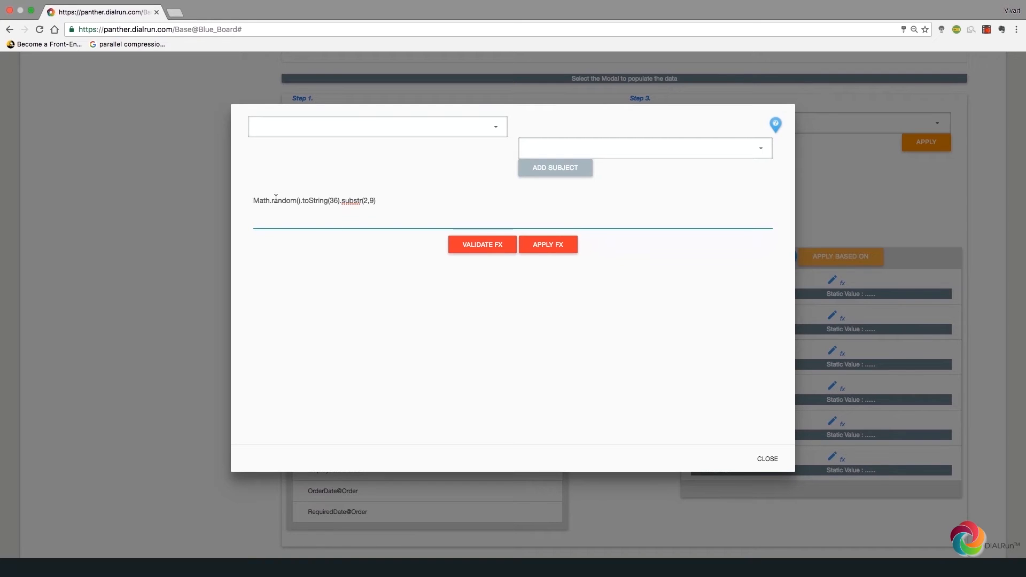
Step: Wrap the script in dial_use(...), then validate and apply the formula
scroll(342, 191, "down", 2)
left_click(775, 127)
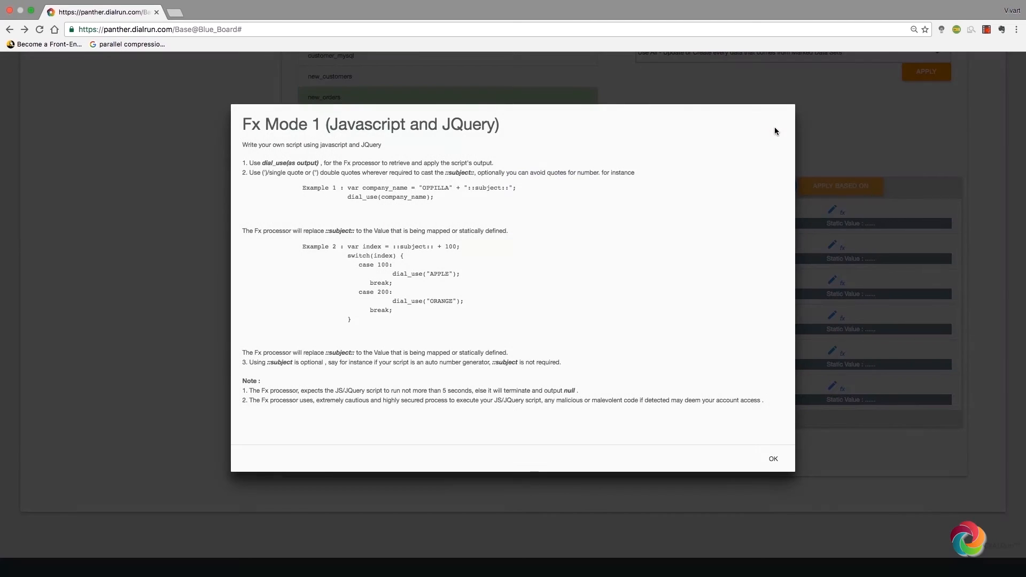
mouse_move(346, 197)
left_mouse_down()
mouse_move(435, 197)
mouse_move(346, 197)
left_mouse_up()
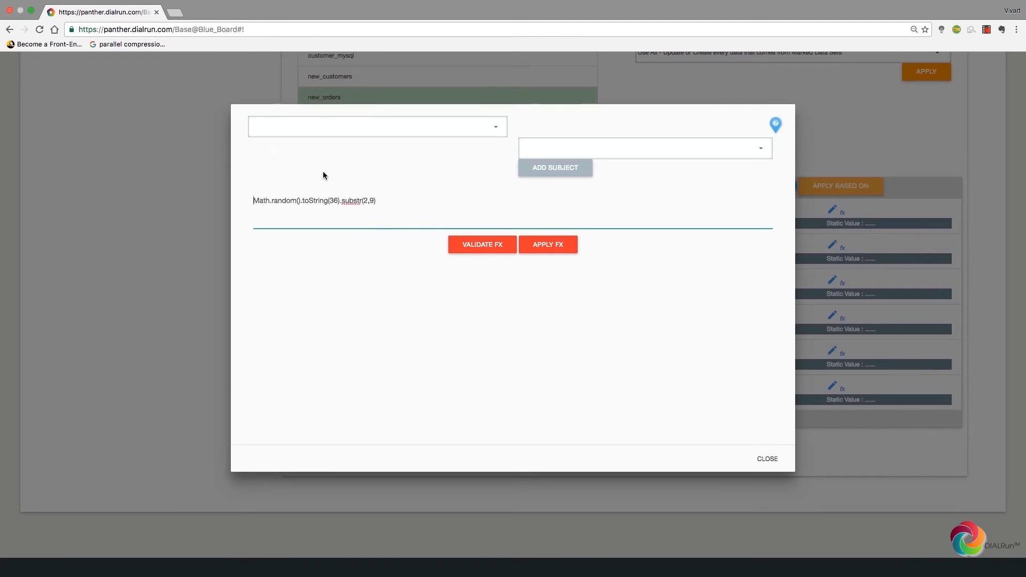
type("dial_use(Math.random().toString(36).substr(2,9")
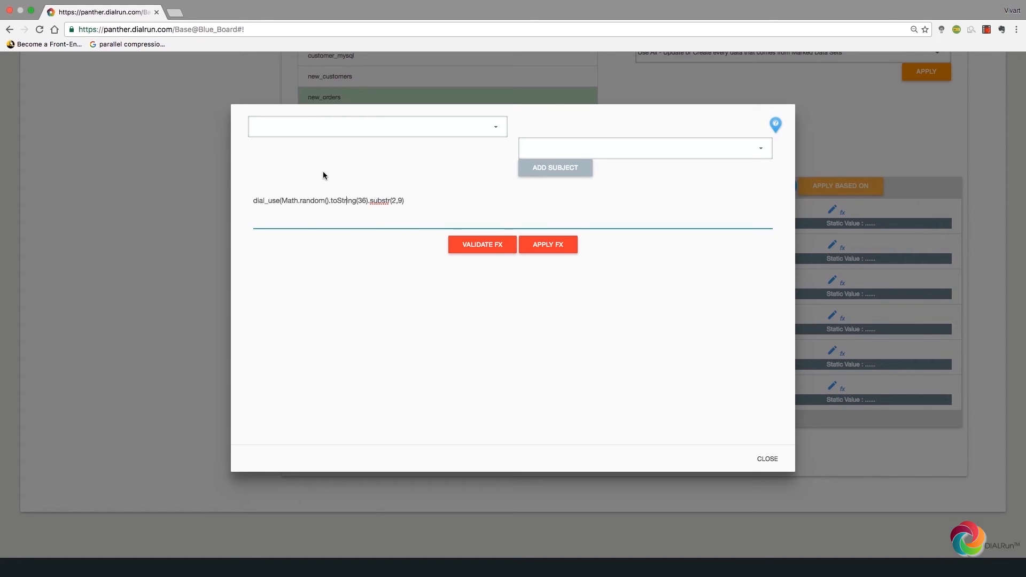
key("End")
type(")")
left_click(499, 255)
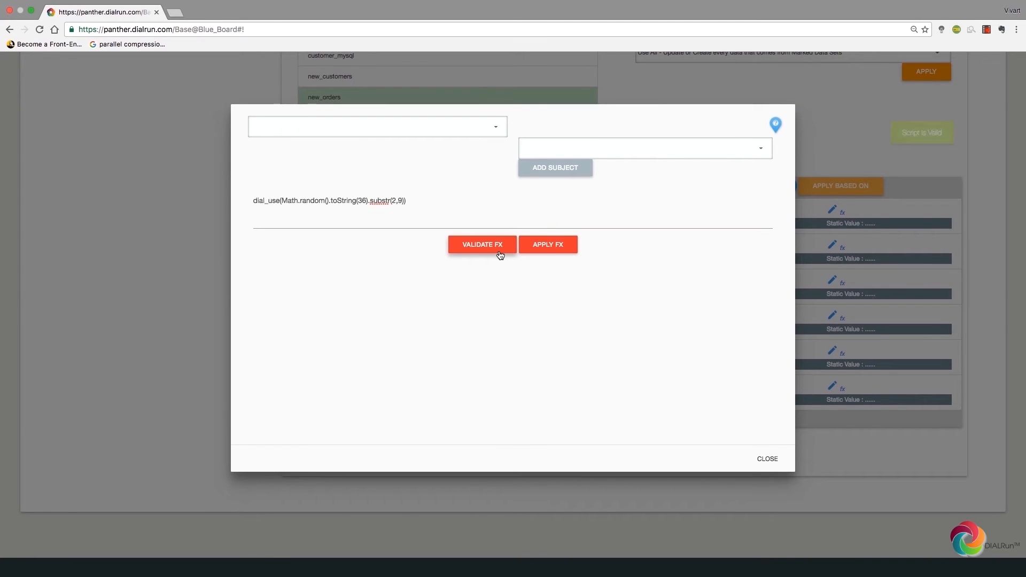
left_click(544, 246)
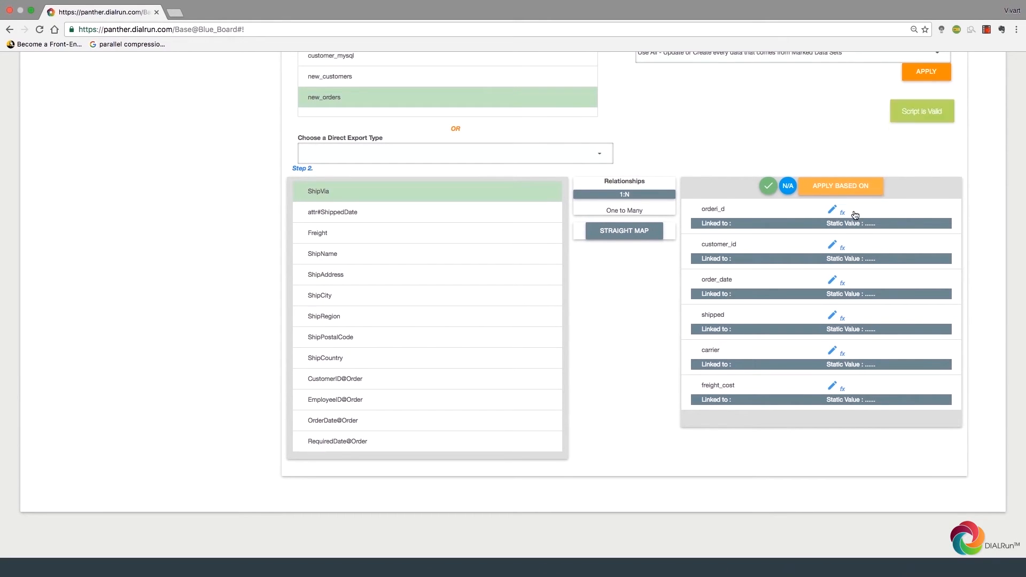
Step: Close the order_d function editor without making changes
left_click(843, 212)
left_click(481, 128)
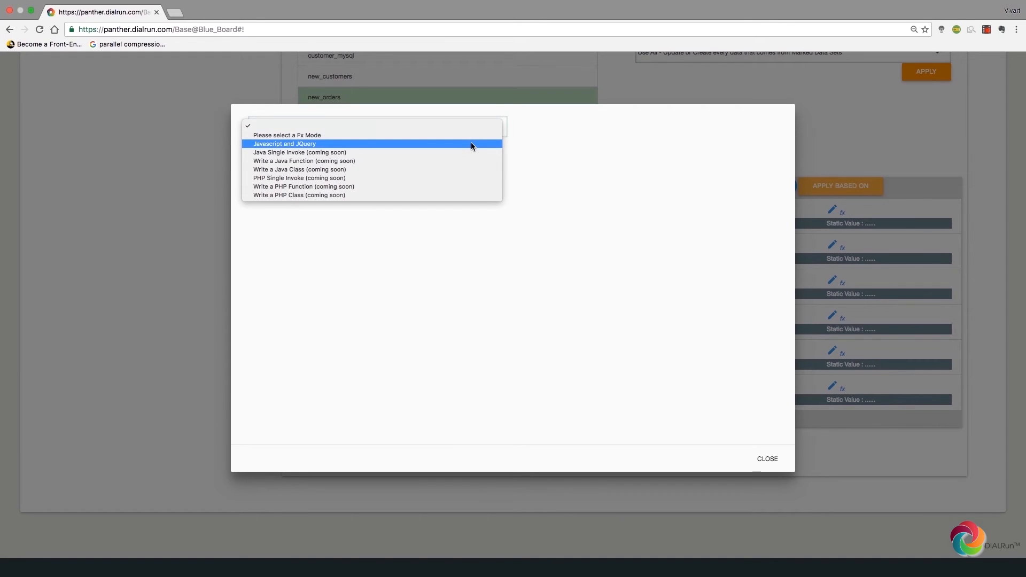
left_click(470, 143)
left_click(473, 240)
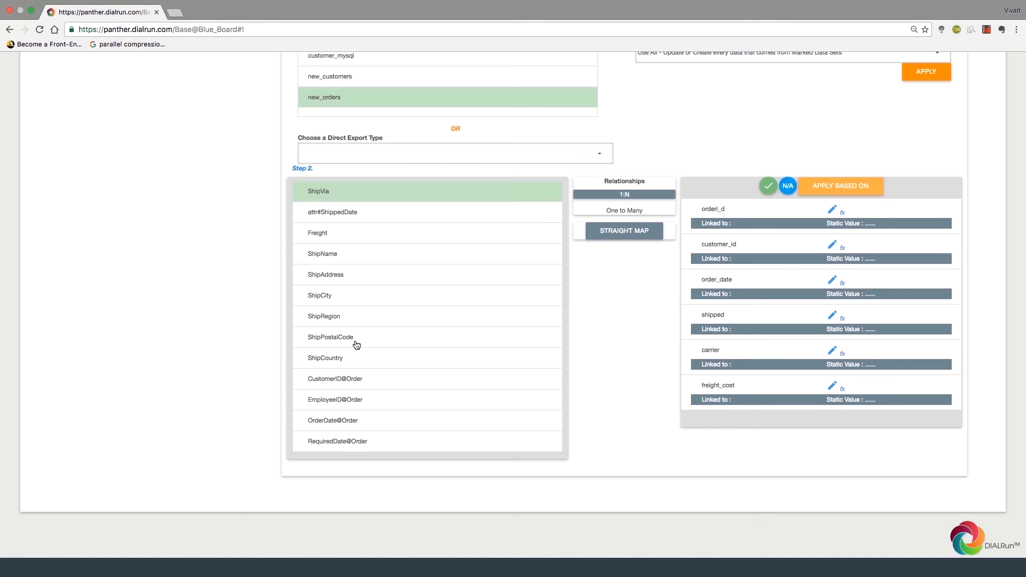
Step: Link customer_id to CustomerID@Order and order_date to OrderDate@Order
left_click(345, 382)
left_click(727, 251)
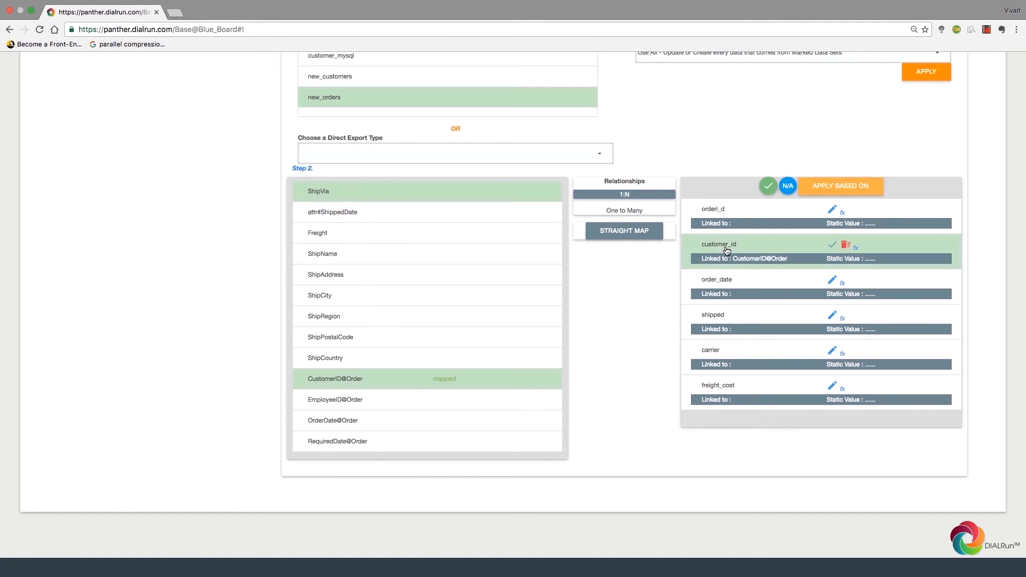
left_click(351, 422)
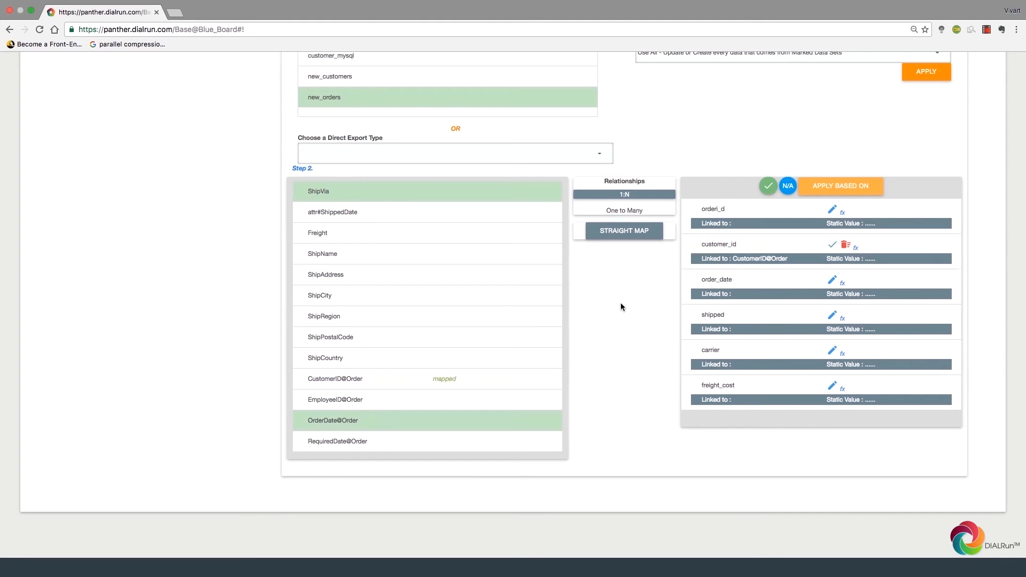
left_click(761, 281)
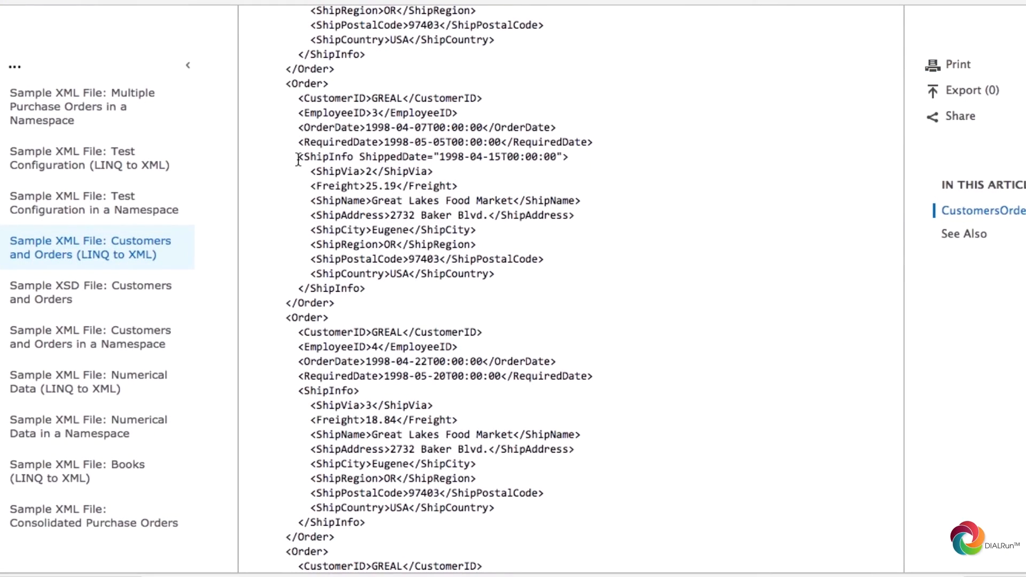
left_click_drag(298, 160, 573, 166)
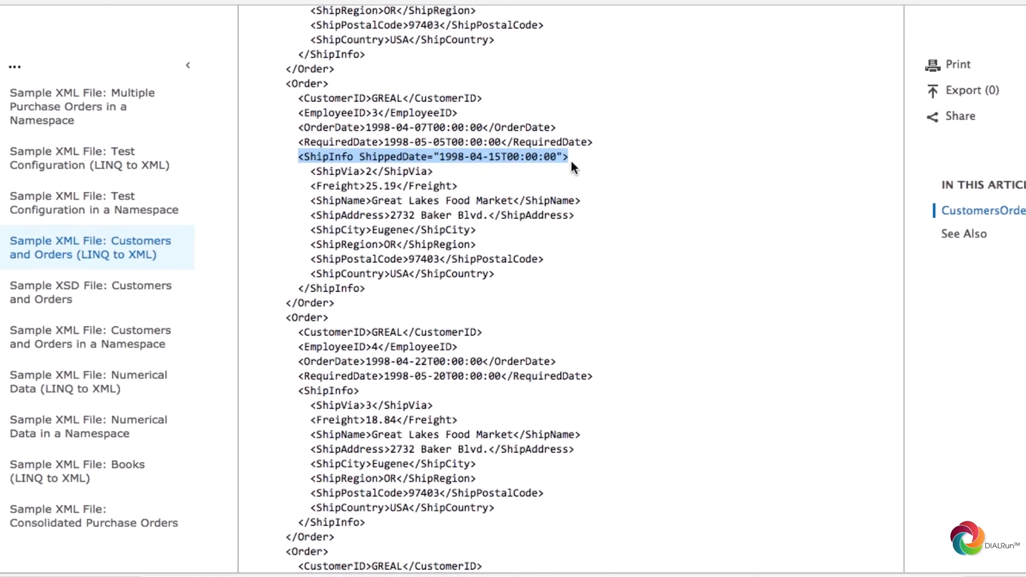
left_click(570, 159)
scroll(517, 374, "down", 3)
left_click_drag(481, 468, 289, 241)
left_click(289, 240)
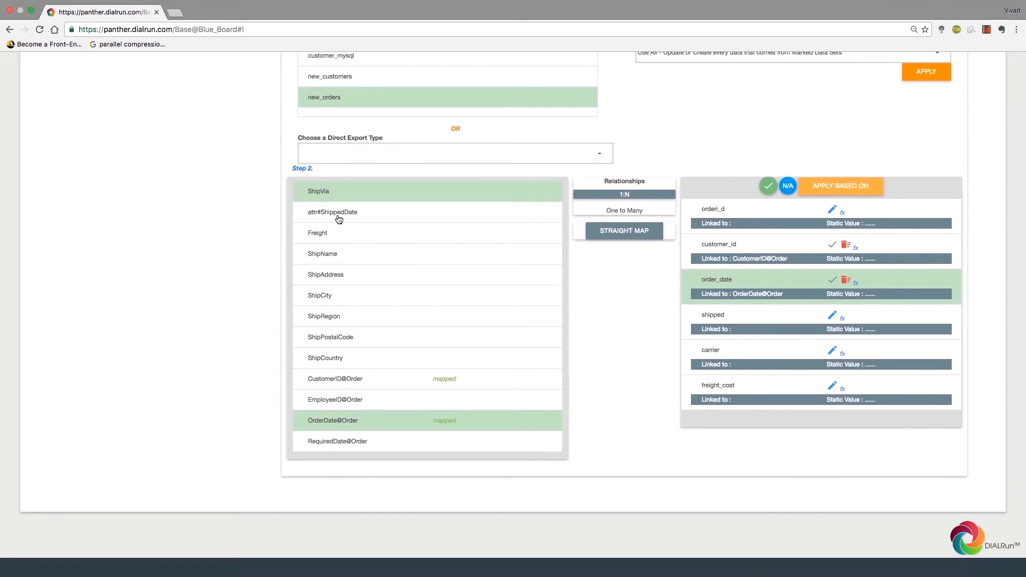
Step: Link shipped to attr#ShippedDate and give it a Javascript and JQuery function
left_click(339, 220)
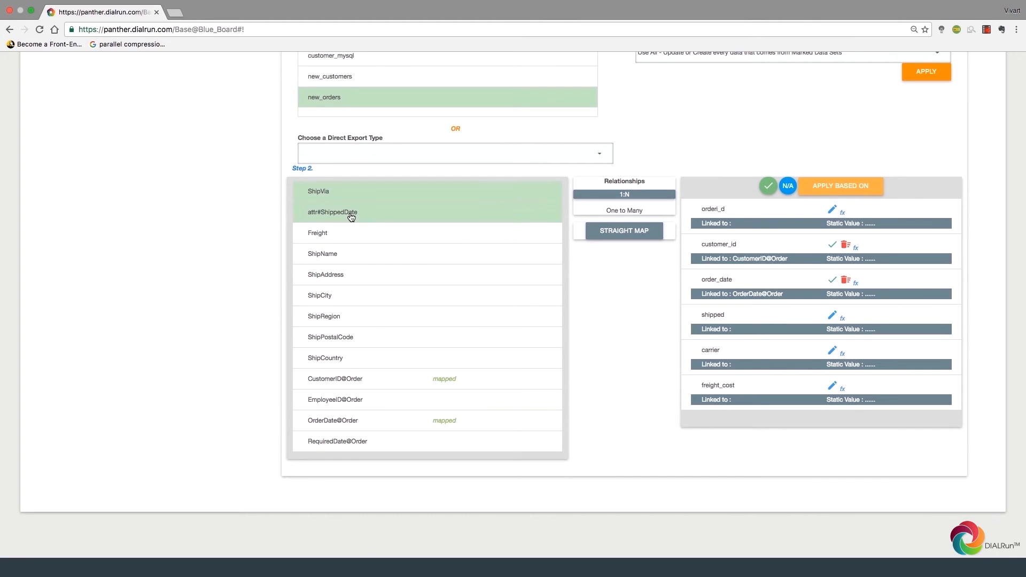
left_click(724, 320)
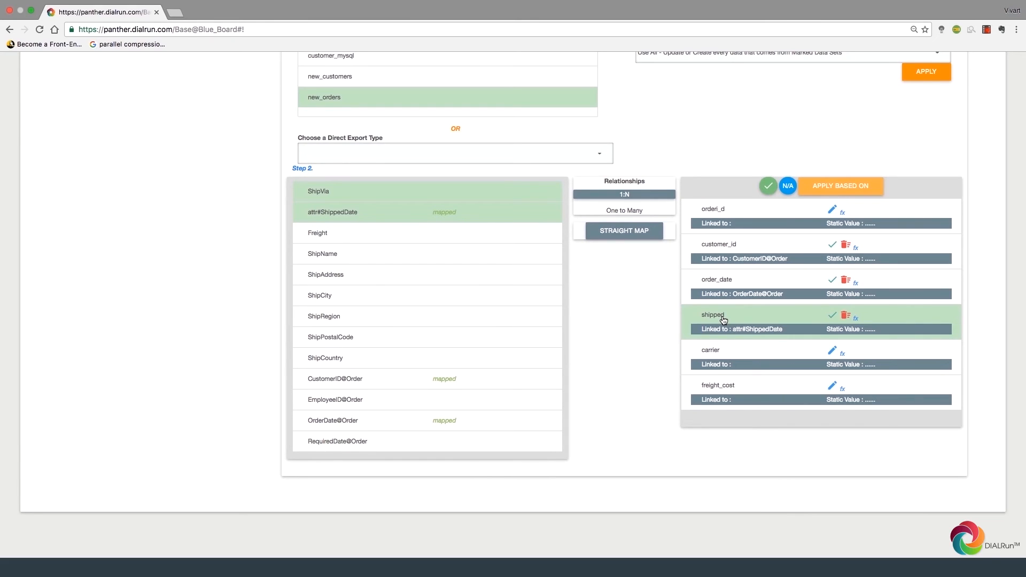
left_click(857, 321)
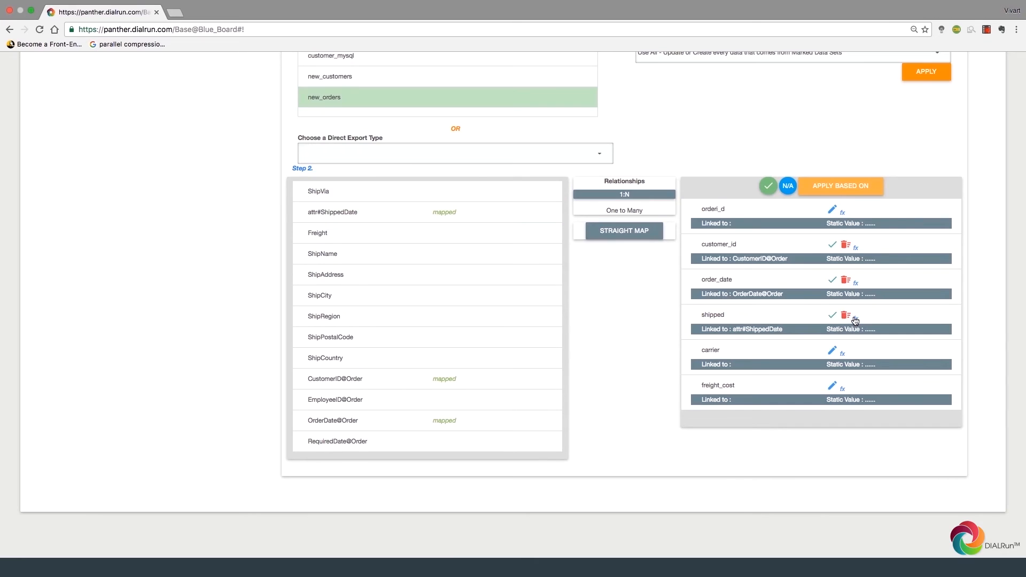
left_click(475, 131)
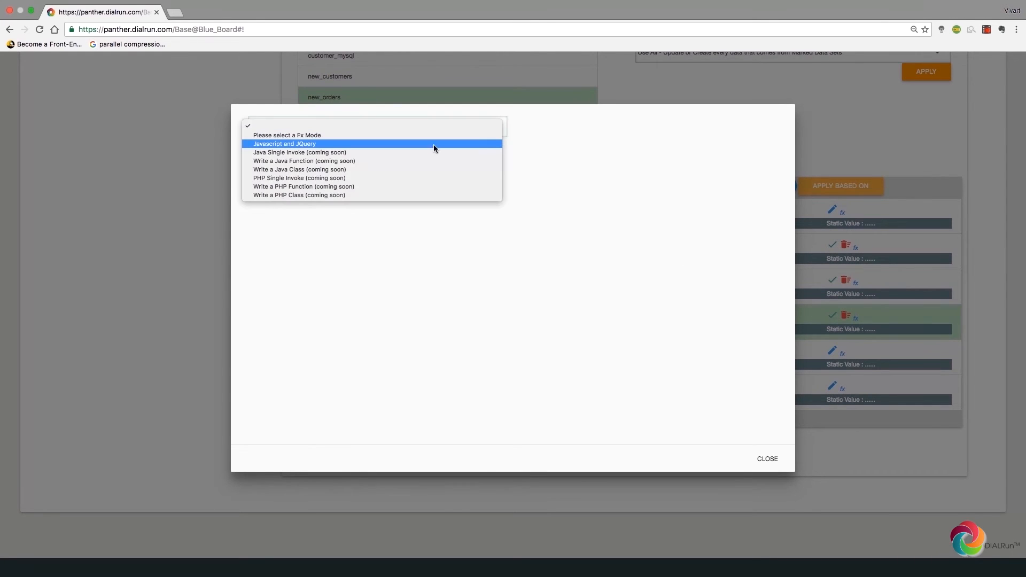
left_click(427, 144)
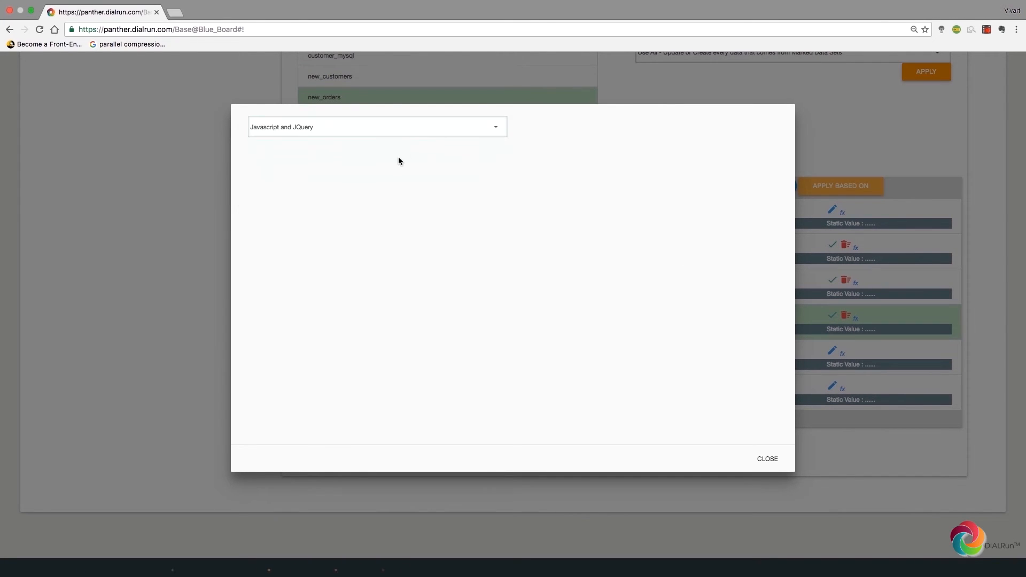
Step: Write var val set to the attr#ShippedDate value, followed by the pasted if/else block
left_click(309, 188)
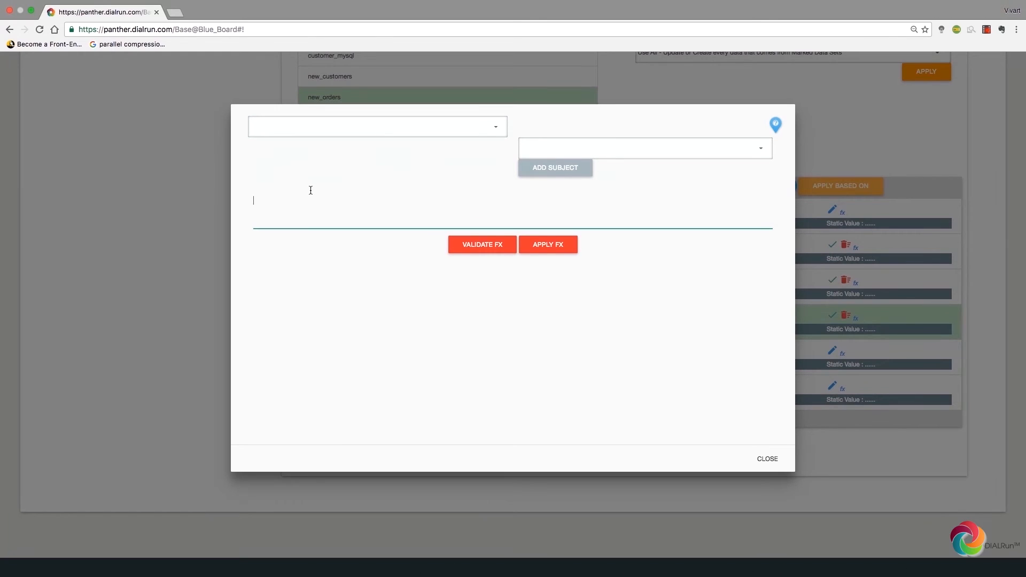
type("var val =")
type("if(val.length>0)       dial_use(1); else    dial_use(0);")
type("''")
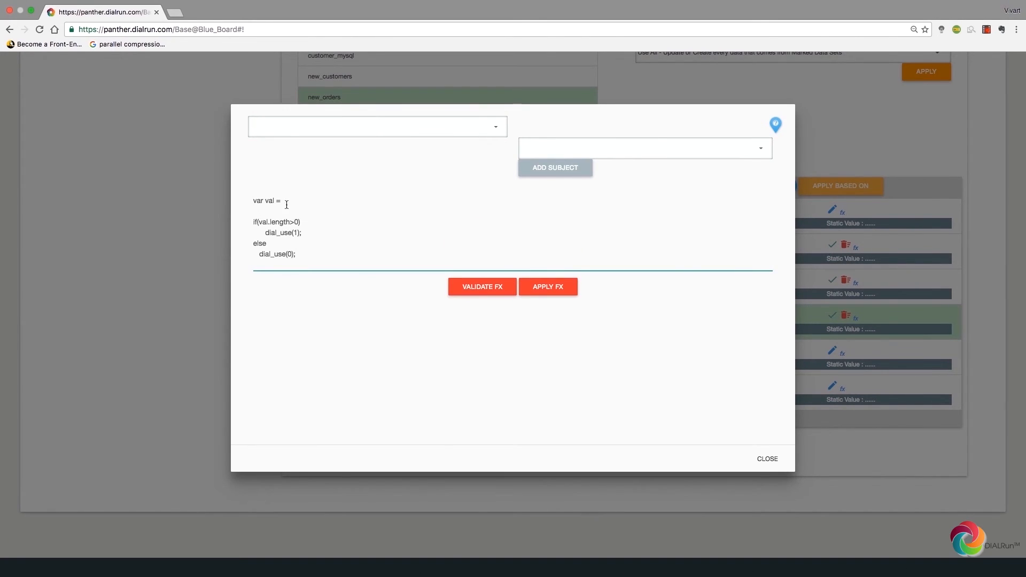
key("Delete")
type(";")
key("Left")
key("Left")
key("Left")
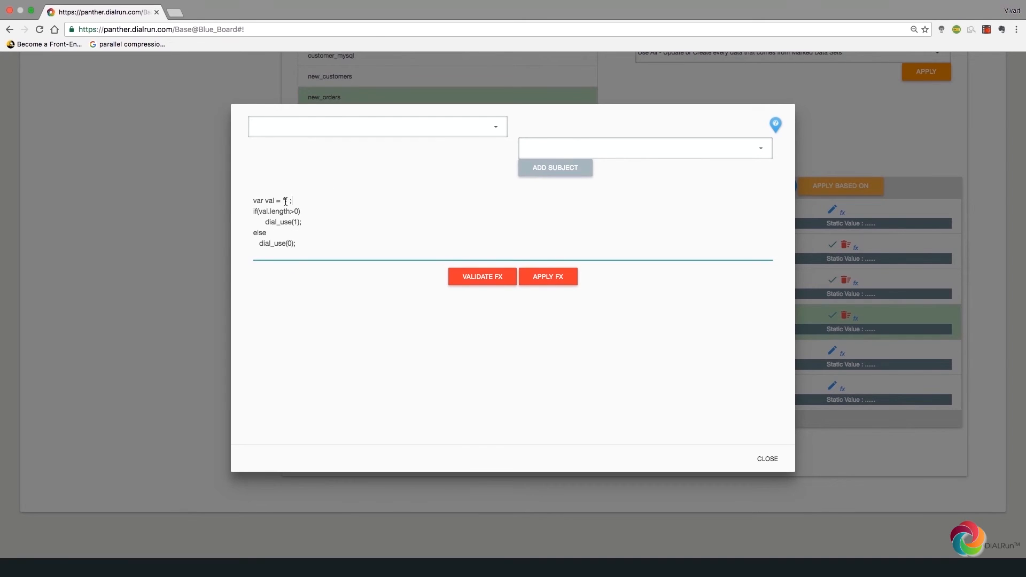
left_click(665, 152)
left_click(601, 155)
left_click(572, 169)
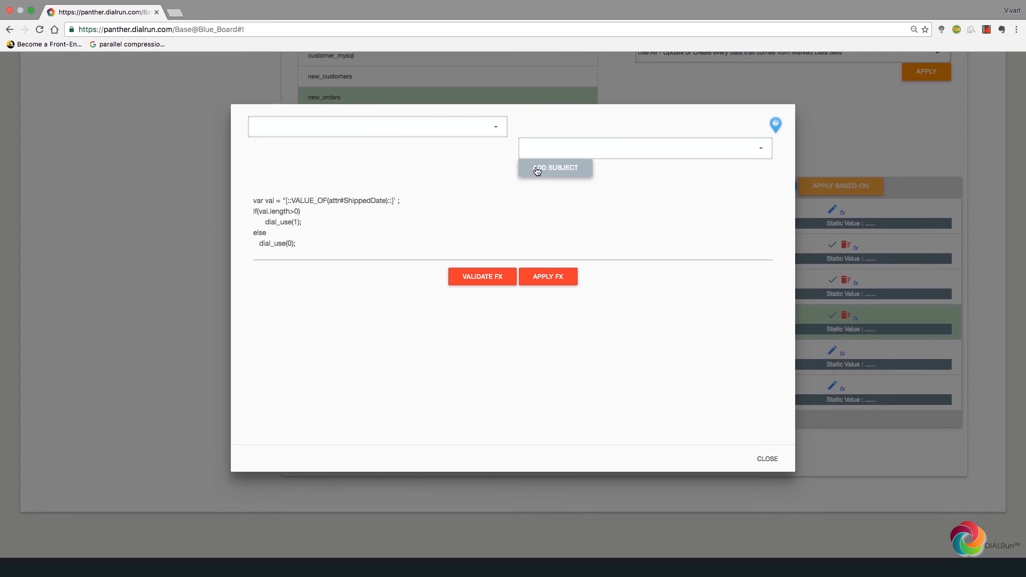
Step: Restore the dial_use(0) else branch, then validate and apply the shipped function
left_click_drag(301, 211, 260, 209)
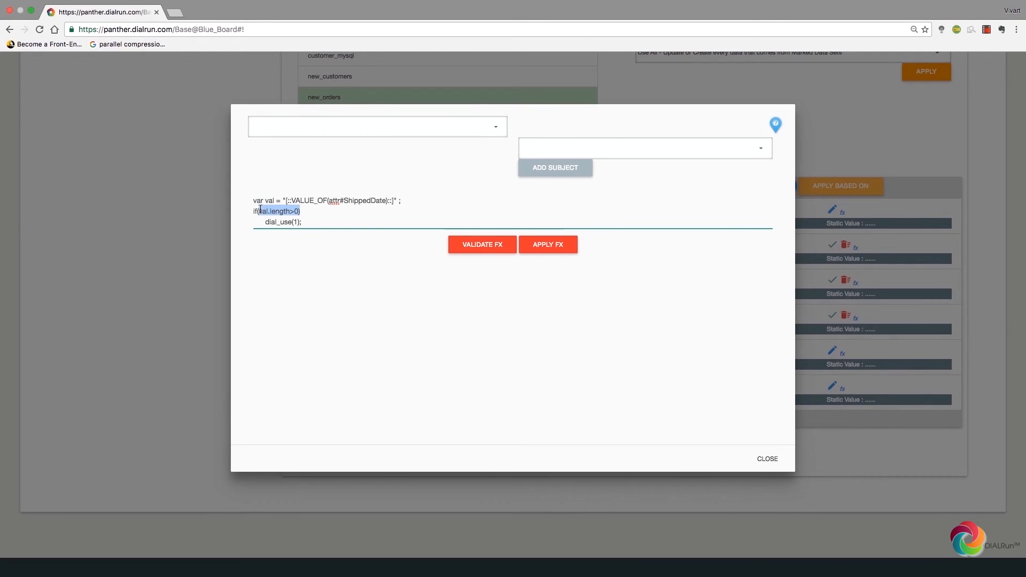
left_click(307, 214)
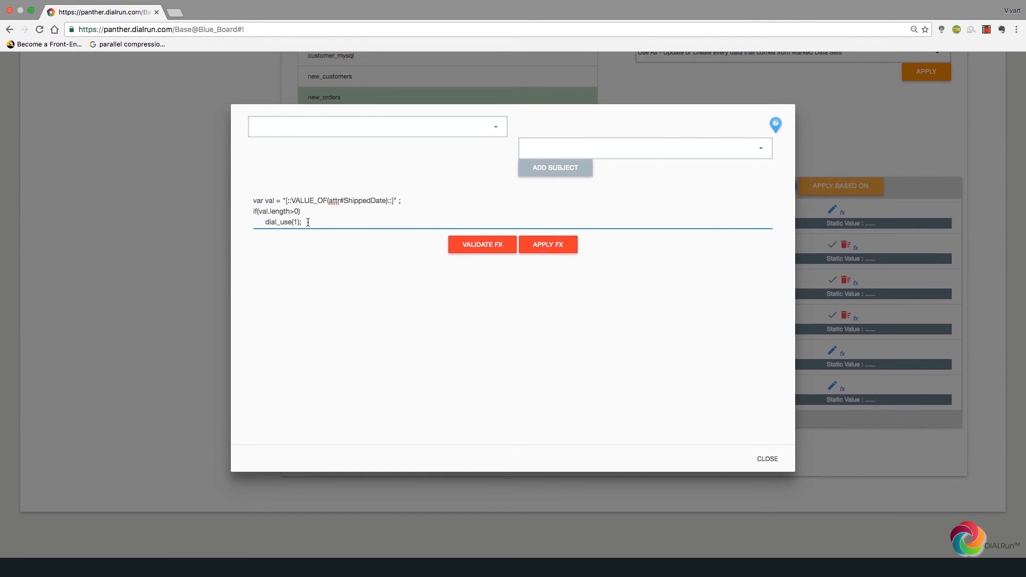
type("else   dial_use(0);")
mouse_move(301, 211)
left_mouse_down()
mouse_move(260, 212)
mouse_move(303, 223)
left_mouse_up()
left_click(260, 211)
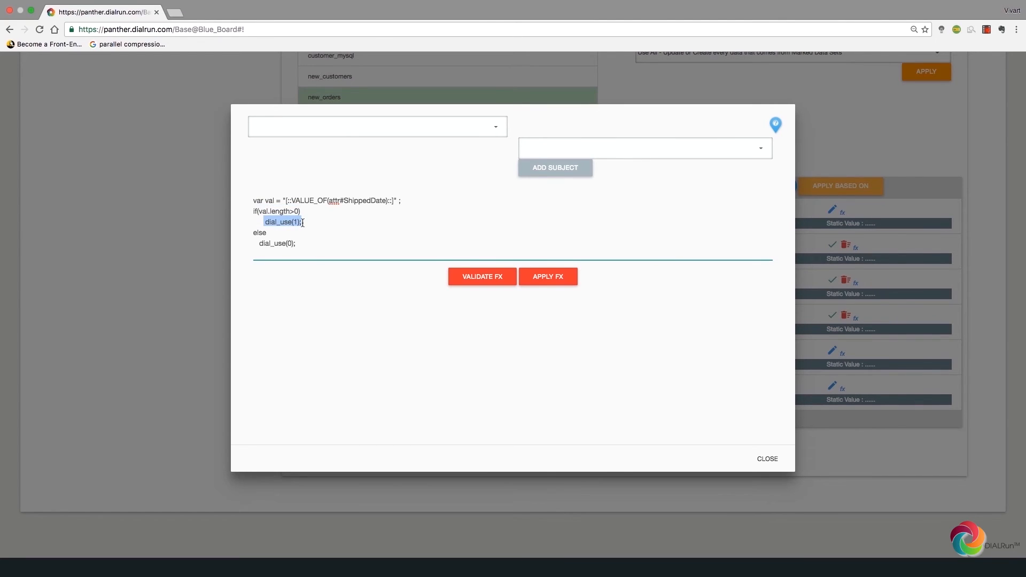
left_click(303, 222)
left_click_drag(298, 244, 258, 245)
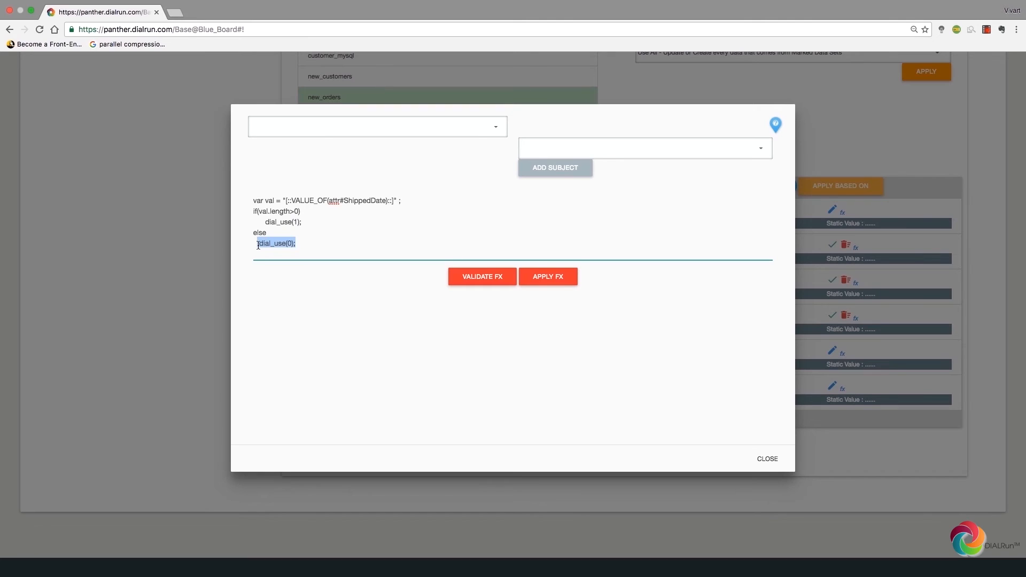
left_click(258, 245)
left_click(548, 278)
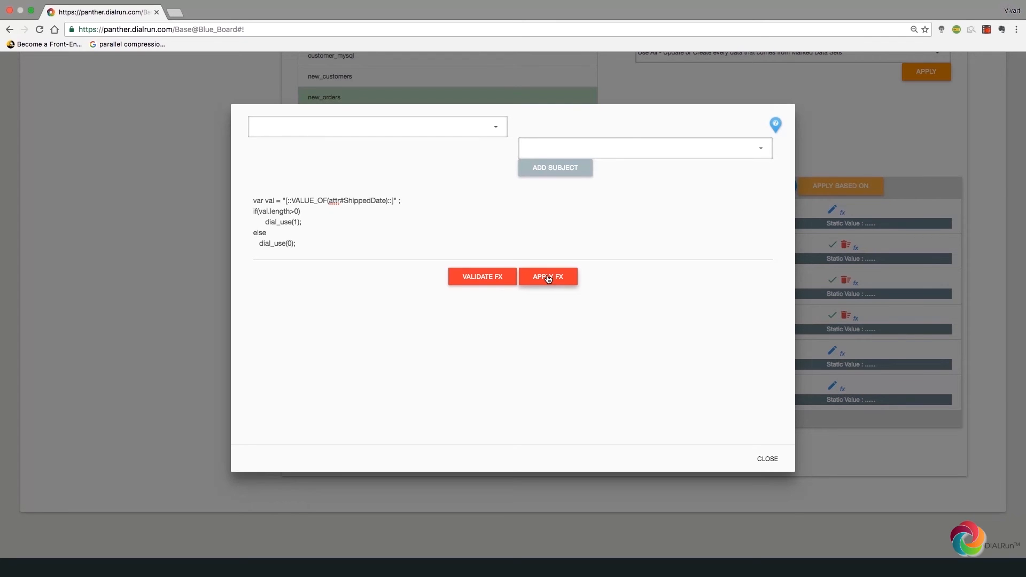
left_click(548, 277)
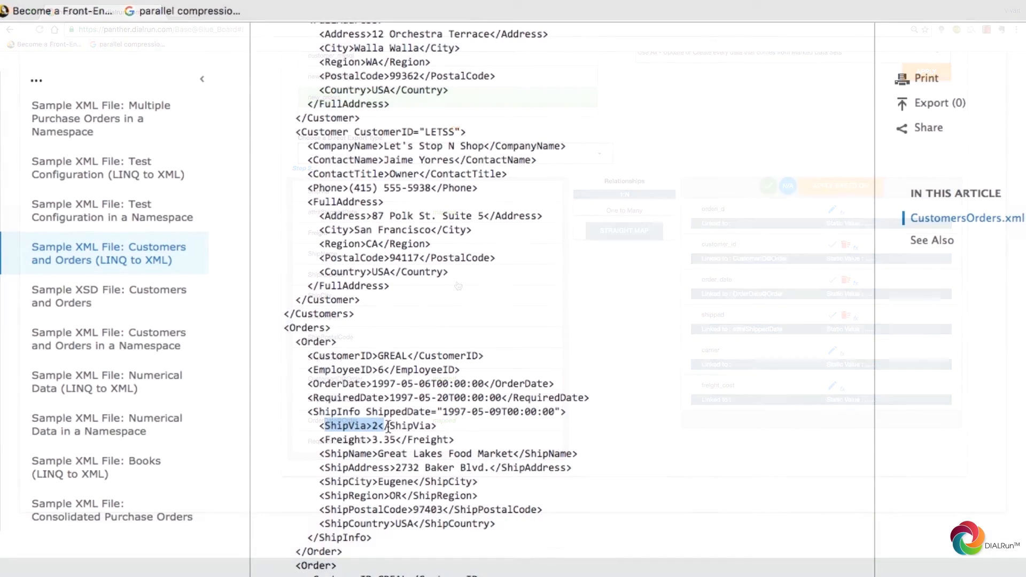
left_click_drag(387, 426, 438, 428)
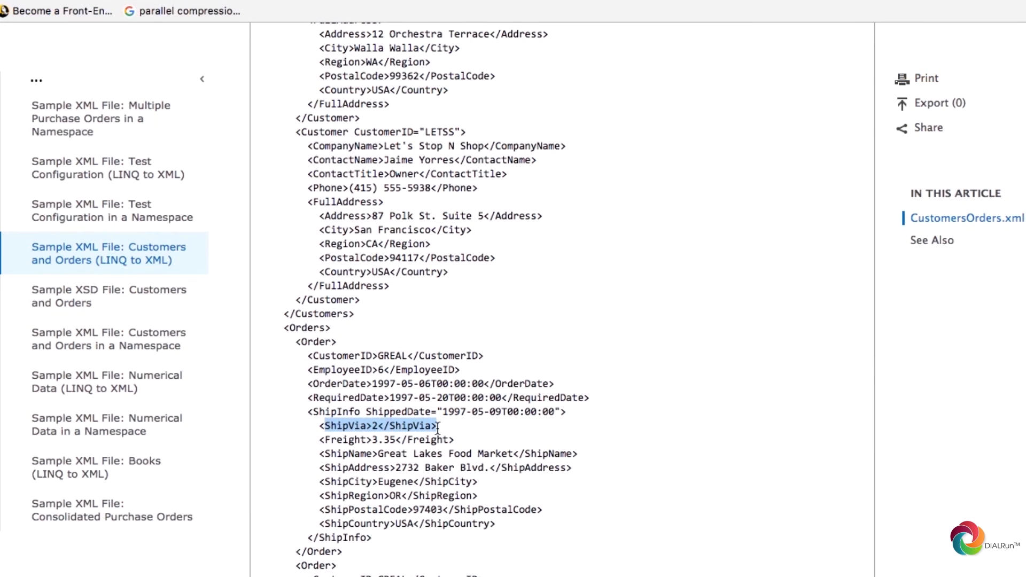
left_click(437, 428)
scroll(437, 427, "down", 2)
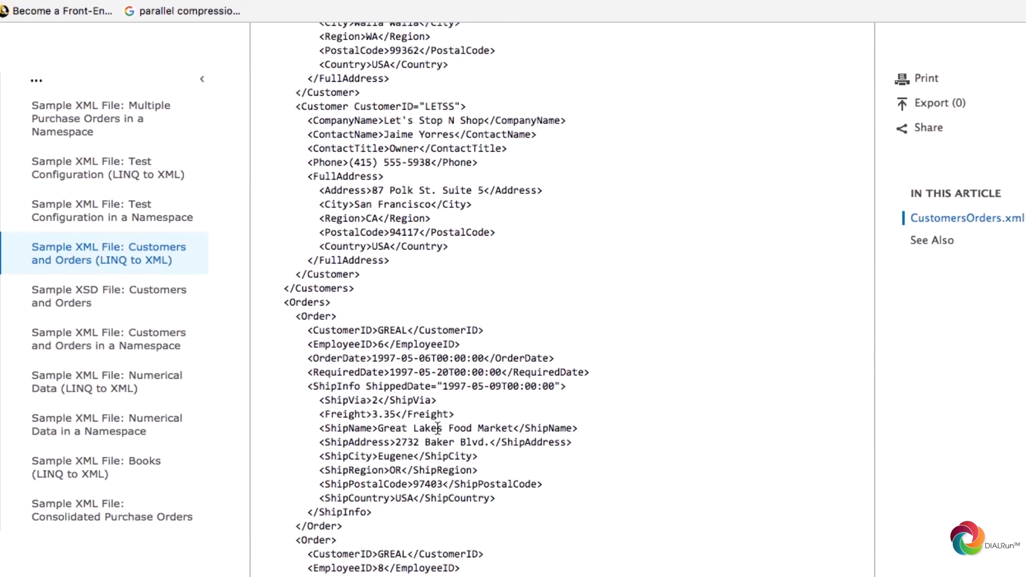
scroll(437, 427, "down", 3)
left_click_drag(320, 508, 447, 509)
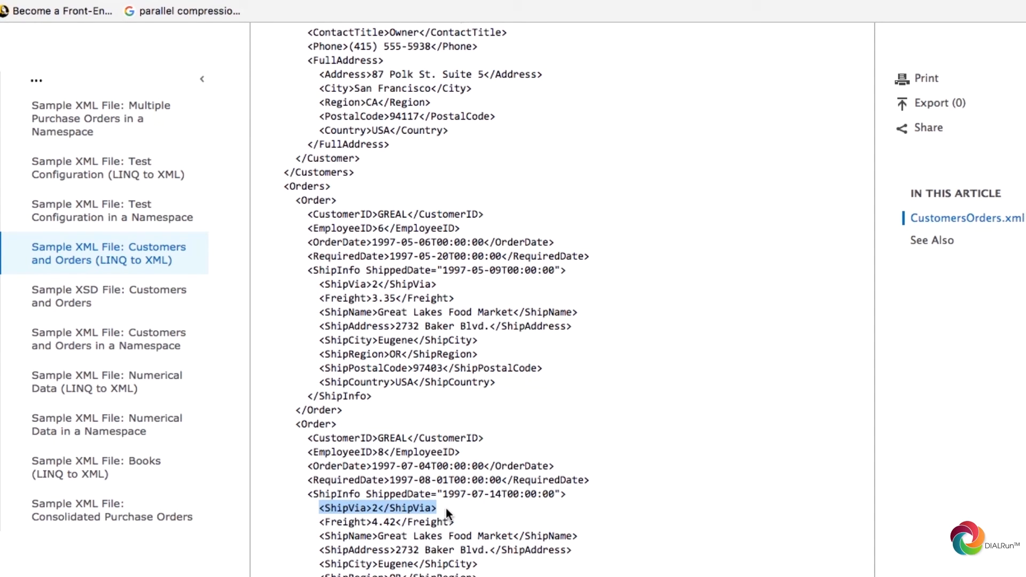
left_click(446, 508)
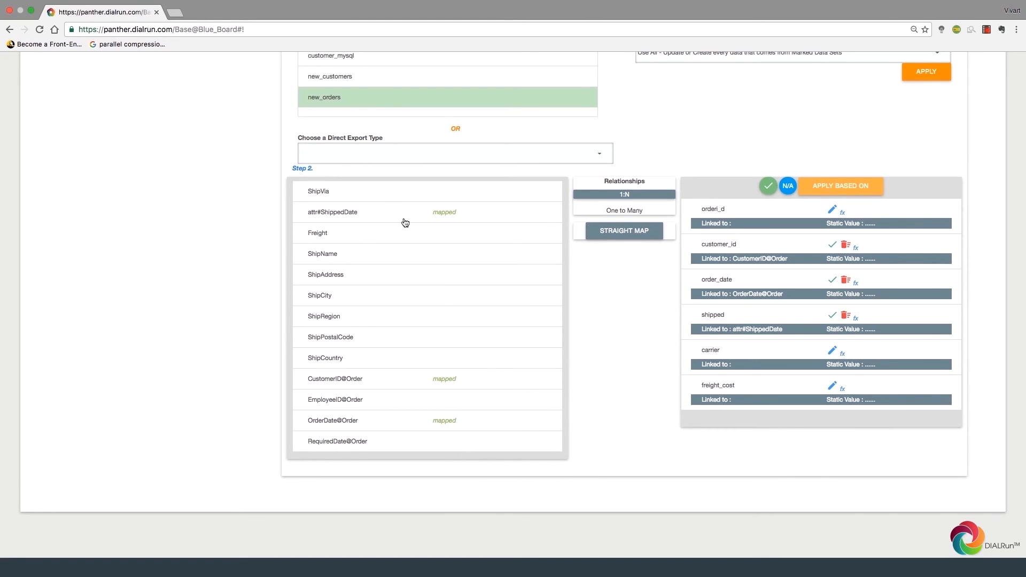
Step: Link the carrier column to ShipVia and start a Javascript and JQuery function for it
left_click(385, 196)
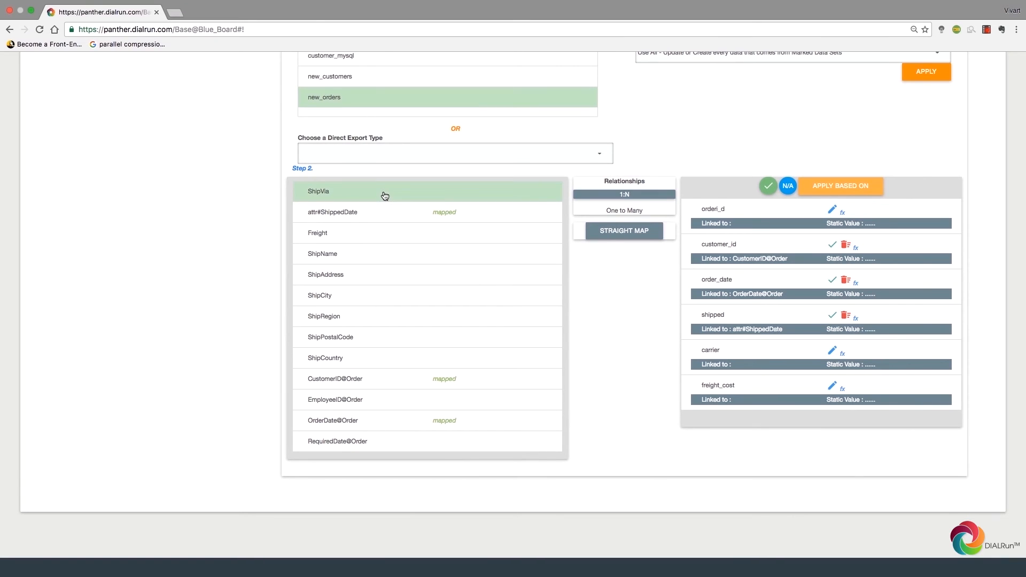
left_click(722, 348)
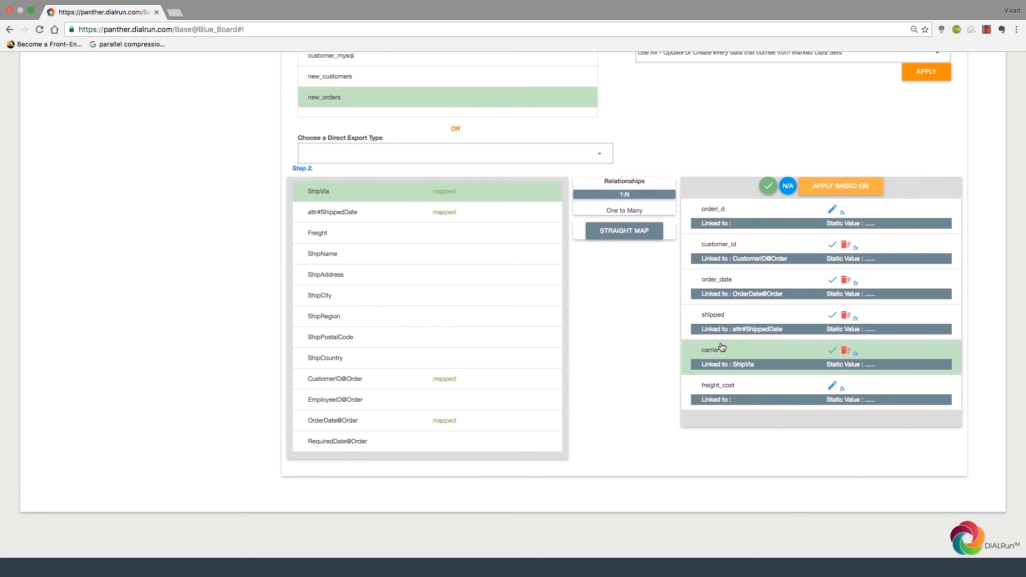
left_click(856, 354)
left_click(419, 124)
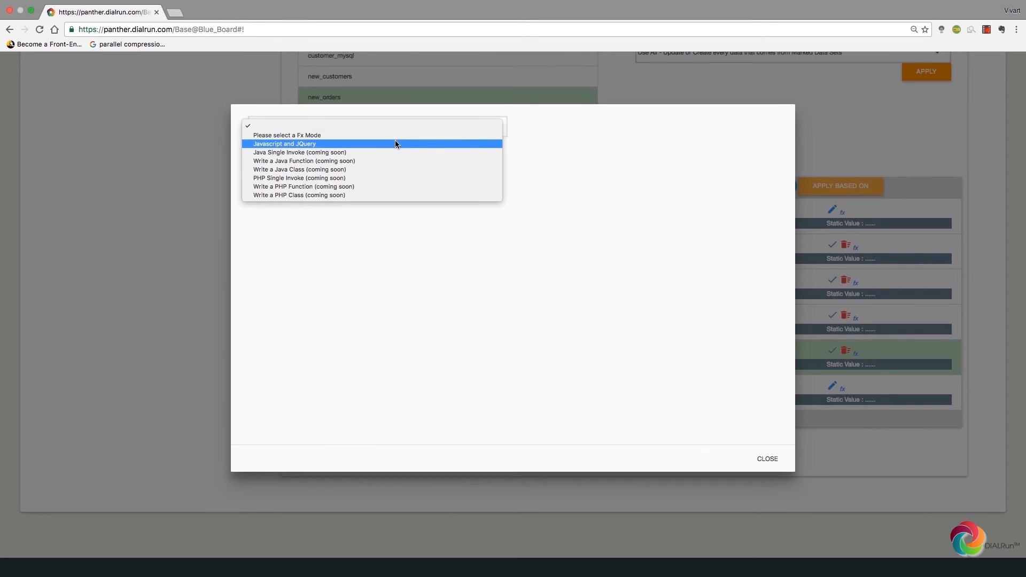
left_click(395, 143)
Step: Write the pasted switch statement with ShipVia as its subject: 1 UPS, 2 FEDEX, 3 DHL, else USPS
left_click(298, 216)
type("switch")
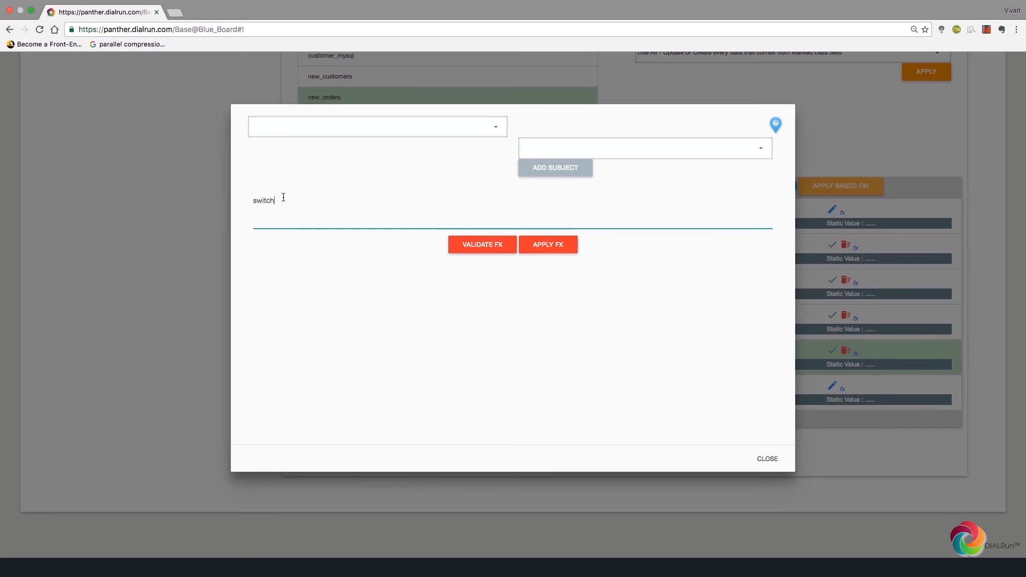
type("case \"1\": \tdial_use(\"UPS\"); \tbreak;  case \"2\": \tdial_use(\"FEDEX\"); \tbreak;  case \"3\": \tdial_use(\"DHL\"); \tbreak; default : \tdial_use(\"USPS\"); }")
left_click(283, 201)
type("()\"\"")
left_click(546, 156)
left_click(547, 156)
left_click(543, 168)
left_click(373, 197)
type("{")
Step: Validate the switch formula and apply it to the carrier field
left_click(476, 363)
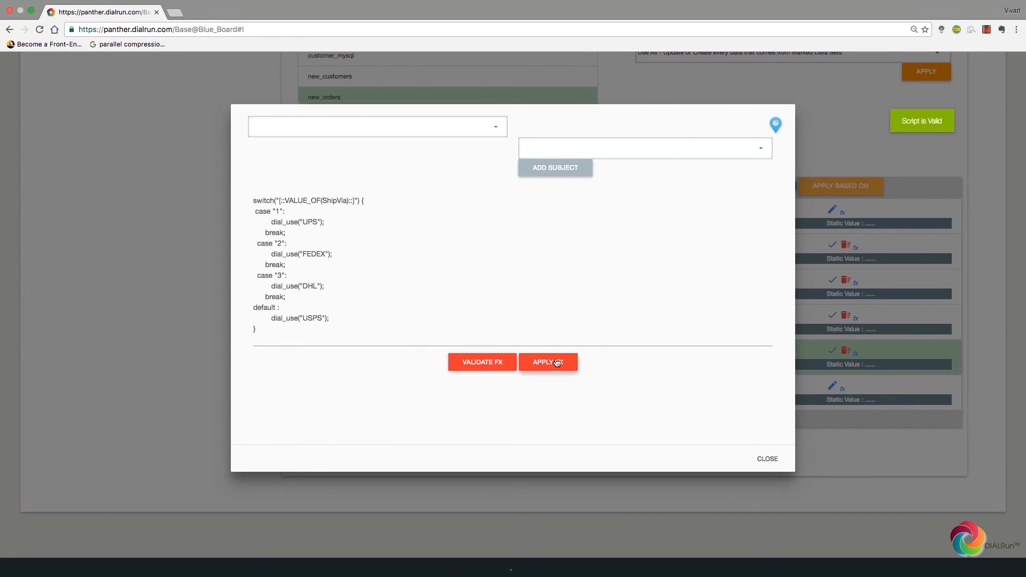
left_click(561, 360)
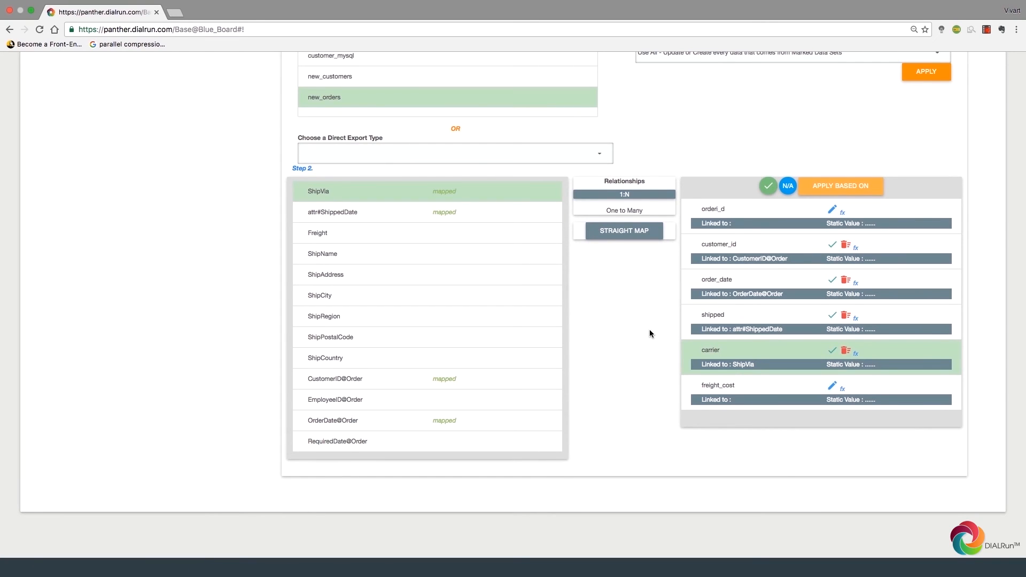
scroll(650, 330, "up", 3)
left_click(702, 128)
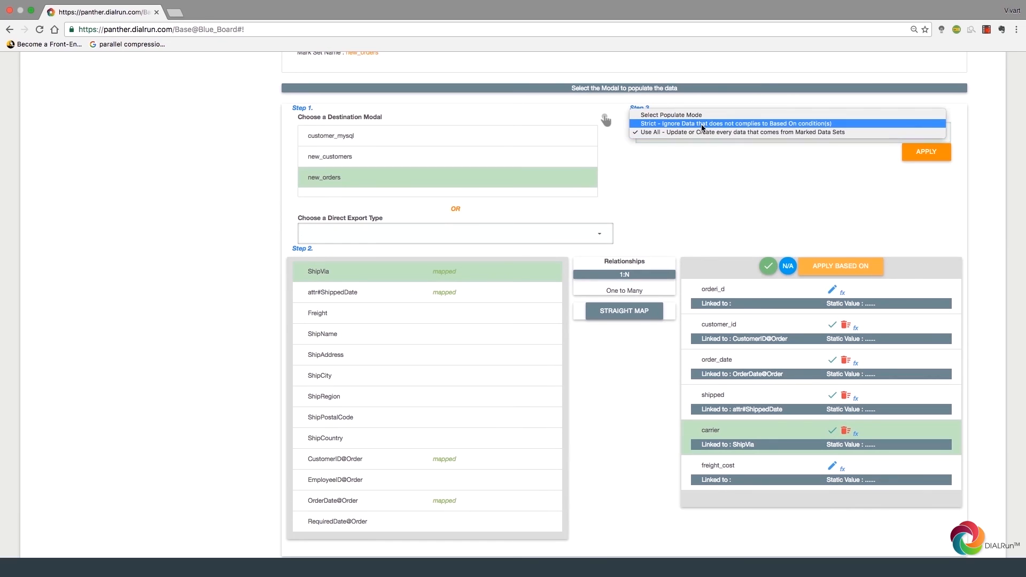
Step: Set new_orders to the Use All populate mode and save the multiple_req_single_cast cast
left_click(703, 133)
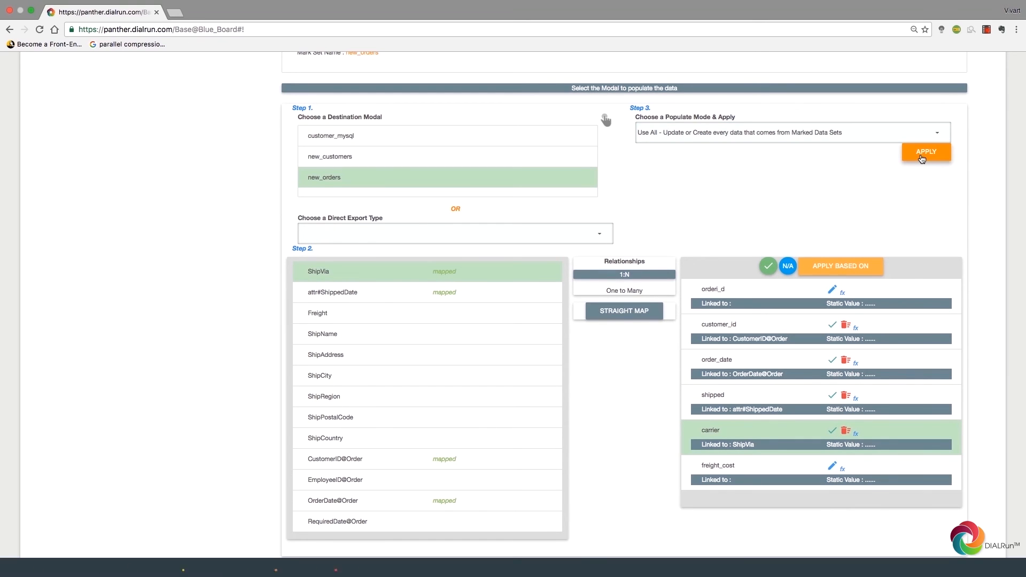
left_click(926, 153)
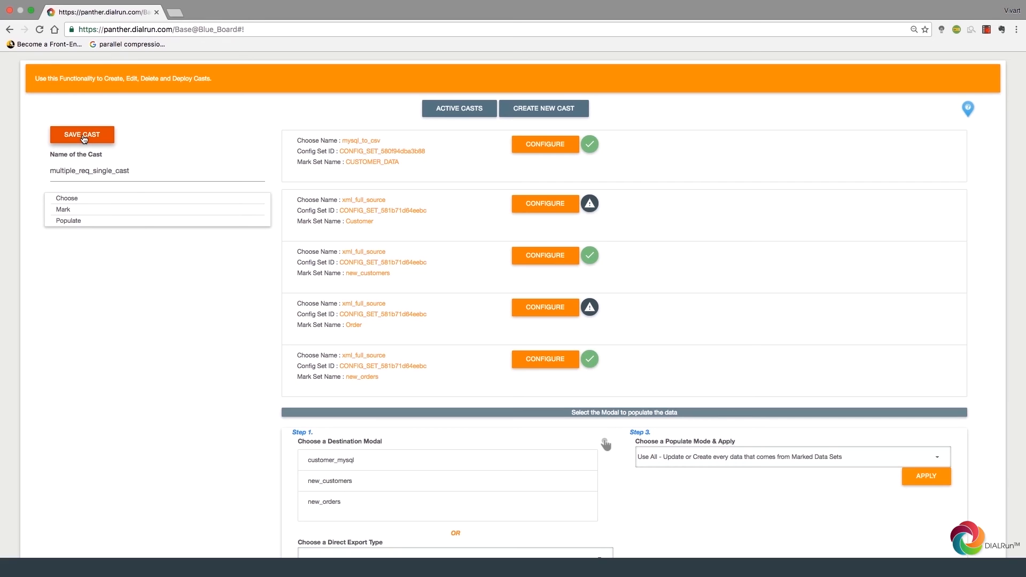
left_click(84, 139)
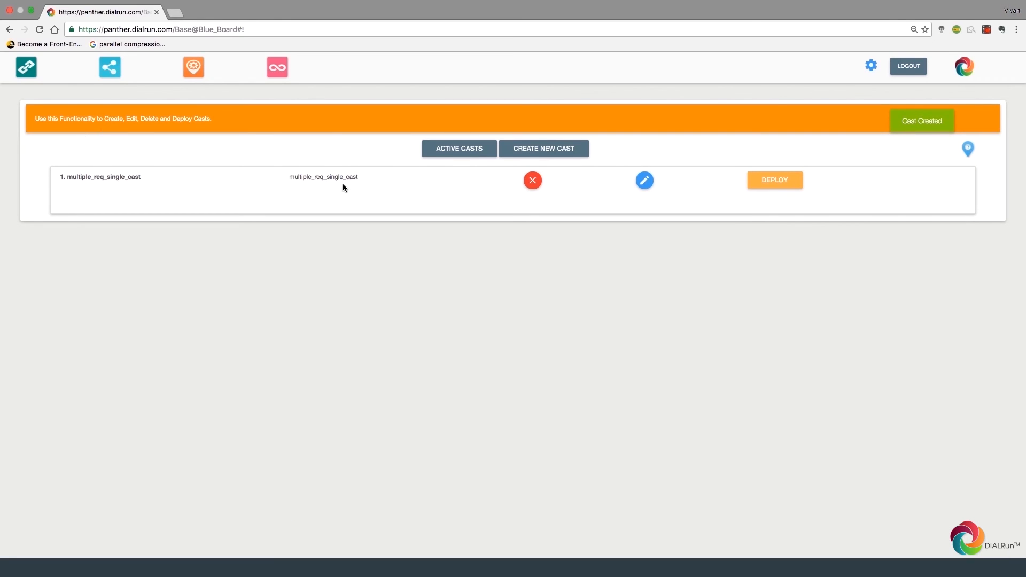
Step: Deploy the multiple_req_single_cast cast and go to the Manage DIAL page
left_click(768, 180)
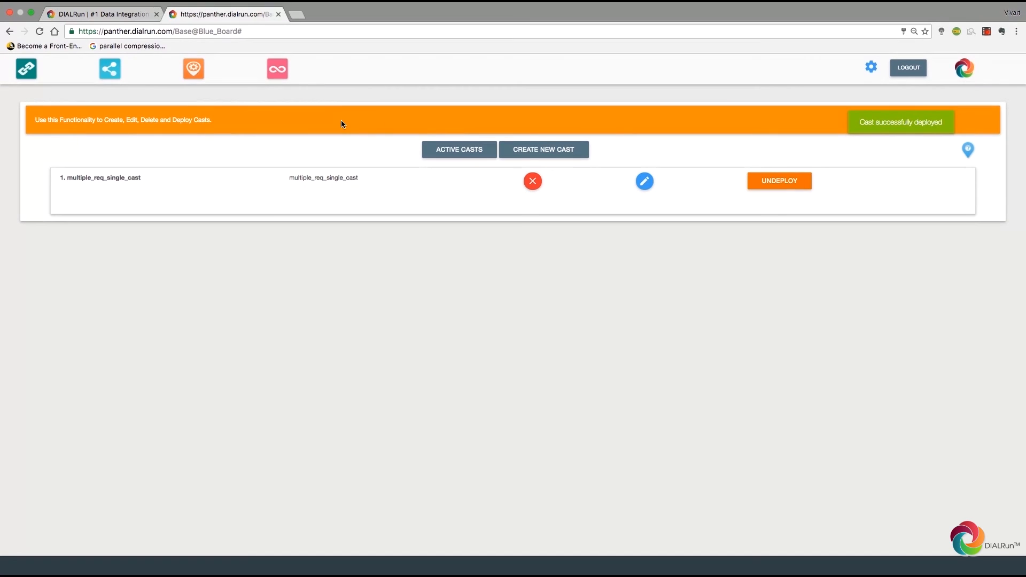
left_click(278, 83)
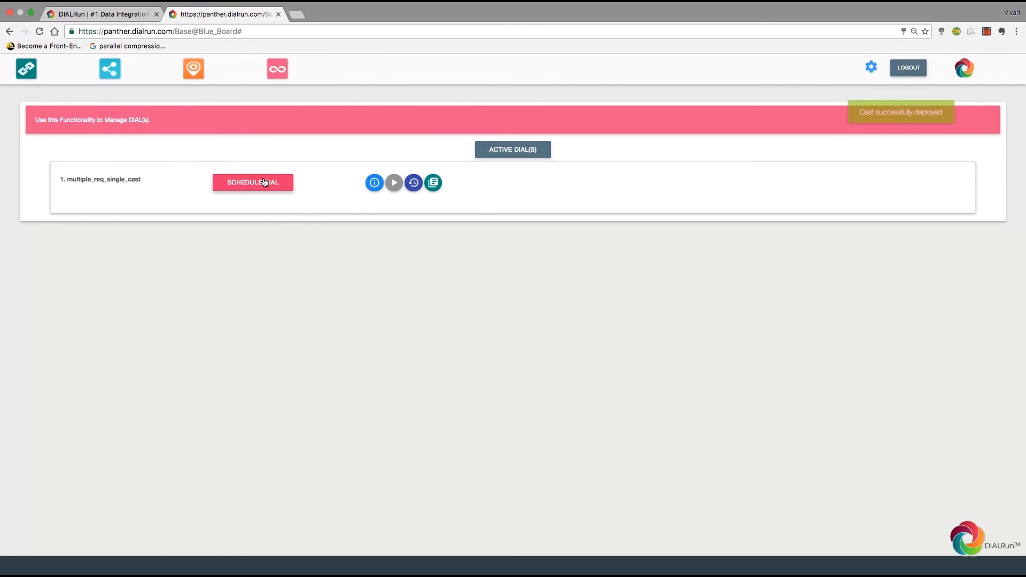
Step: Schedule the dial to run every day at 17:08
left_click(264, 183)
left_click(395, 177)
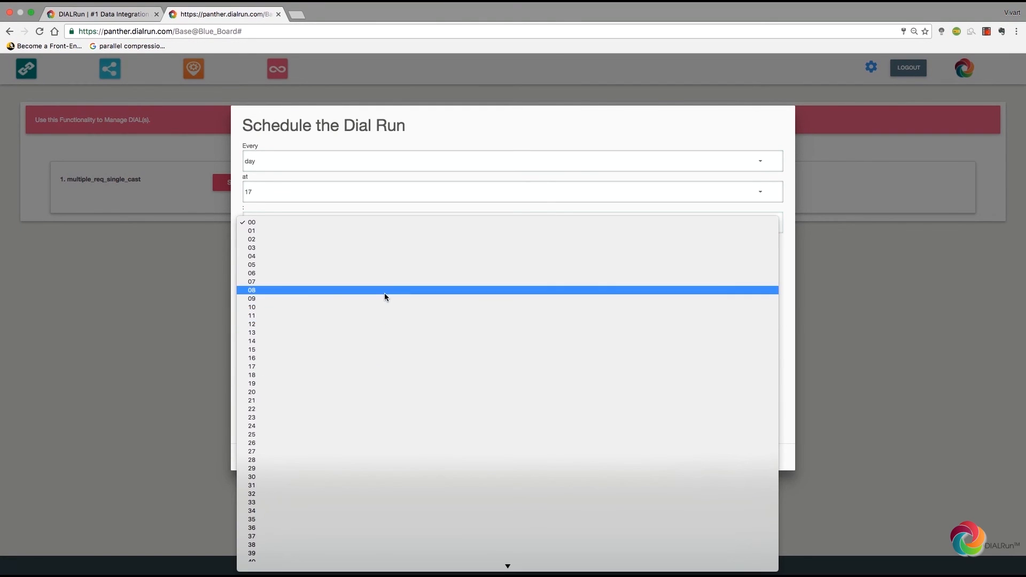
left_click(385, 295)
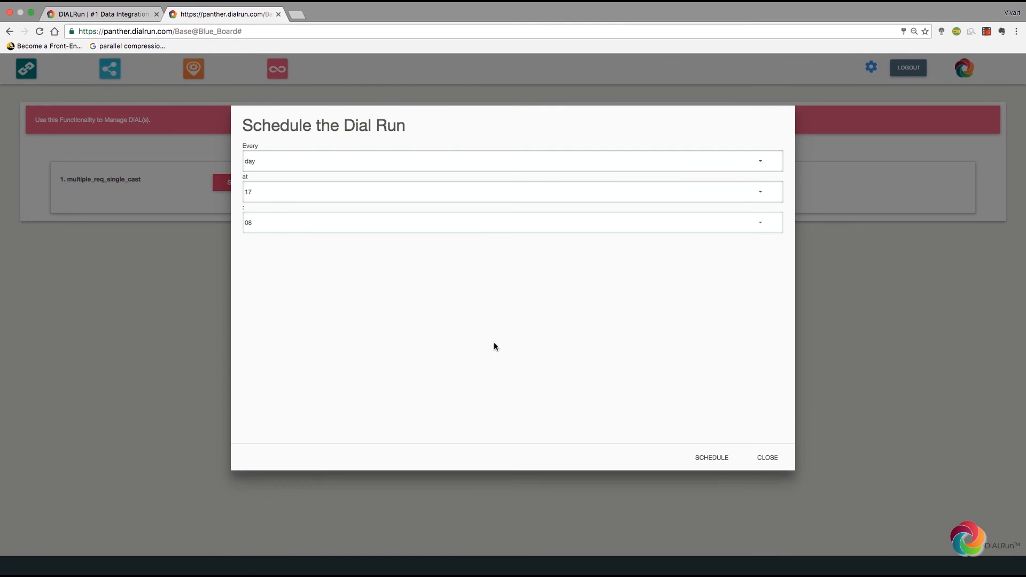
left_click(704, 457)
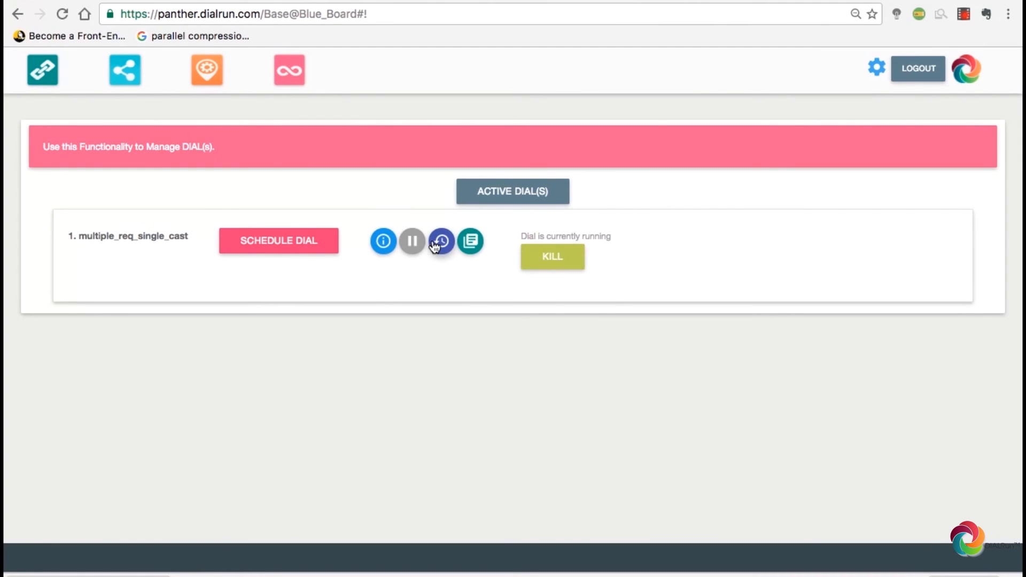
Step: Check the log of the 05:22 PM run, then download that run's output
left_click(434, 242)
left_click(385, 237)
left_click_drag(562, 173, 254, 146)
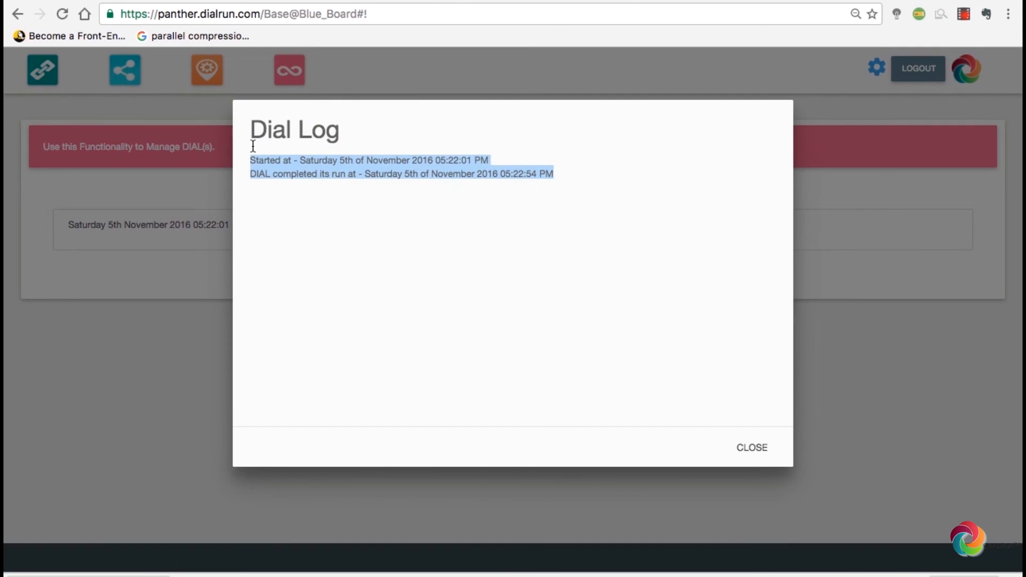
left_click(753, 447)
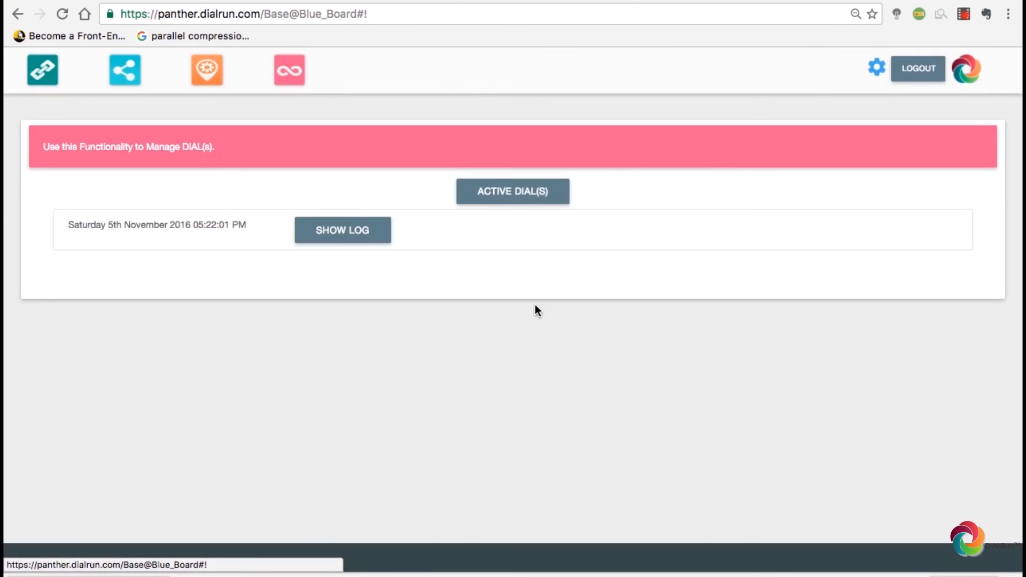
left_click(529, 193)
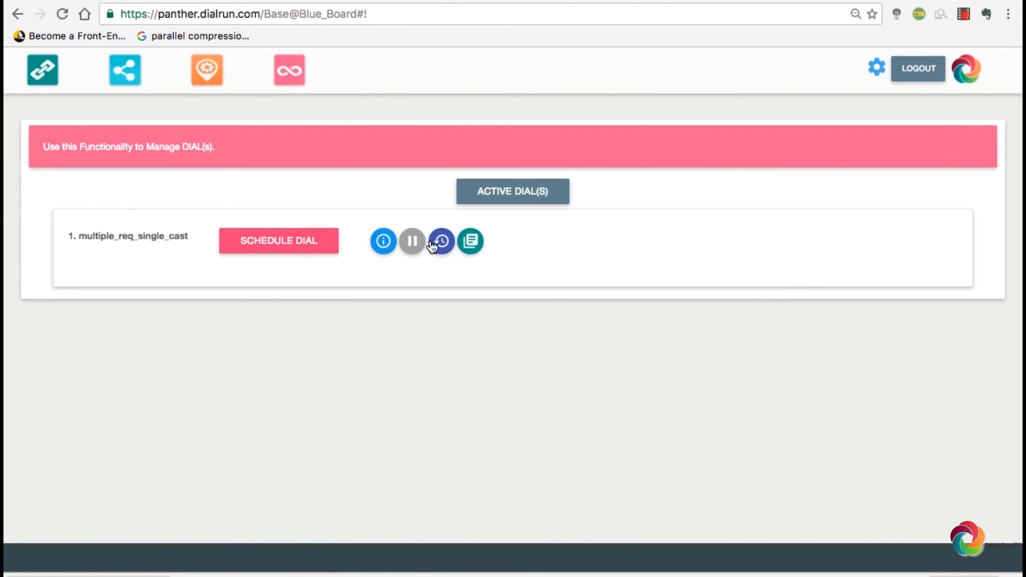
left_click(468, 242)
left_click(217, 237)
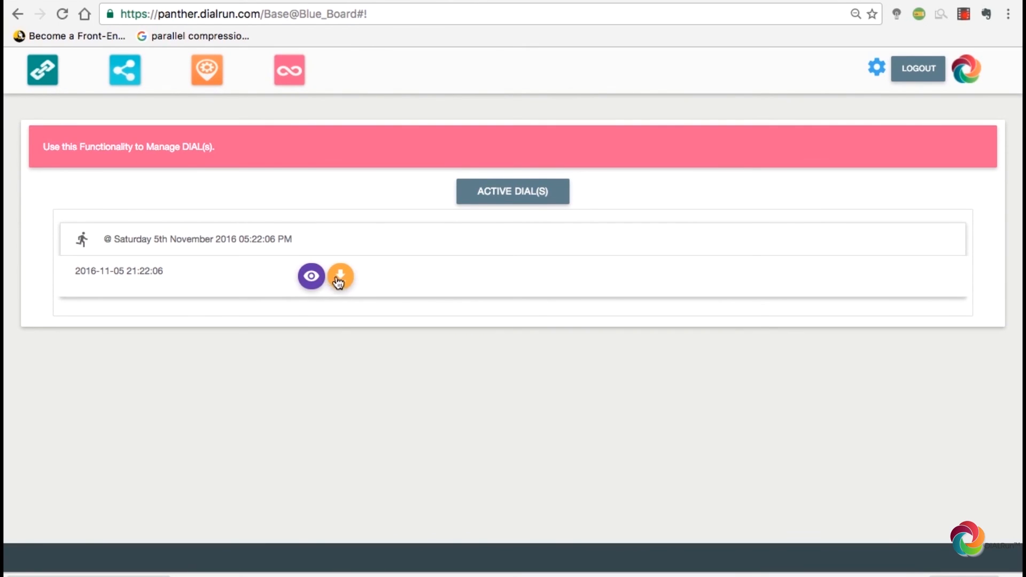
left_click(340, 278)
Step: Save customers.csv and scroll down to its final customer row, 123
left_click(748, 350)
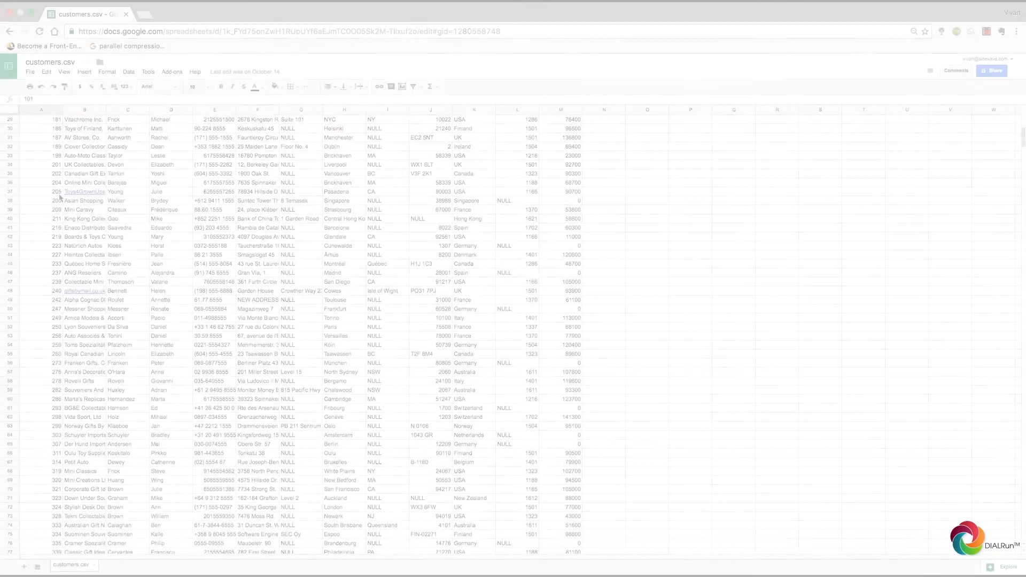
scroll(60, 199, "down", 20)
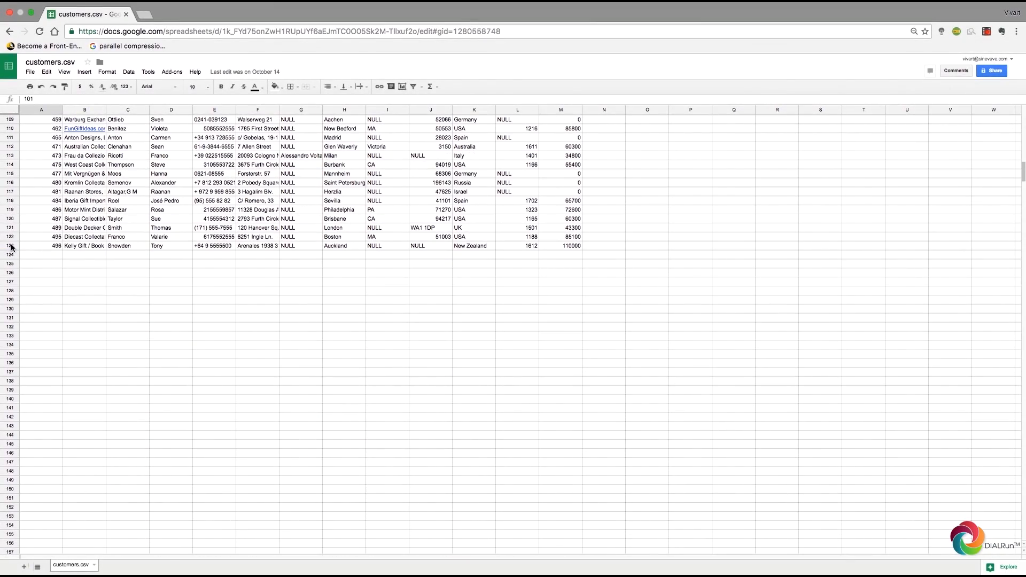
left_click(10, 246)
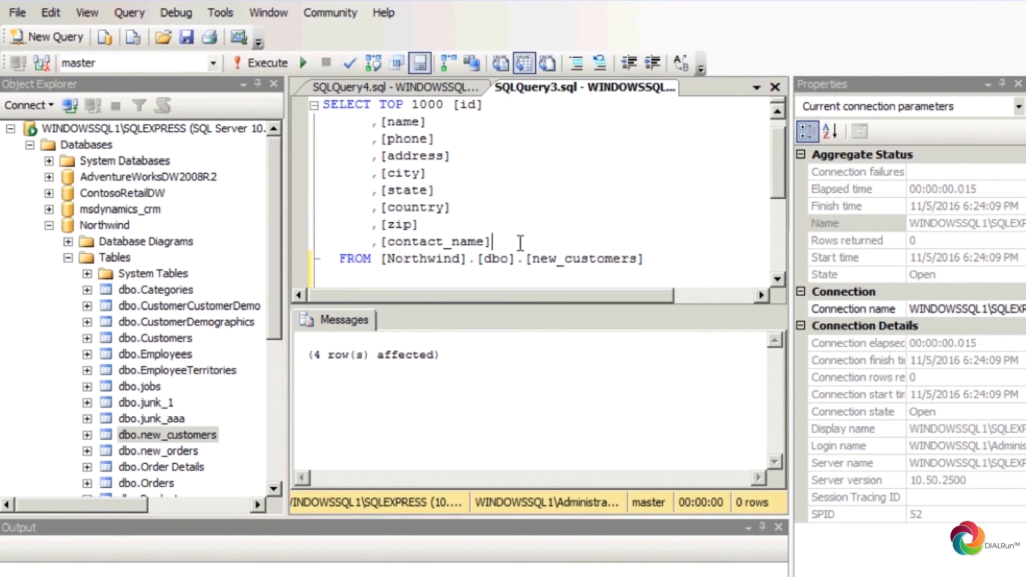
Step: Run the SELECT on new_customers and scroll through the customer and order results
left_click(241, 61)
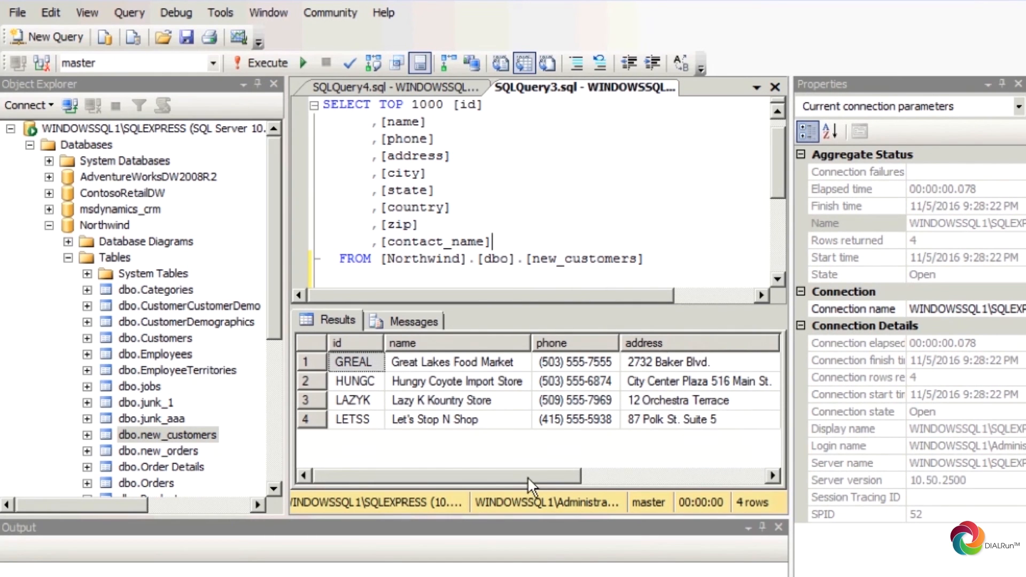
left_click_drag(538, 484, 599, 484)
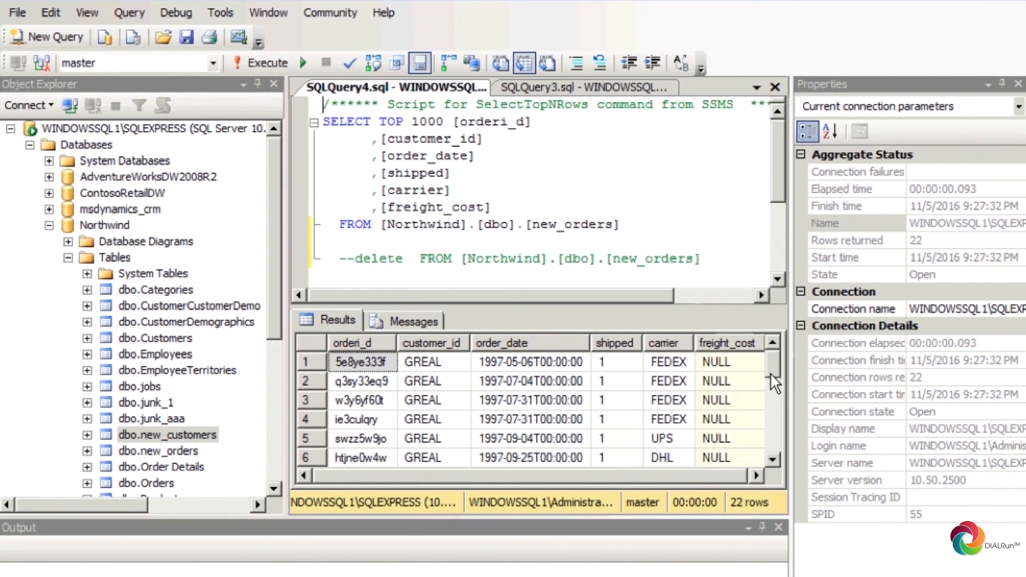
left_click_drag(771, 373, 768, 456)
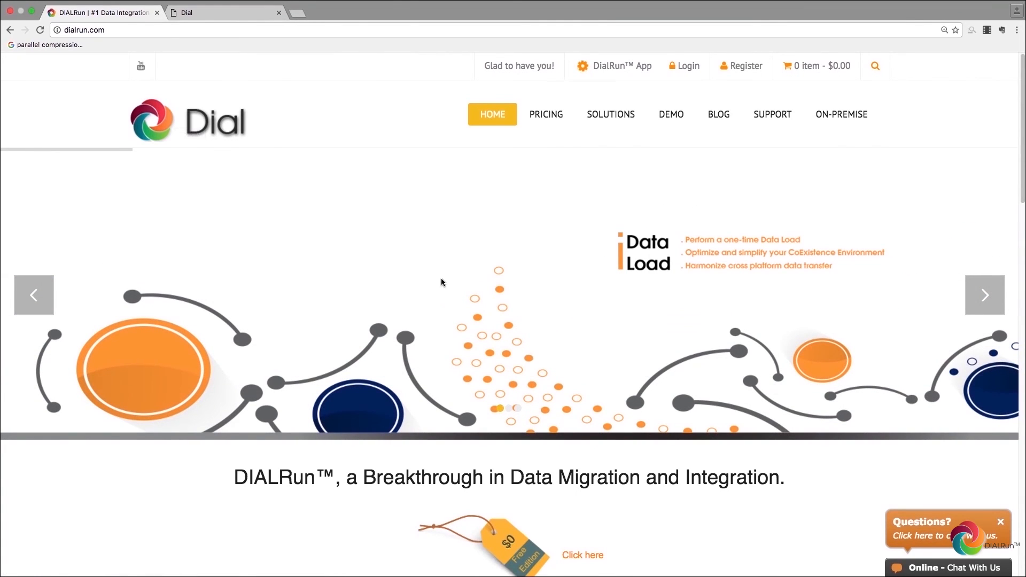
left_click_drag(506, 477, 813, 495)
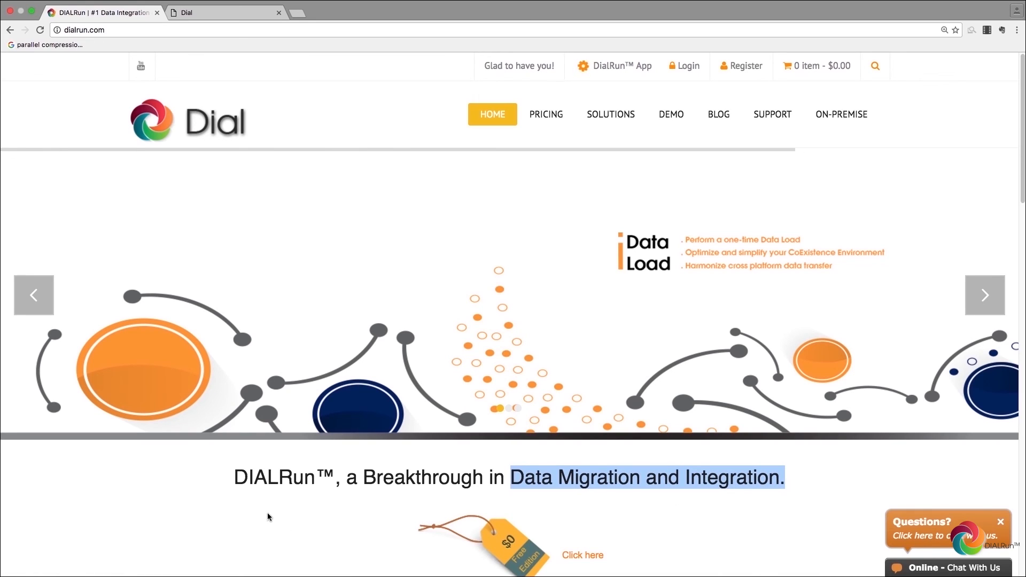
left_click_drag(233, 478, 325, 485)
left_click(311, 500)
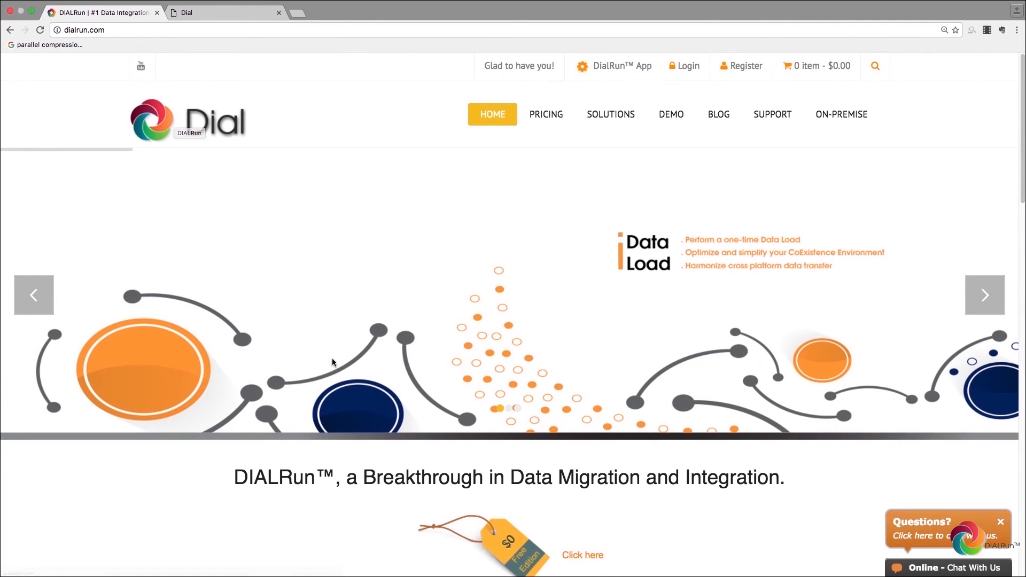
left_click_drag(509, 478, 806, 490)
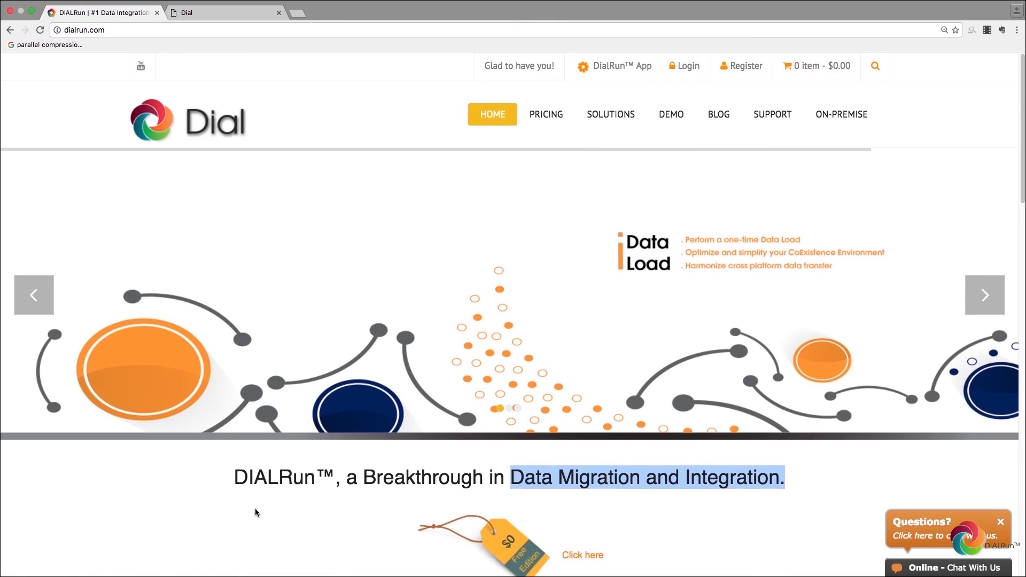
left_click_drag(229, 480, 332, 481)
left_click(310, 501)
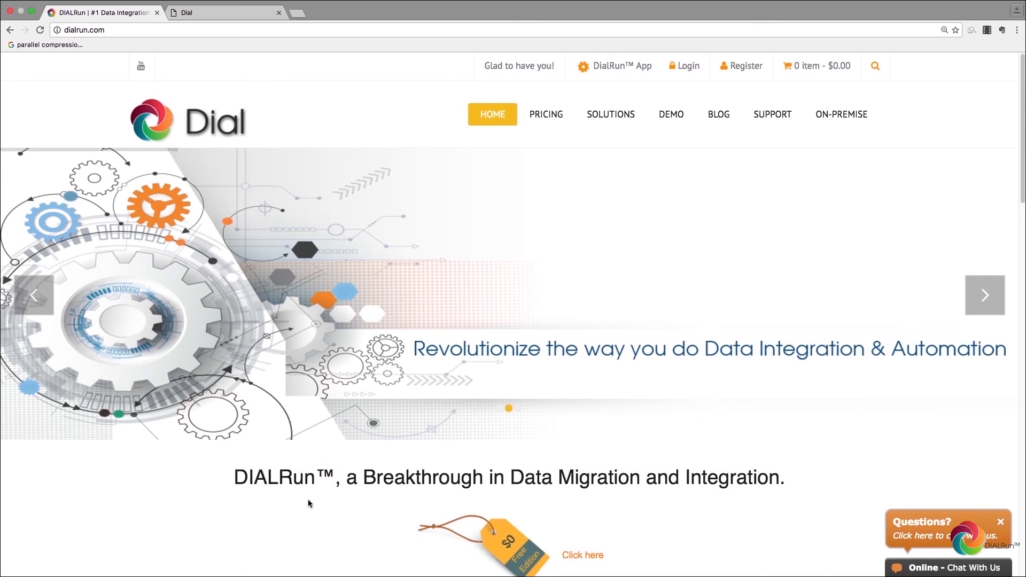